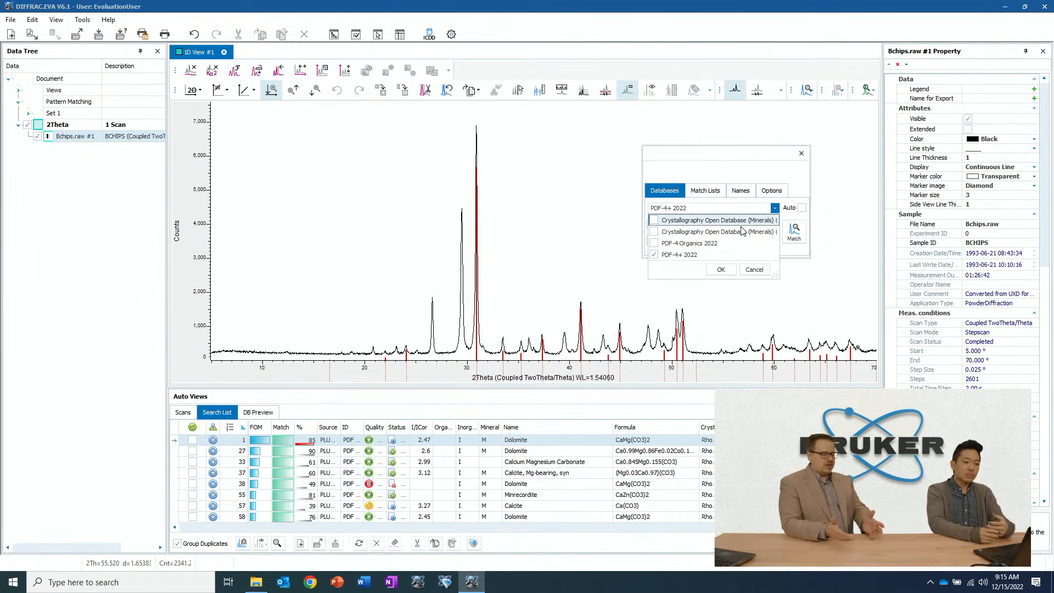
Widen the ID column of the search list to show the full PDF card numbers
click(654, 255)
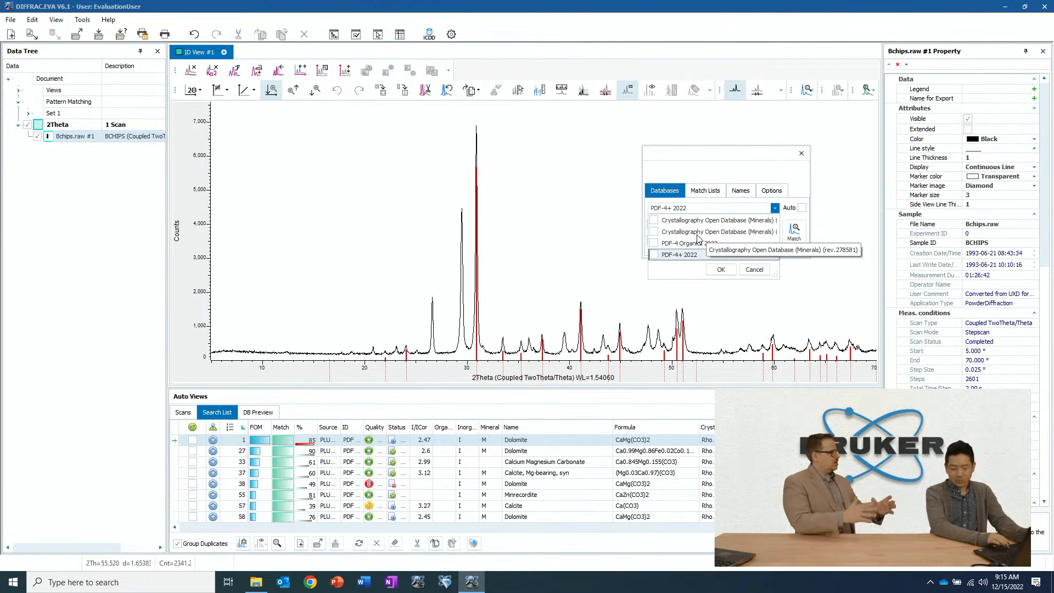
click(363, 431)
double_click(363, 431)
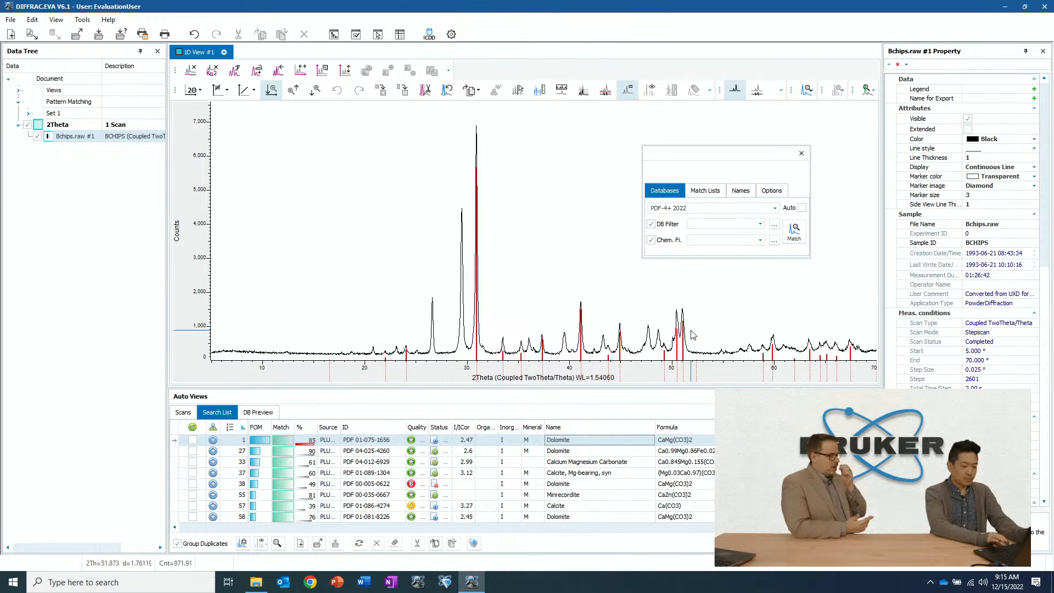
Review which reference databases and match lists are available for the search on Bchips.raw
click(775, 208)
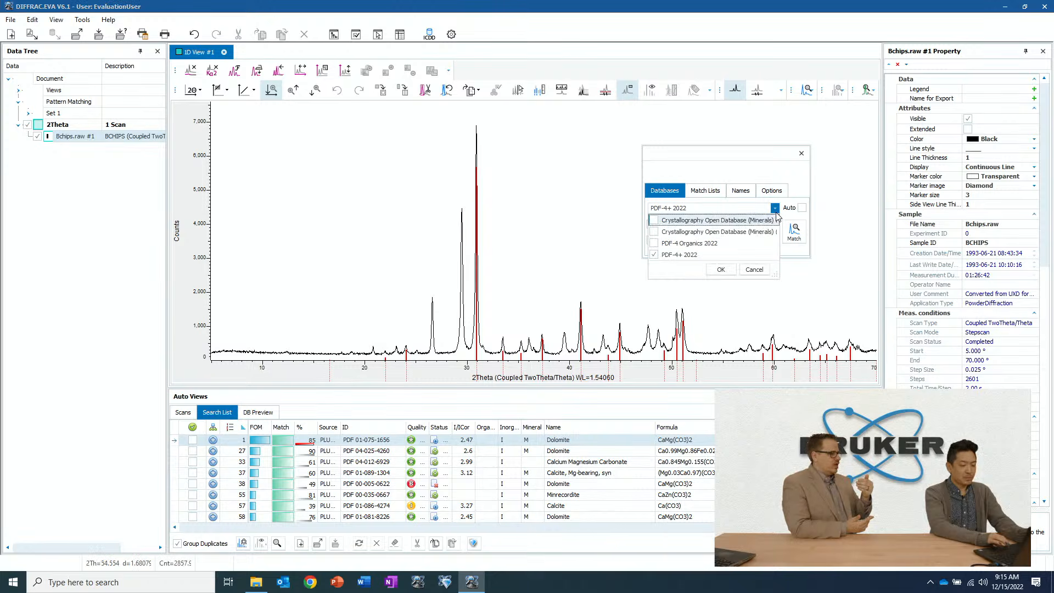
click(746, 175)
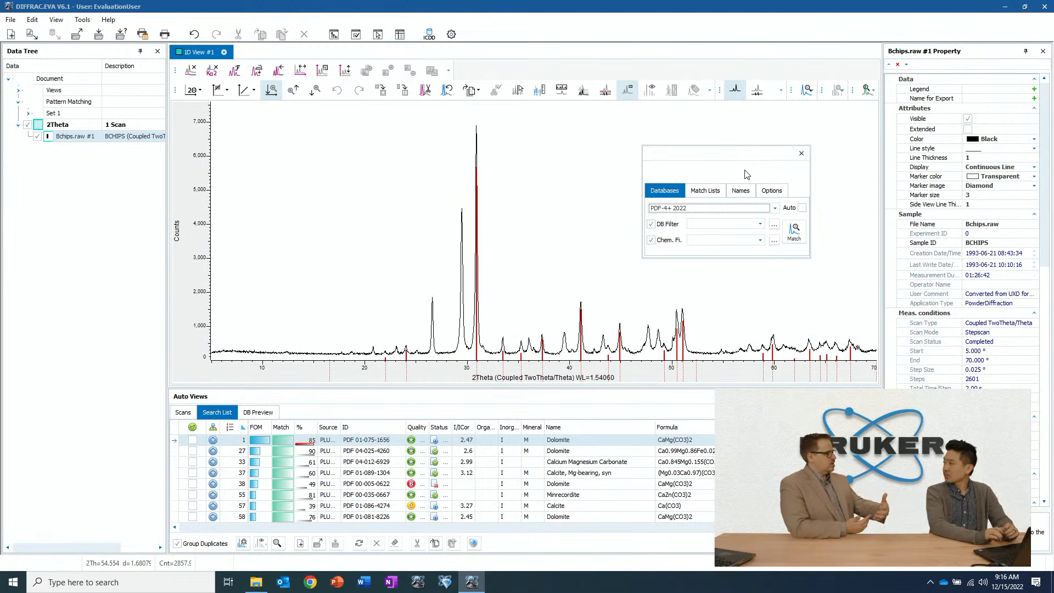
click(704, 197)
click(774, 208)
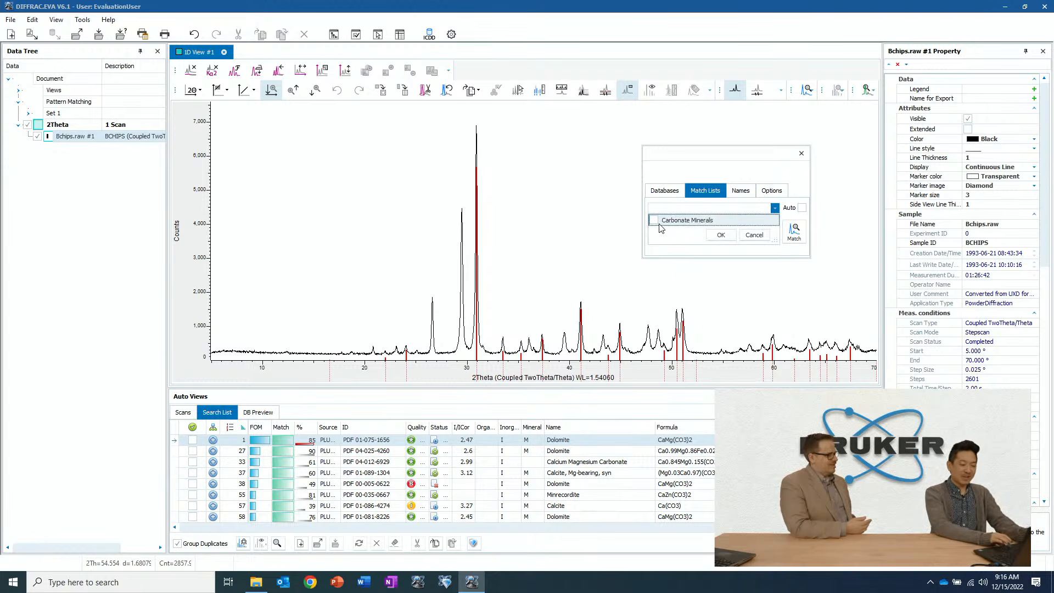
click(664, 190)
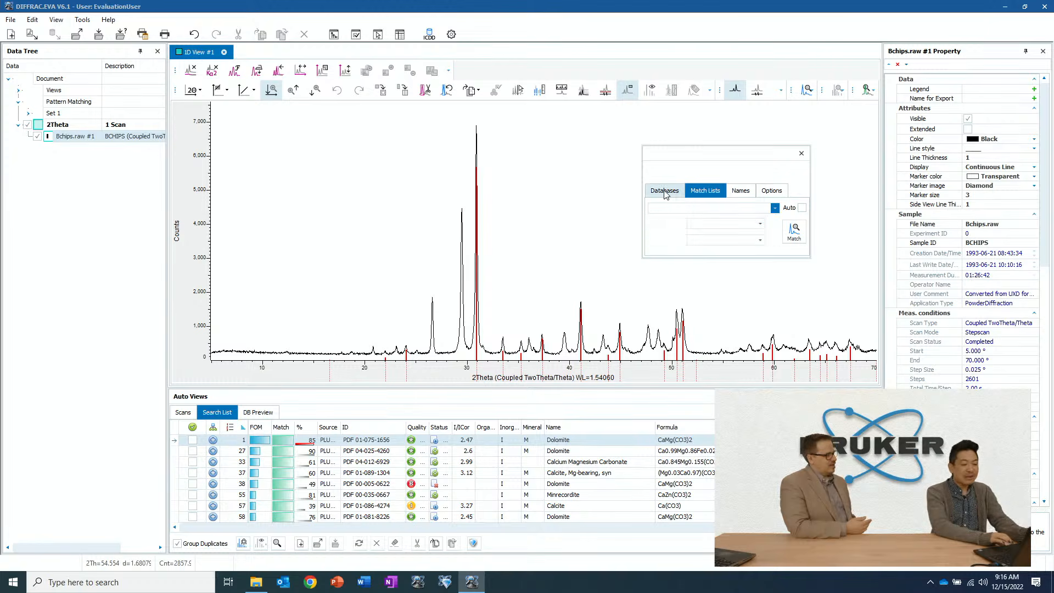
click(664, 191)
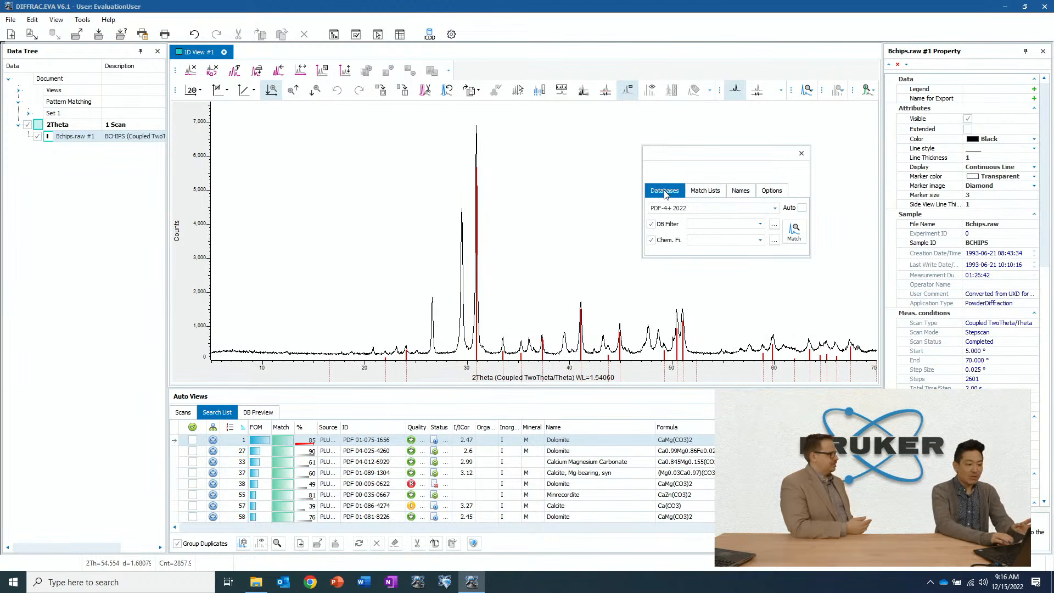
Rebuild the PDF-4+ 2022 database filter to check its number of candidates, and close the filter window
click(774, 225)
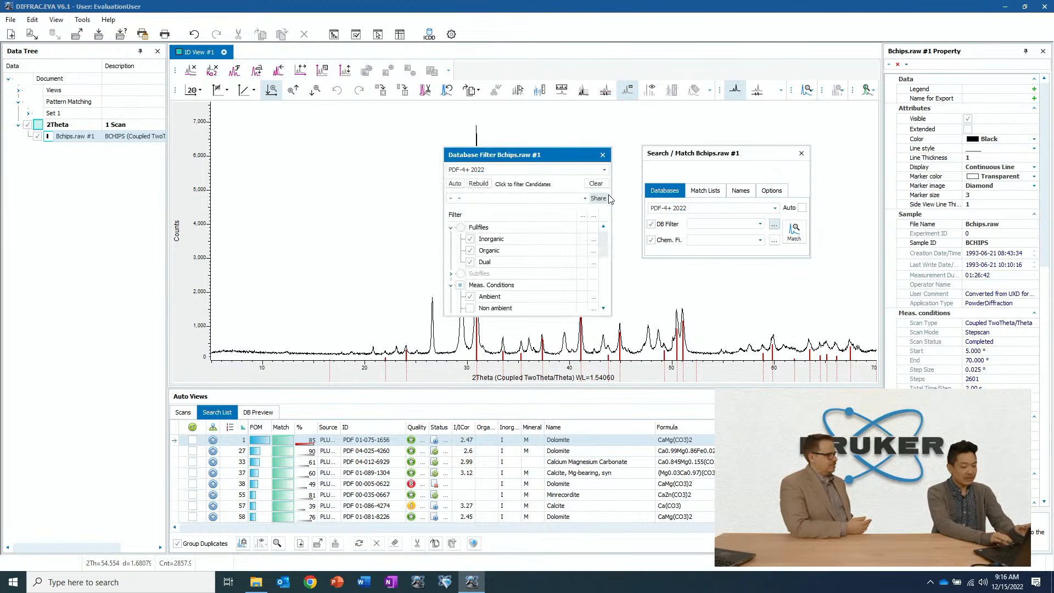
click(480, 183)
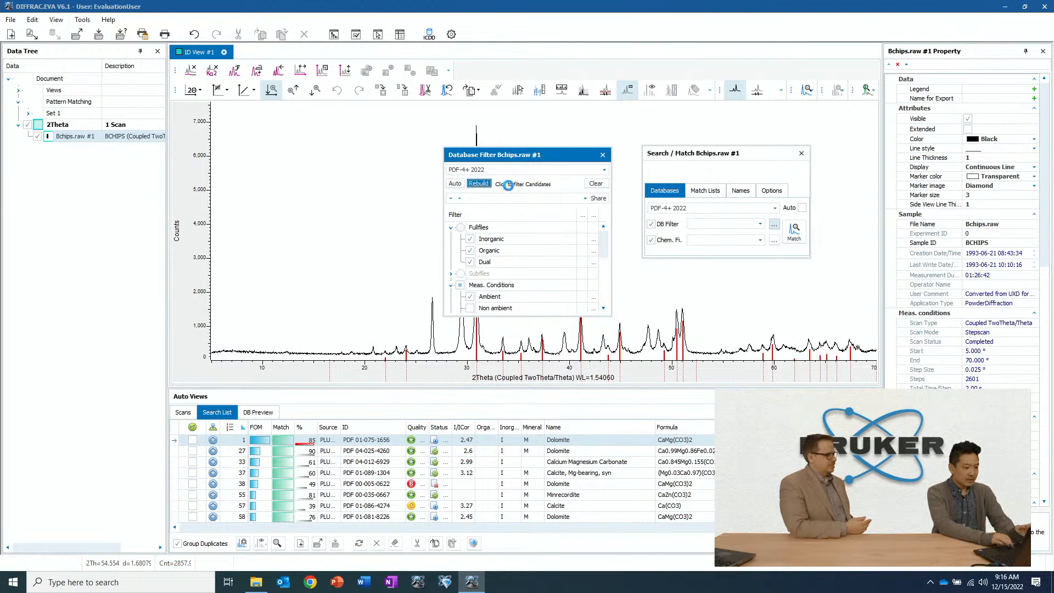
drag(535, 158, 321, 128)
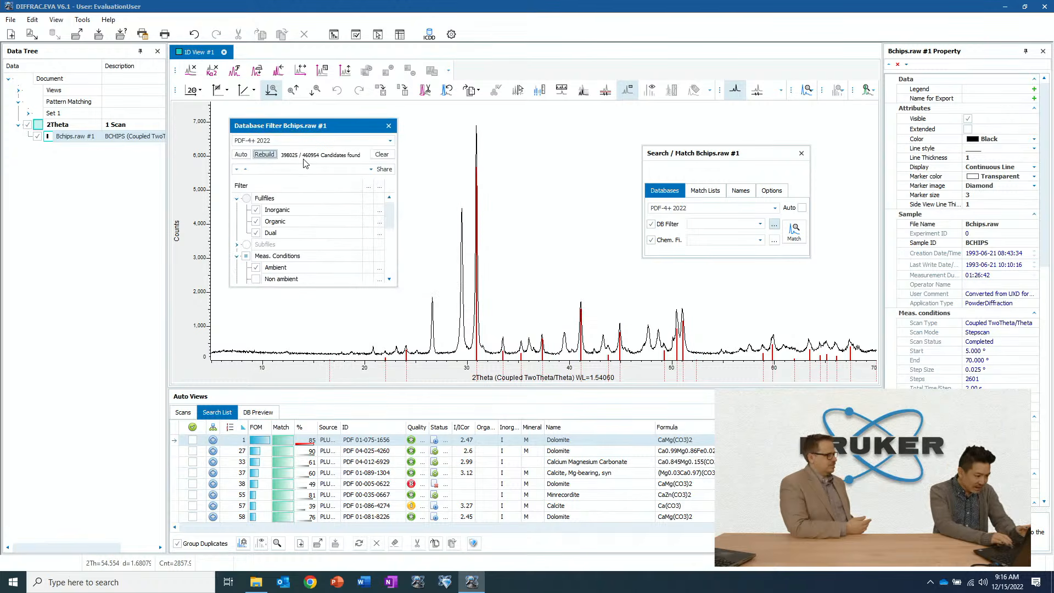
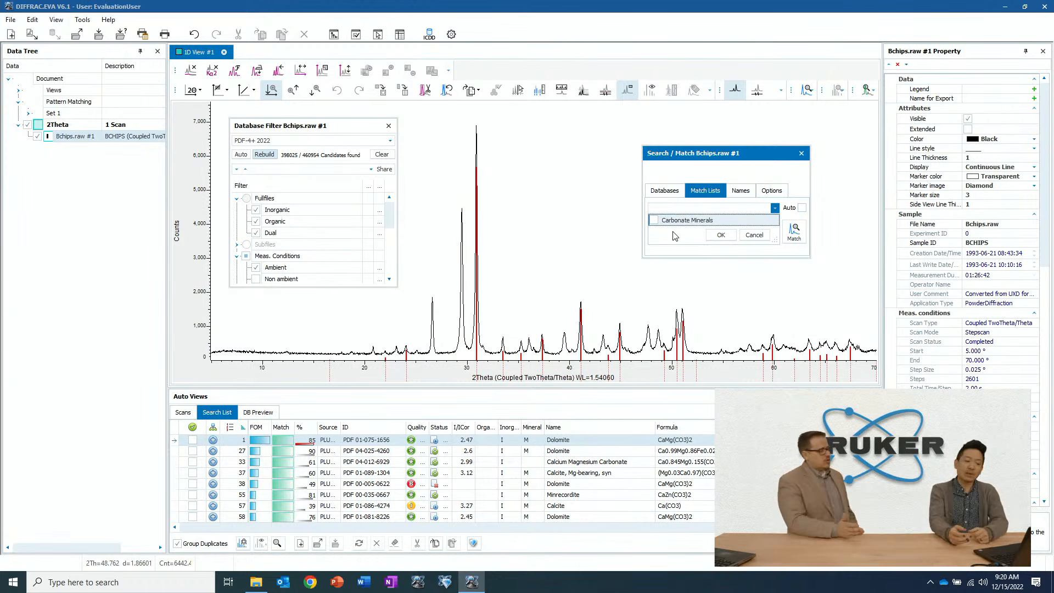
click(666, 191)
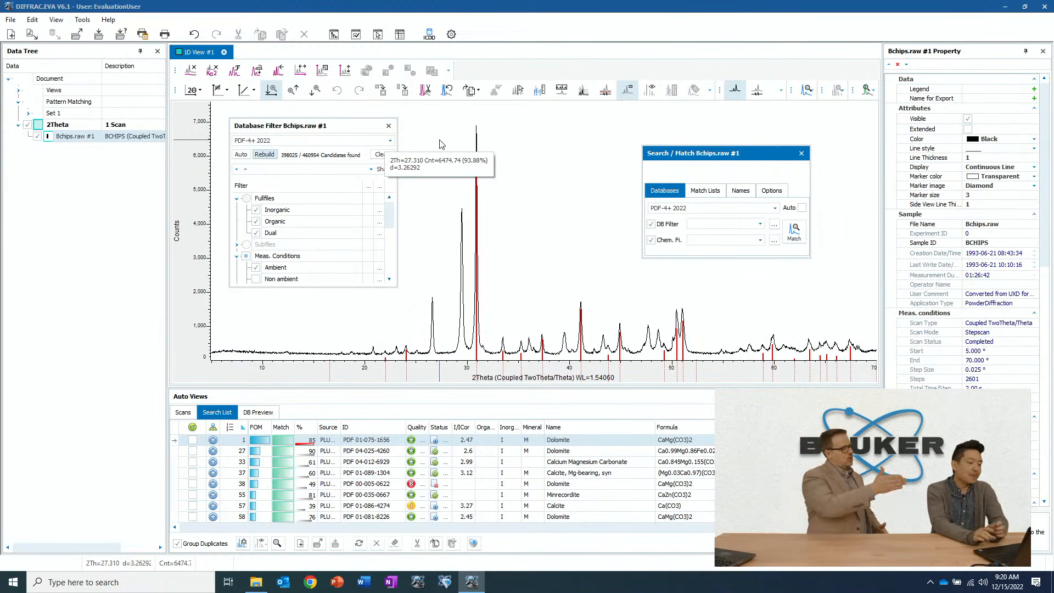
click(389, 126)
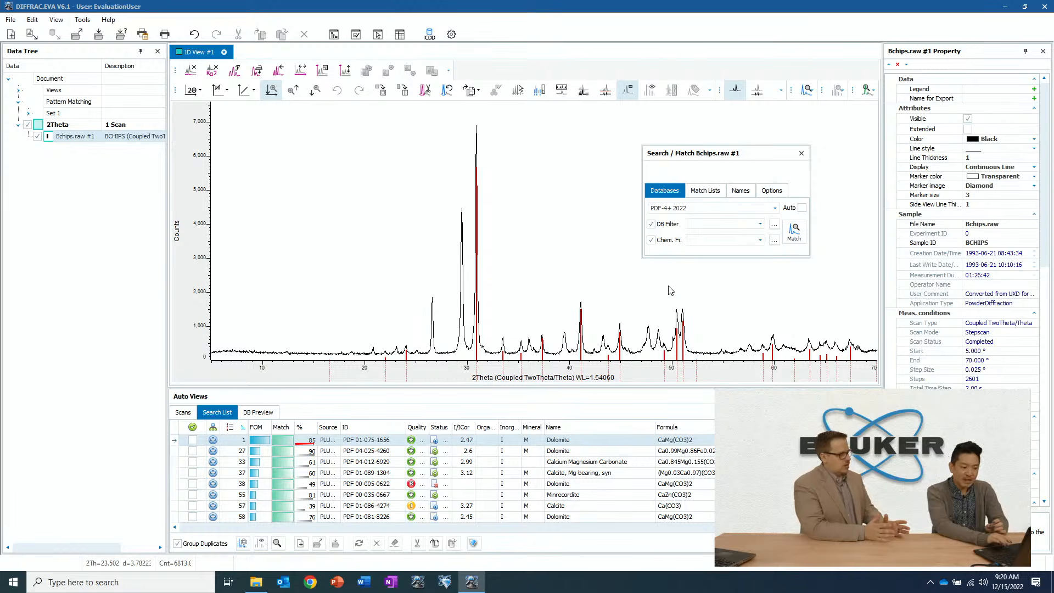
Run the search/match for Bchips.raw against PDF-4+ 2022 and enlarge the results list slightly
click(793, 231)
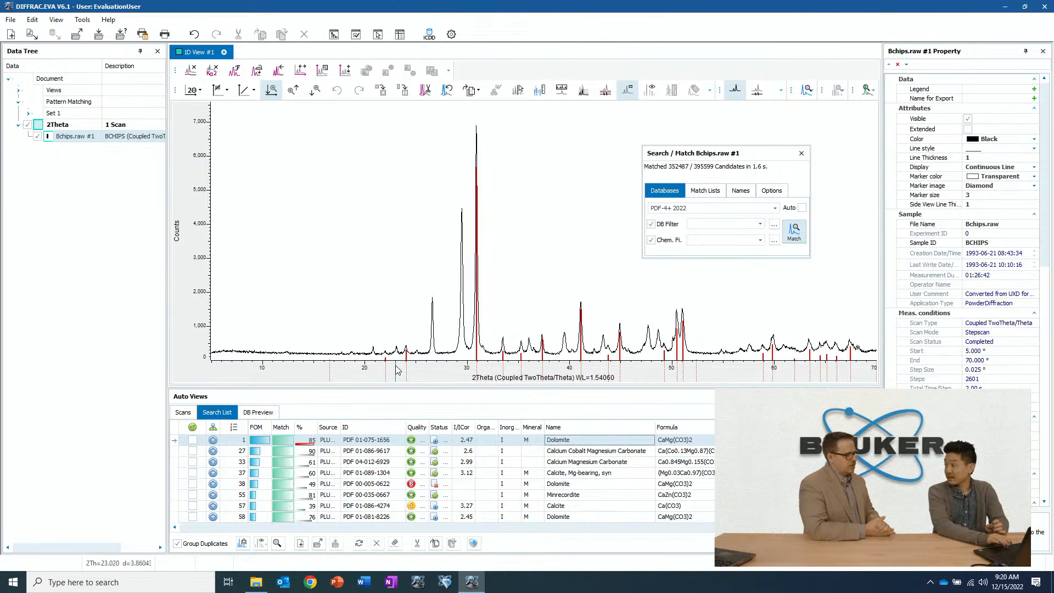
mouse_move(459, 358)
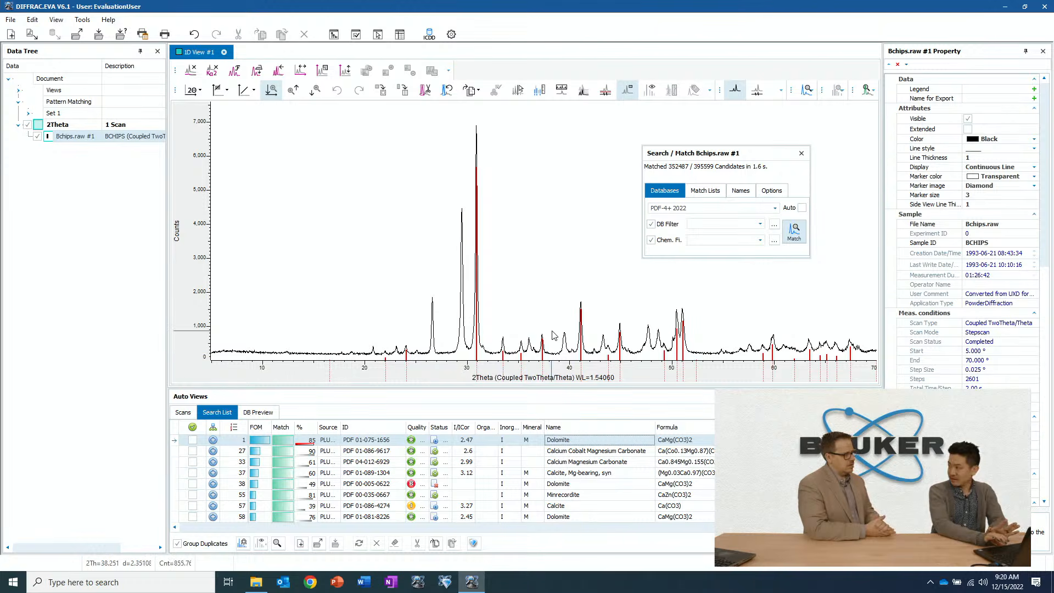
mouse_move(553, 335)
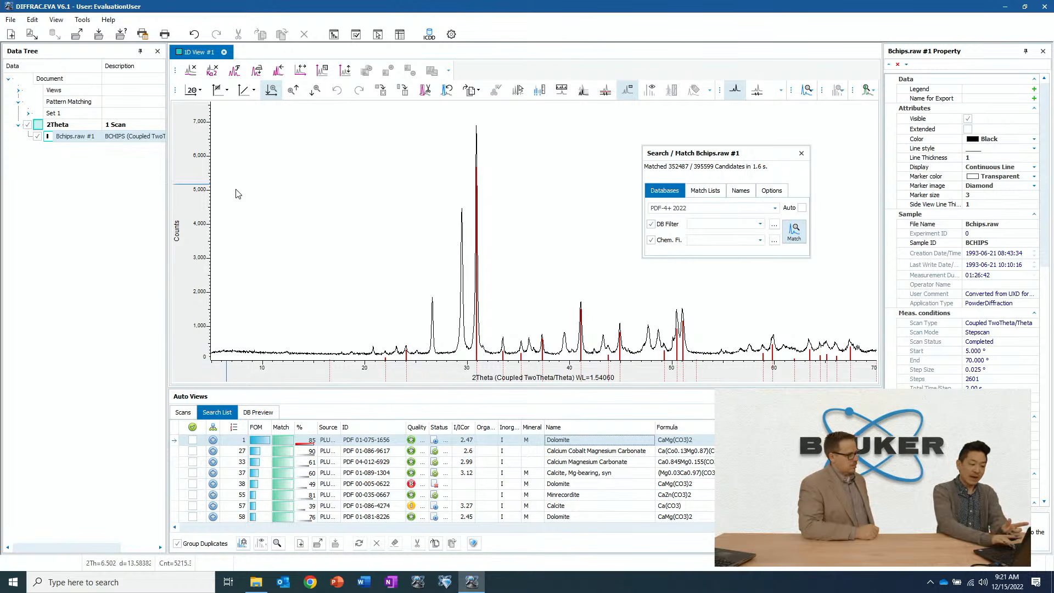
mouse_move(465, 139)
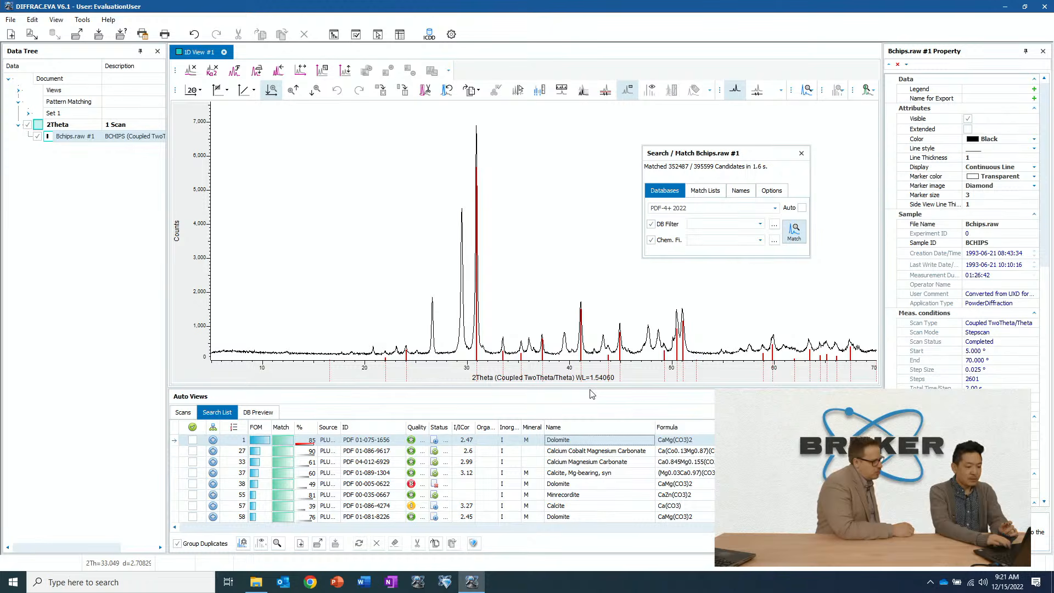
drag(591, 388, 591, 368)
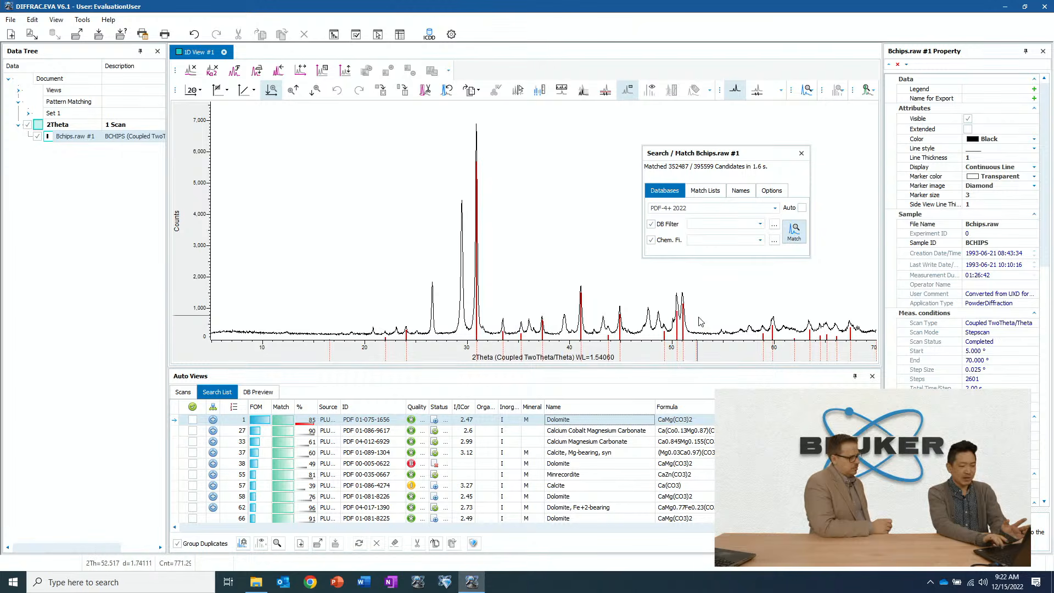
Add the Dolomite pattern PDF 01-075-1656 to the scan and rerun the match on the peaks it leaves unexplained
click(192, 420)
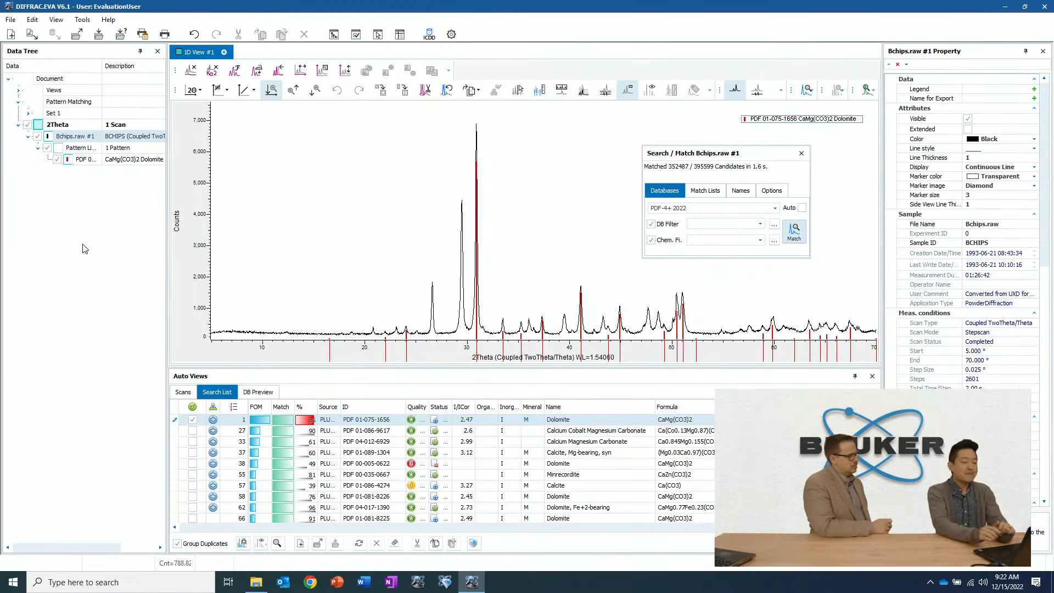
mouse_move(591, 261)
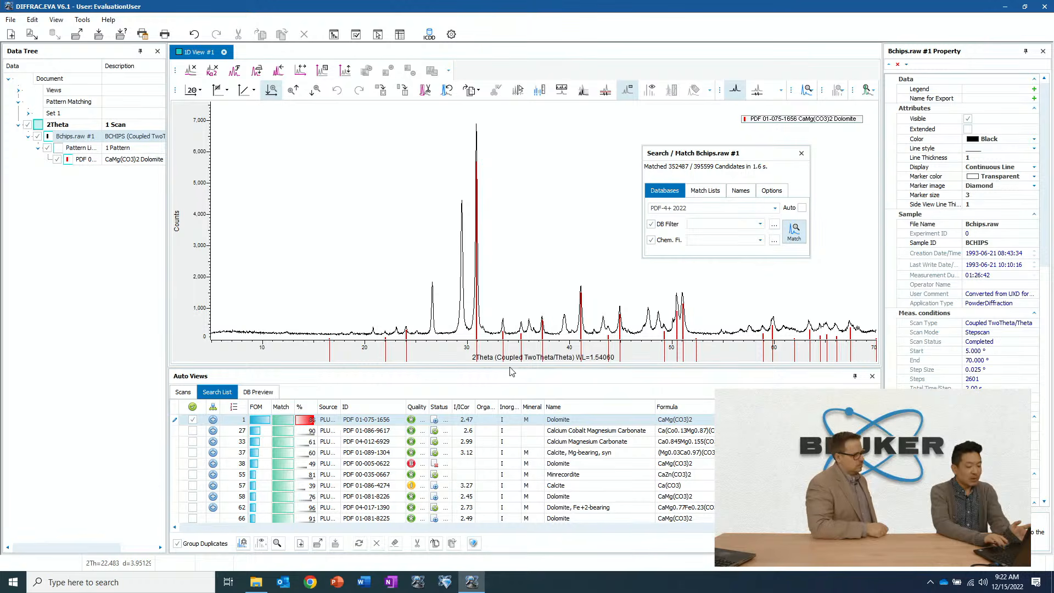
mouse_move(480, 332)
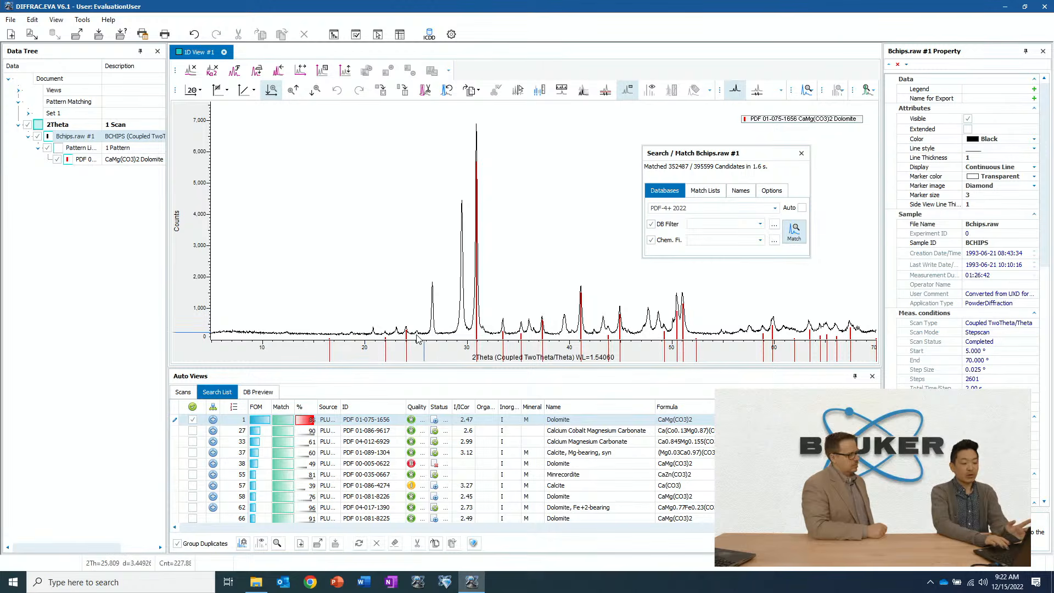
mouse_move(492, 344)
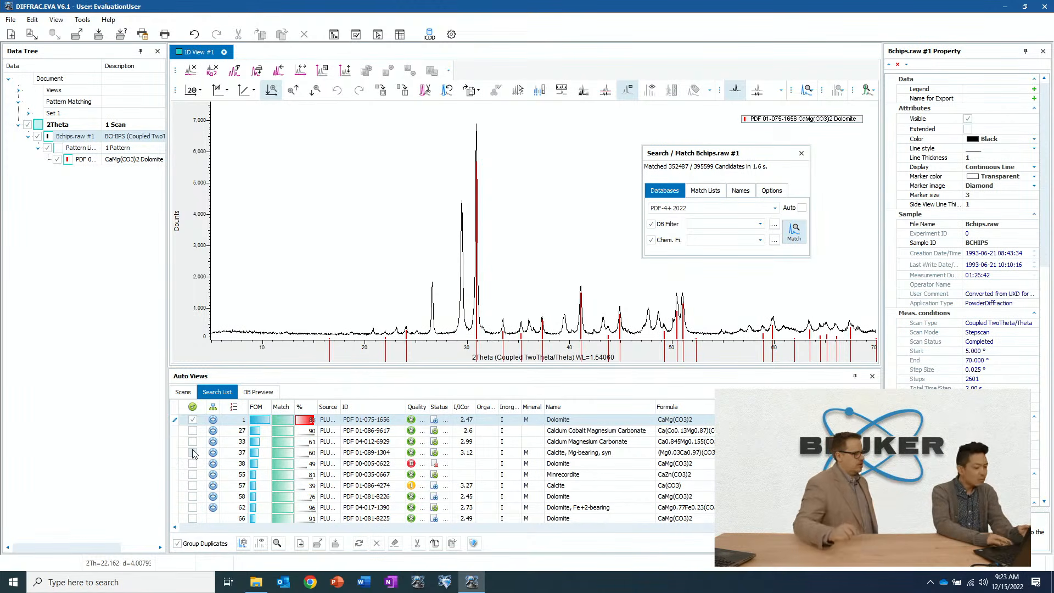
click(243, 547)
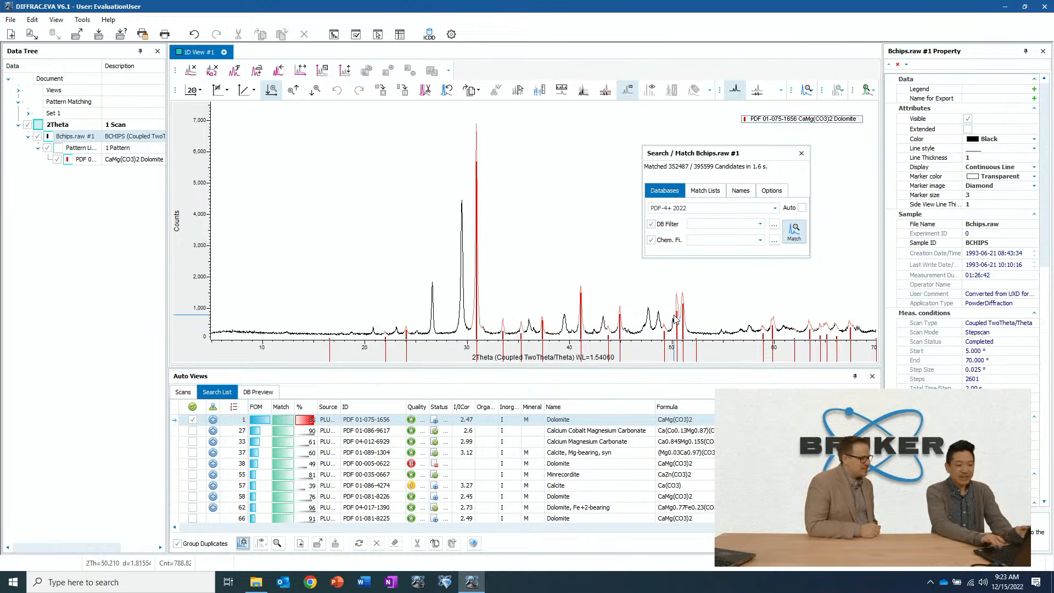
click(794, 231)
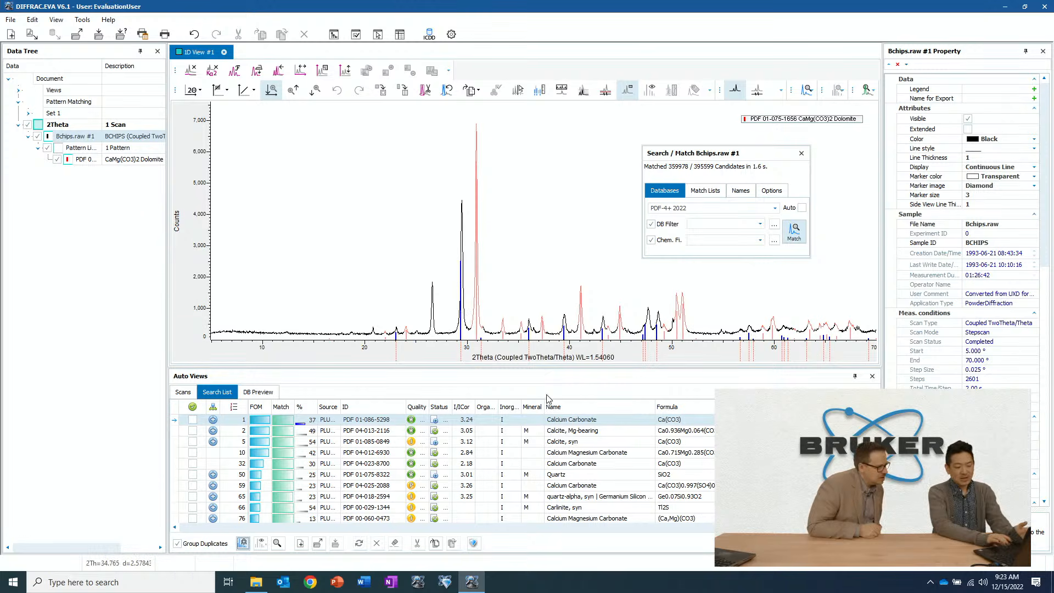
Compare Calcium Carbonate PDF 01-086-5298 with Mg-bearing Calcite PDF 04-013-2116 against the remaining peaks, and add the Mg-bearing Calcite pattern
click(585, 420)
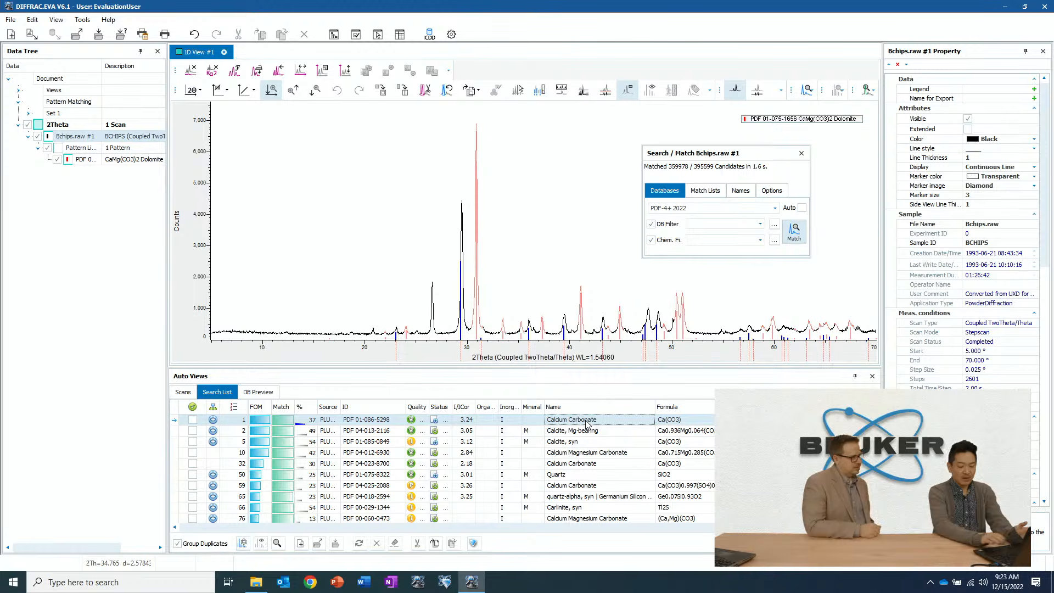
key(Down)
key(Up)
key(Down)
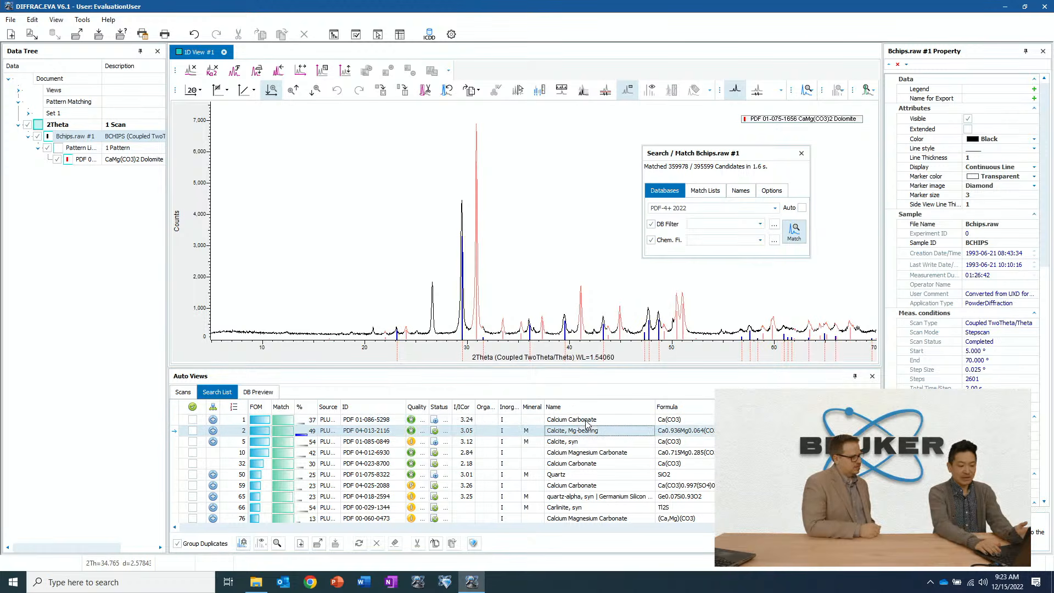
key(Up)
key(Down)
key(Up)
key(Down)
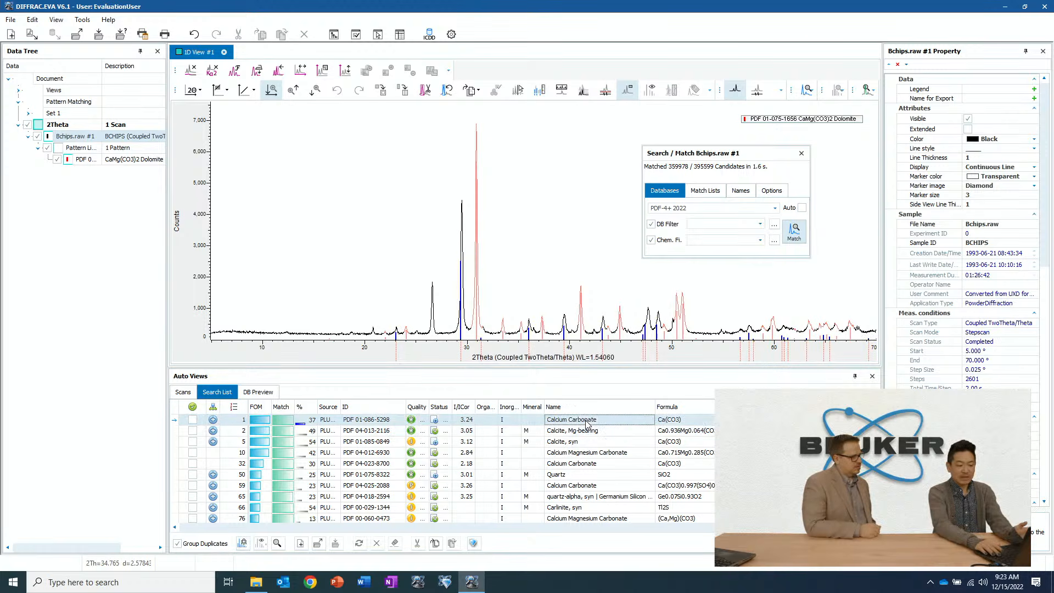
key(Up)
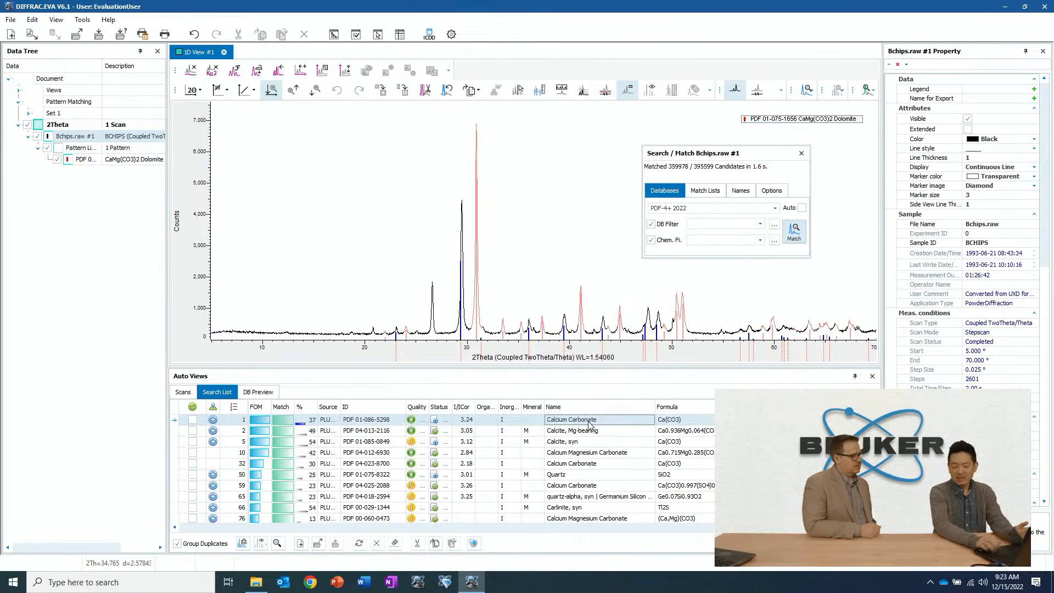
key(Down)
key(Up)
key(Down)
key(Up)
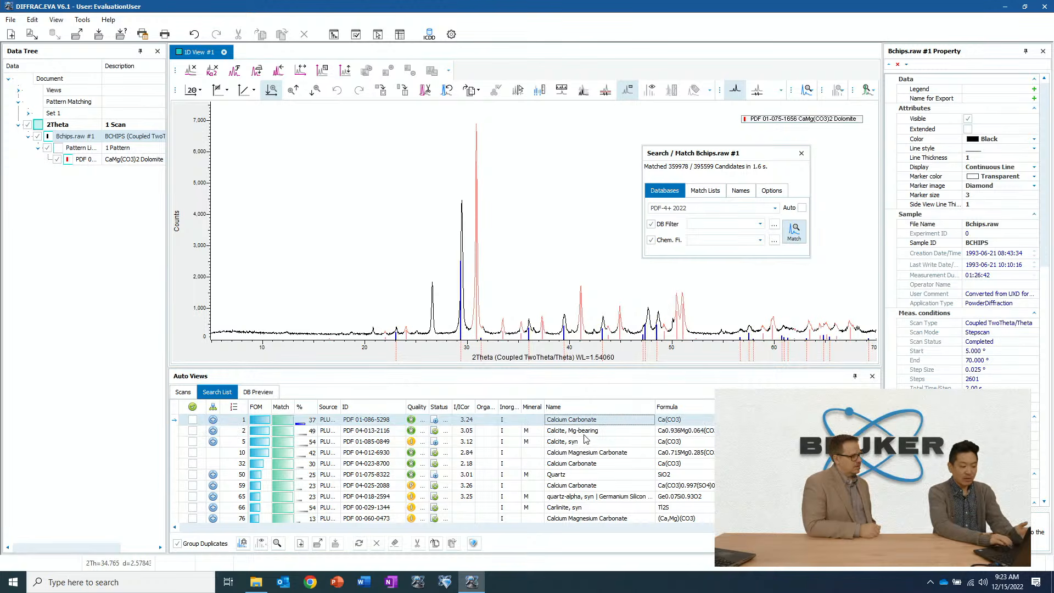
key(Down)
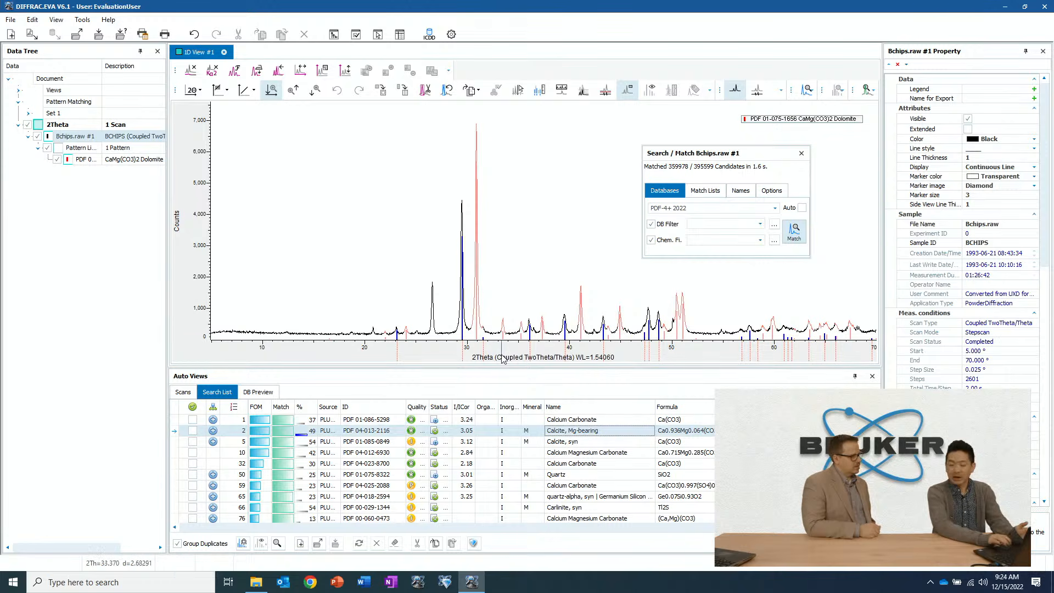
click(192, 431)
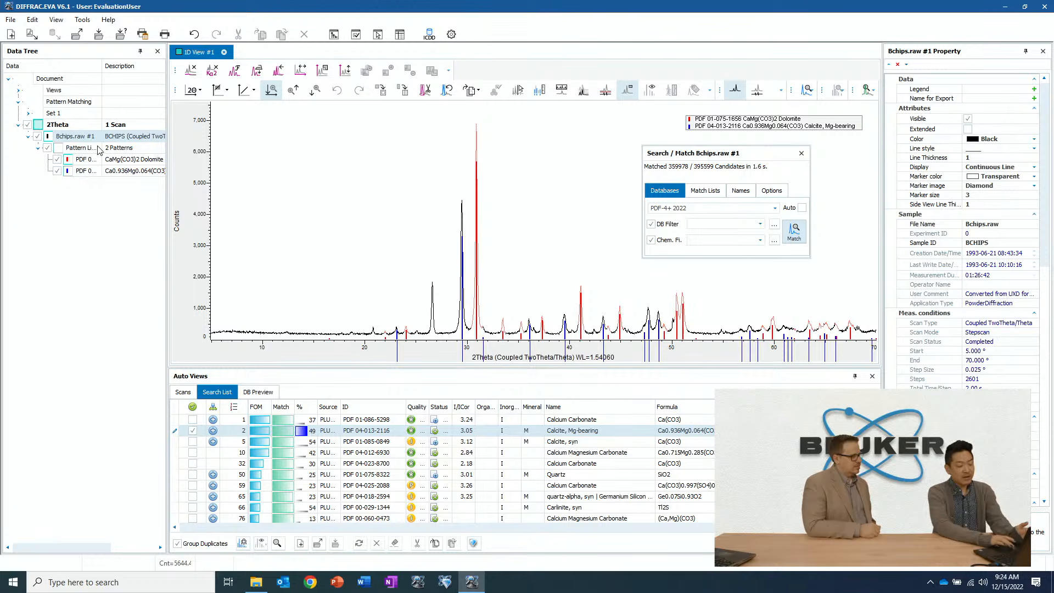
Rerun the match on the residual peaks and add the Quartz, low pattern PDF 00-005-0490 to the scan
click(242, 543)
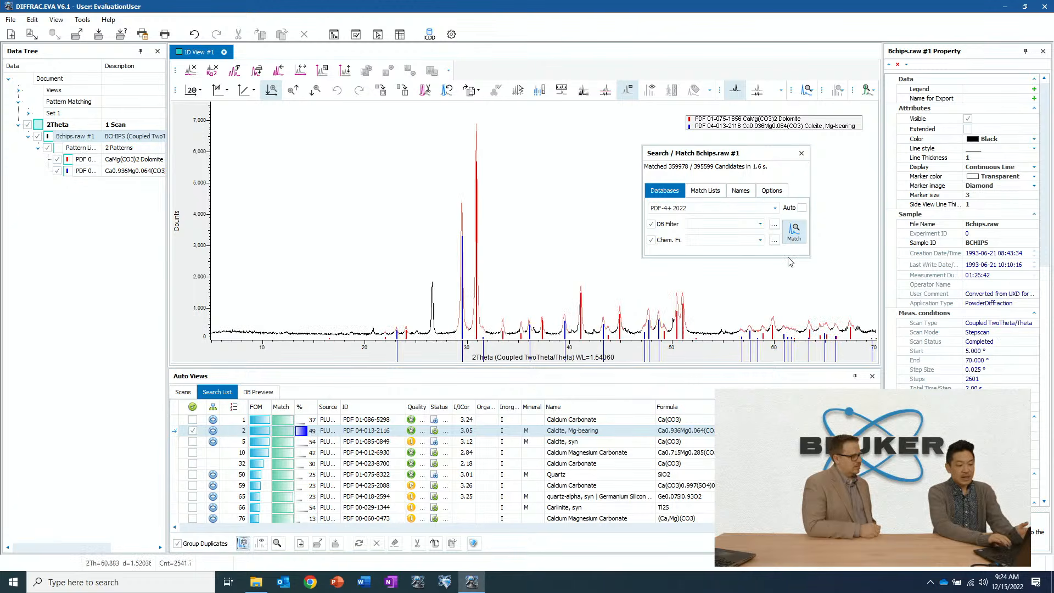
click(798, 245)
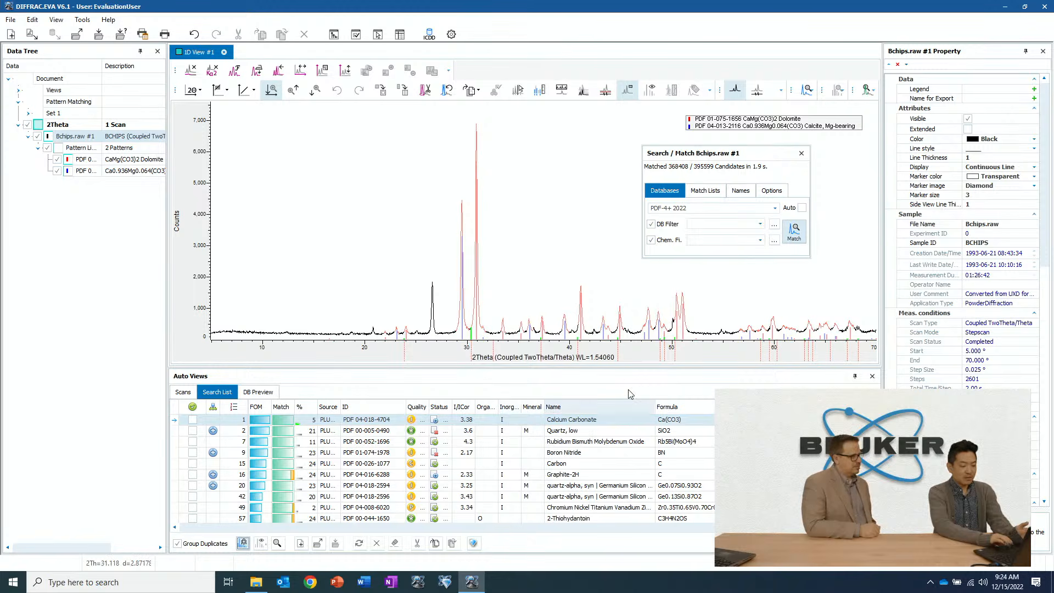
click(557, 431)
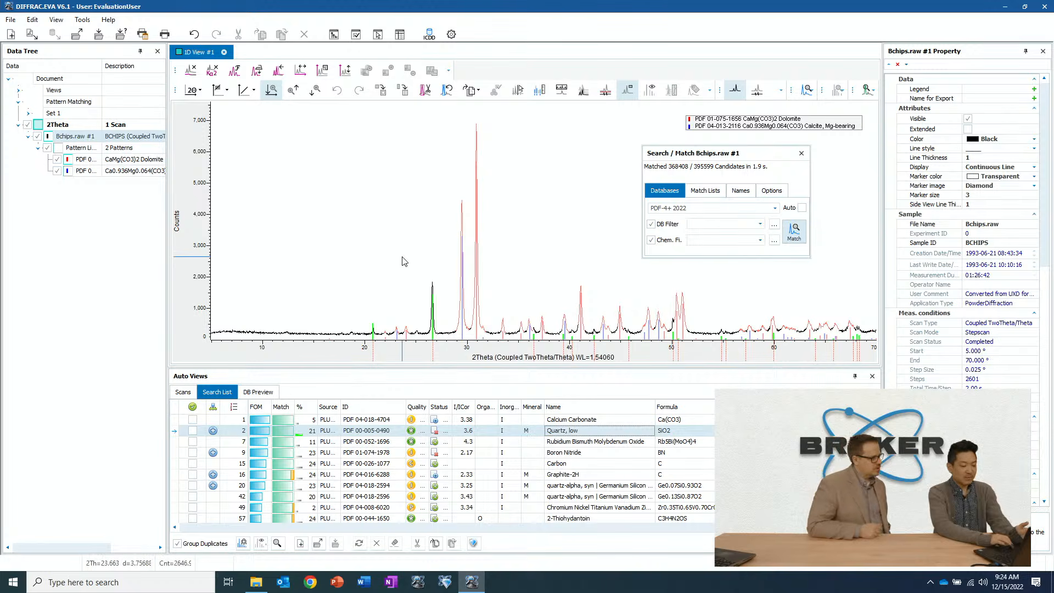
drag(404, 259, 412, 201)
click(192, 430)
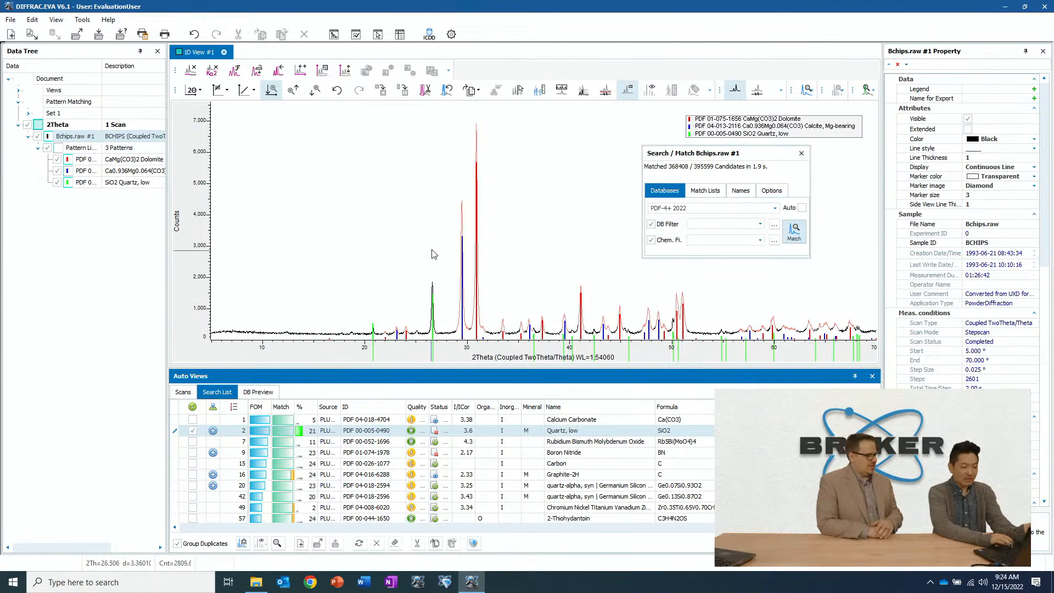
Close the search/match and delete the list of three accepted patterns from the Bchips.raw scan
click(802, 153)
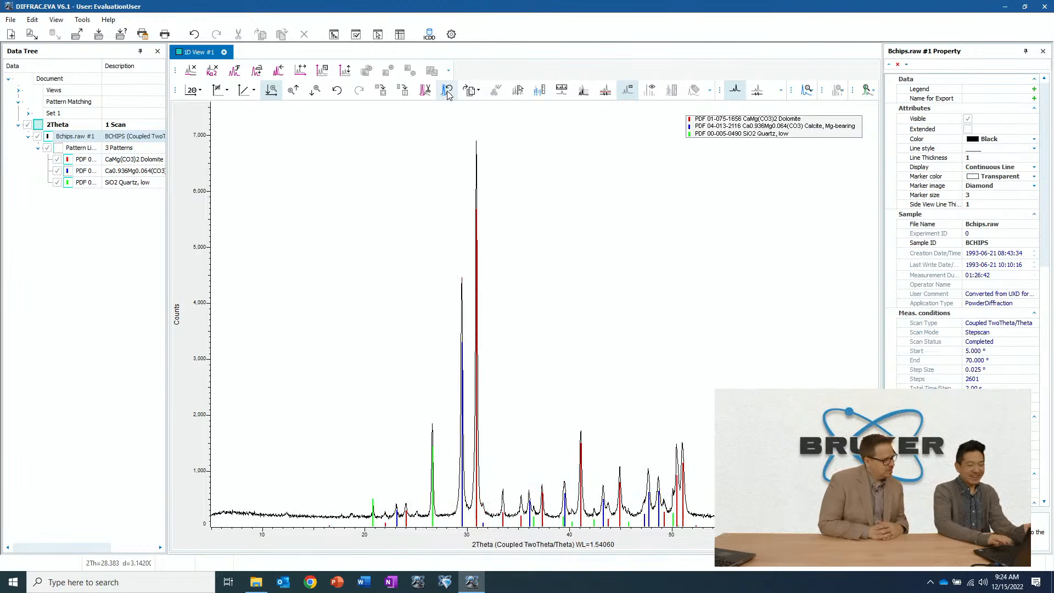
mouse_move(441, 352)
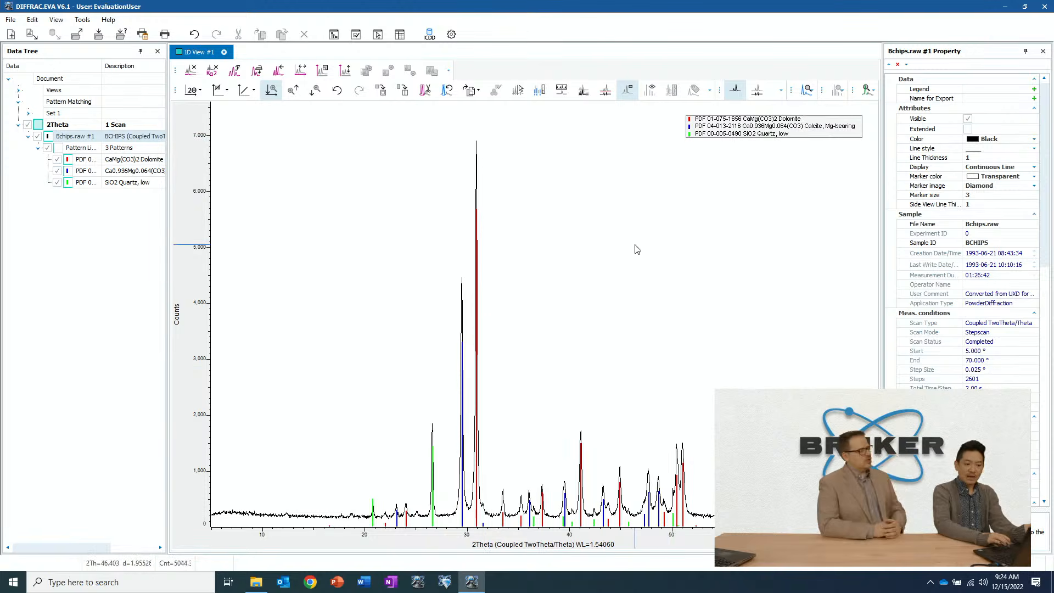
mouse_move(636, 249)
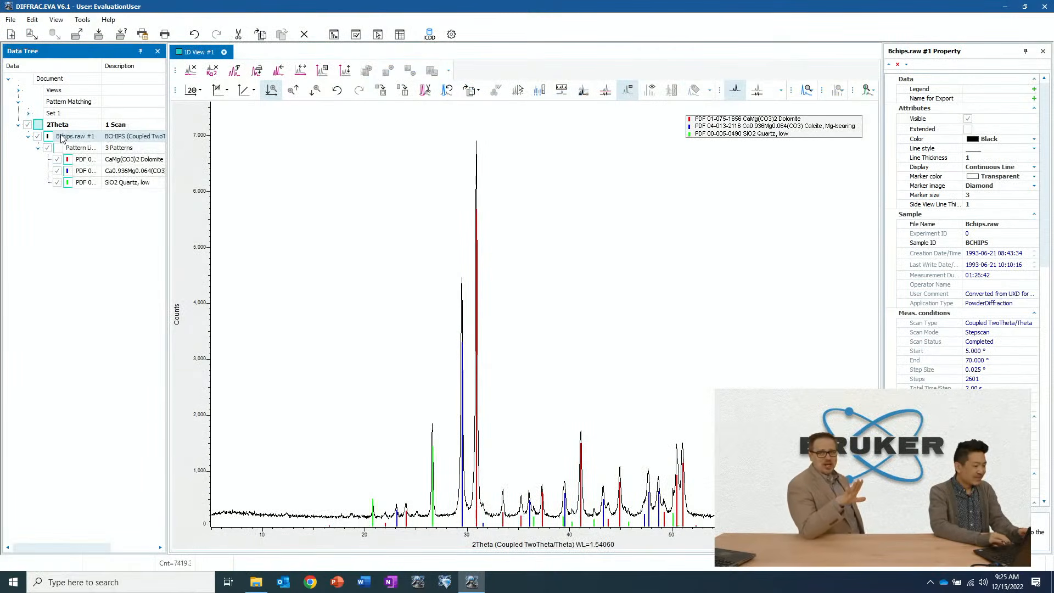
right_click(62, 139)
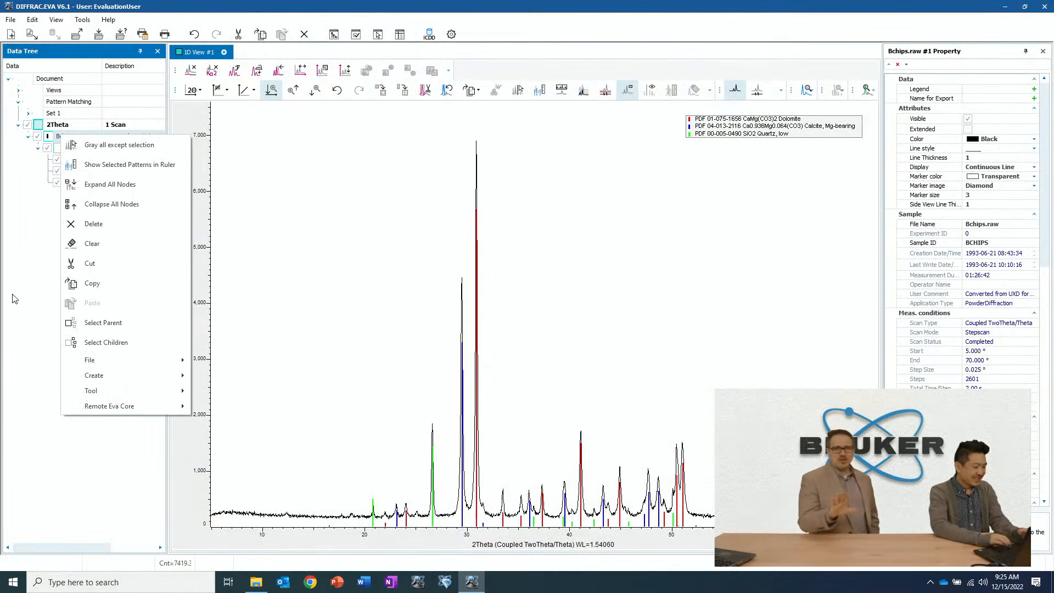
click(56, 199)
click(74, 149)
right_click(74, 149)
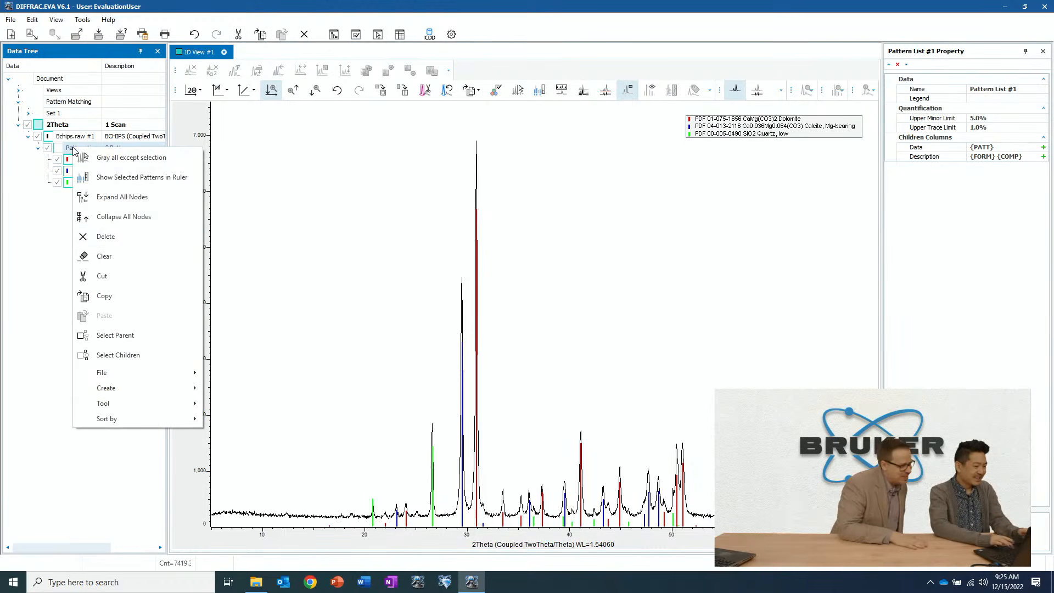
click(116, 236)
key(ctrl+z)
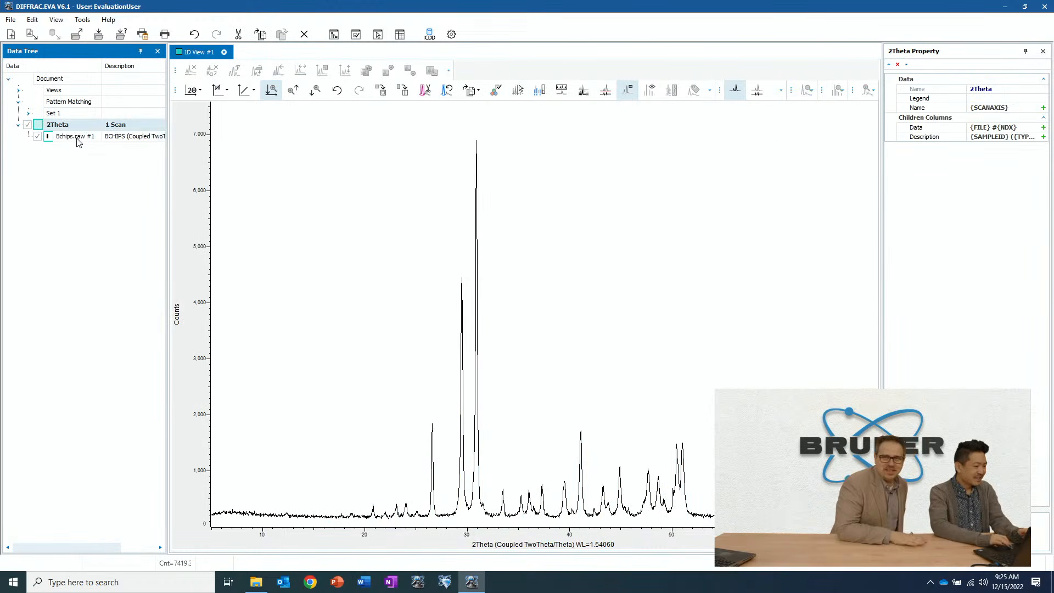
Start a new Search / Match on Bchips.raw and run it in automatic mode against PDF-4+ 2022
right_click(77, 138)
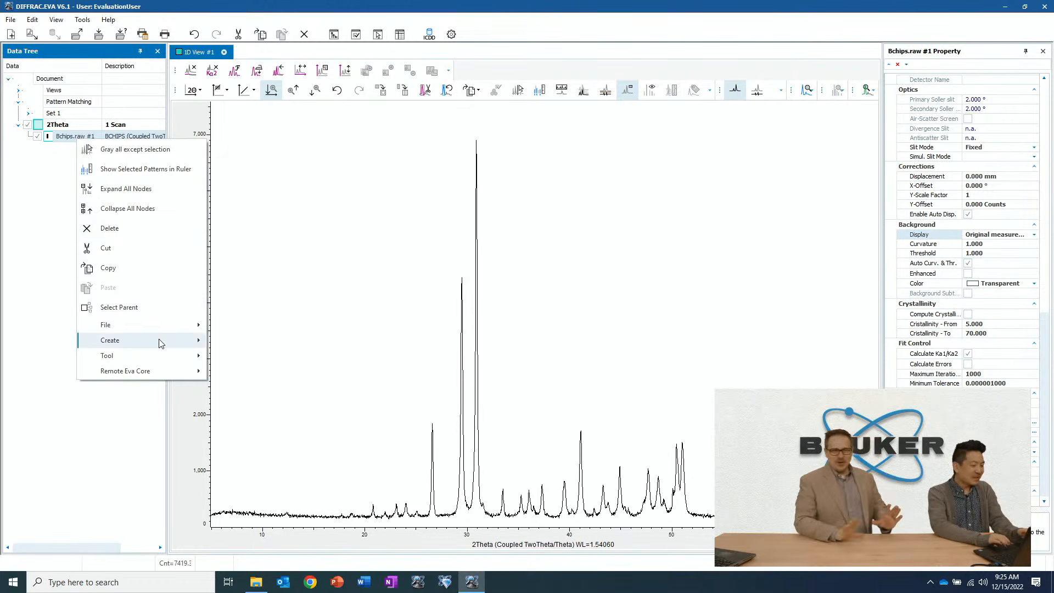
mouse_move(151, 355)
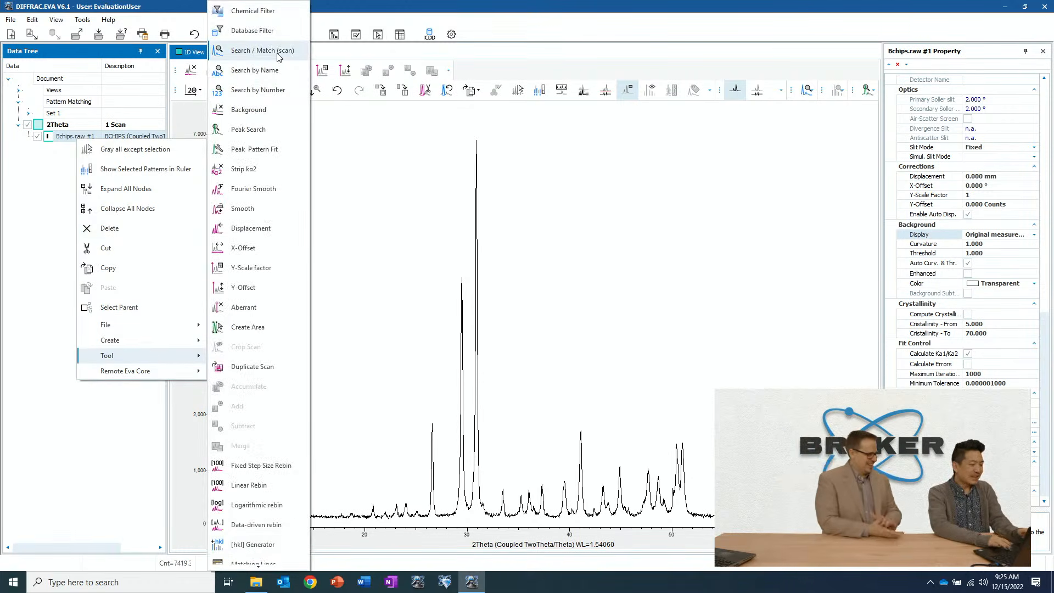
click(258, 49)
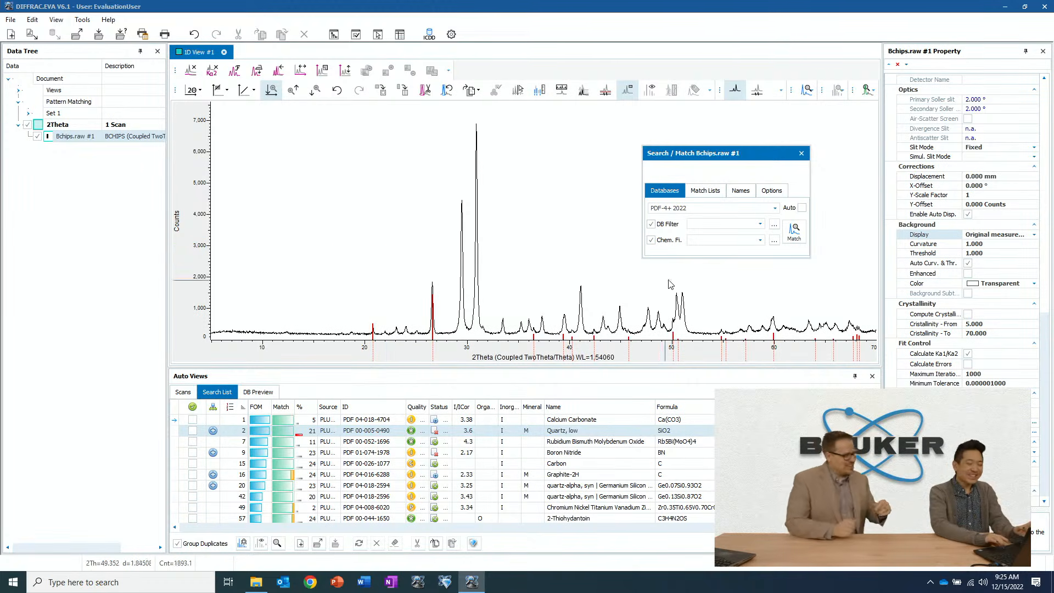
click(795, 233)
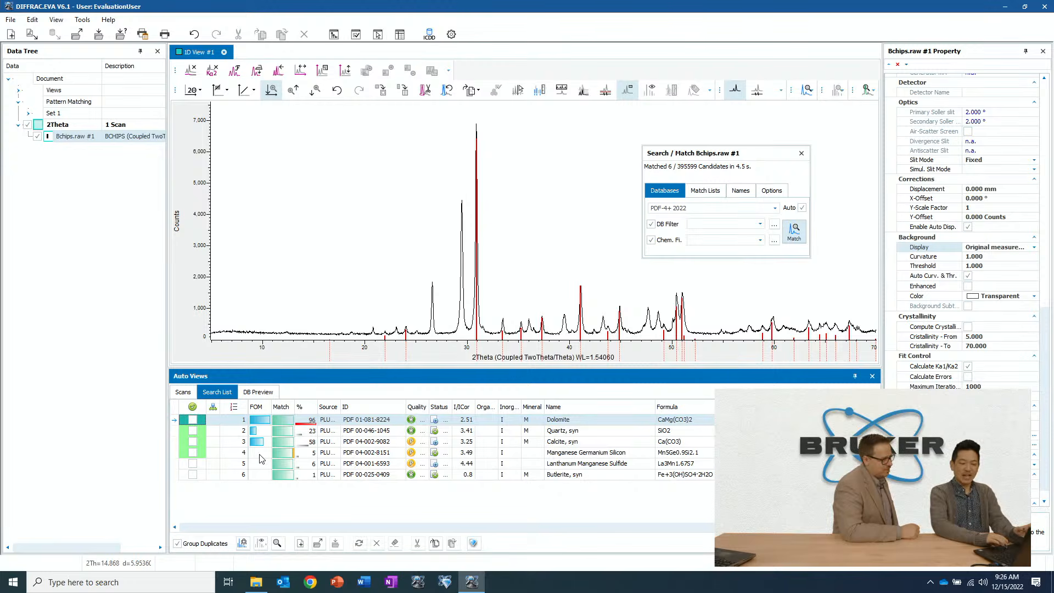
Compare the Manganese Germanium Silicon, Dolomite, Quartz and Calcite candidates with the scan's peaks, checking the low-intensity region closely
click(583, 454)
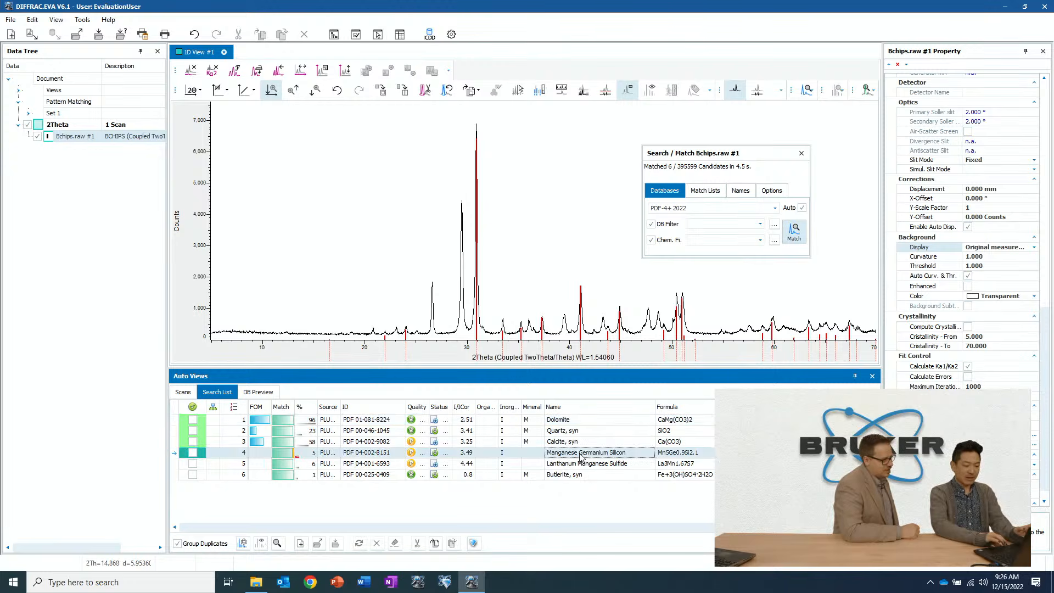
drag(317, 326, 571, 305)
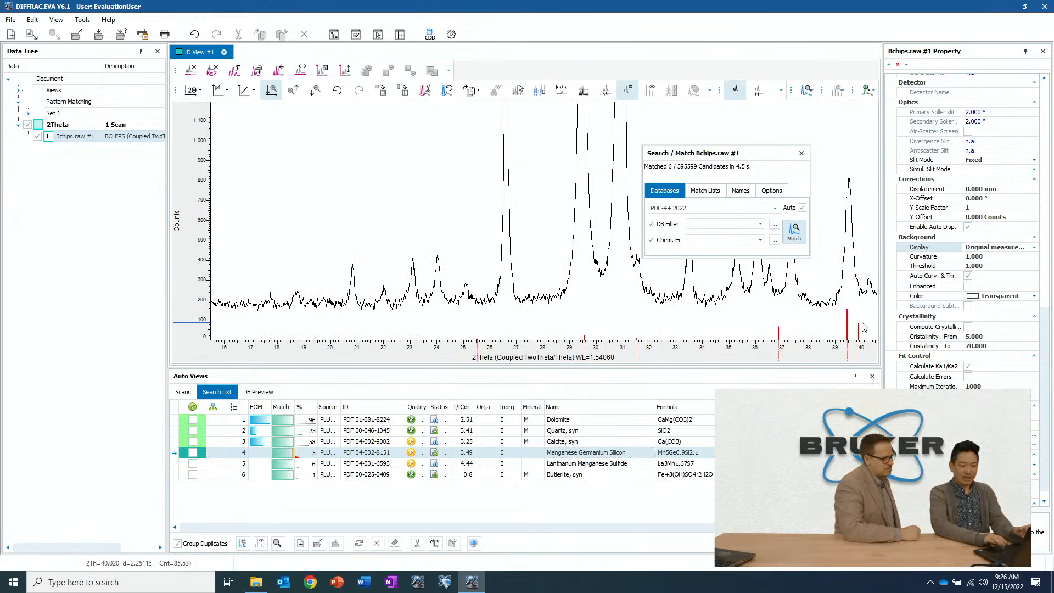
drag(632, 302, 501, 238)
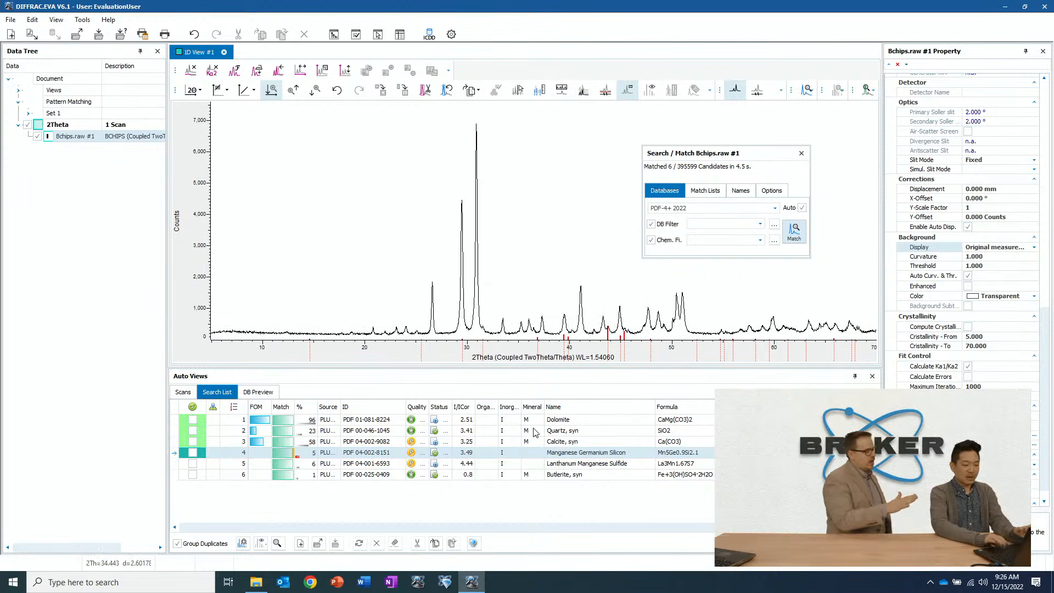
click(552, 420)
click(553, 428)
key(Down)
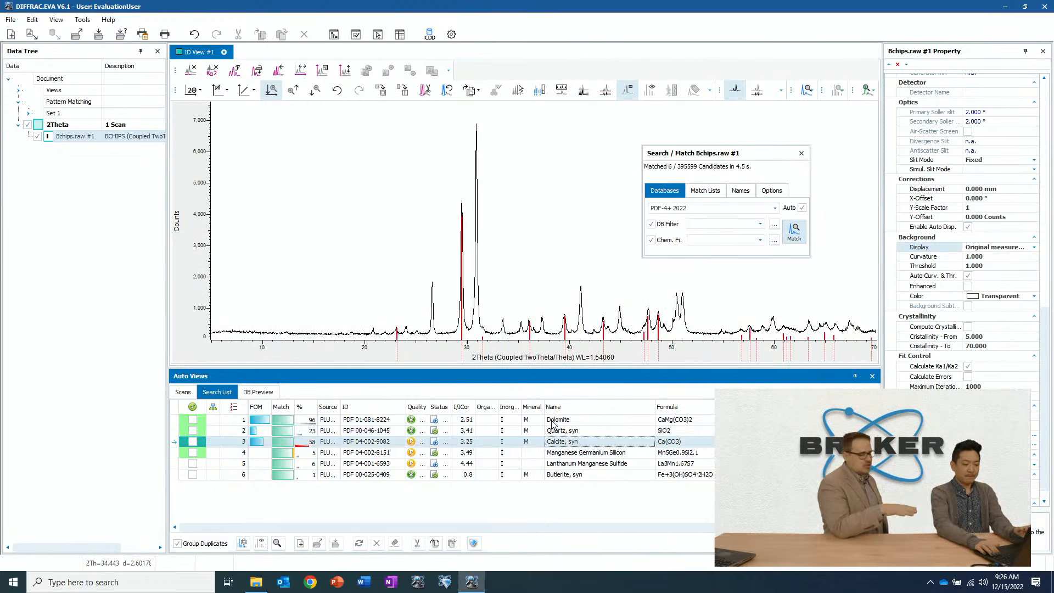
key(Up)
key(Up)
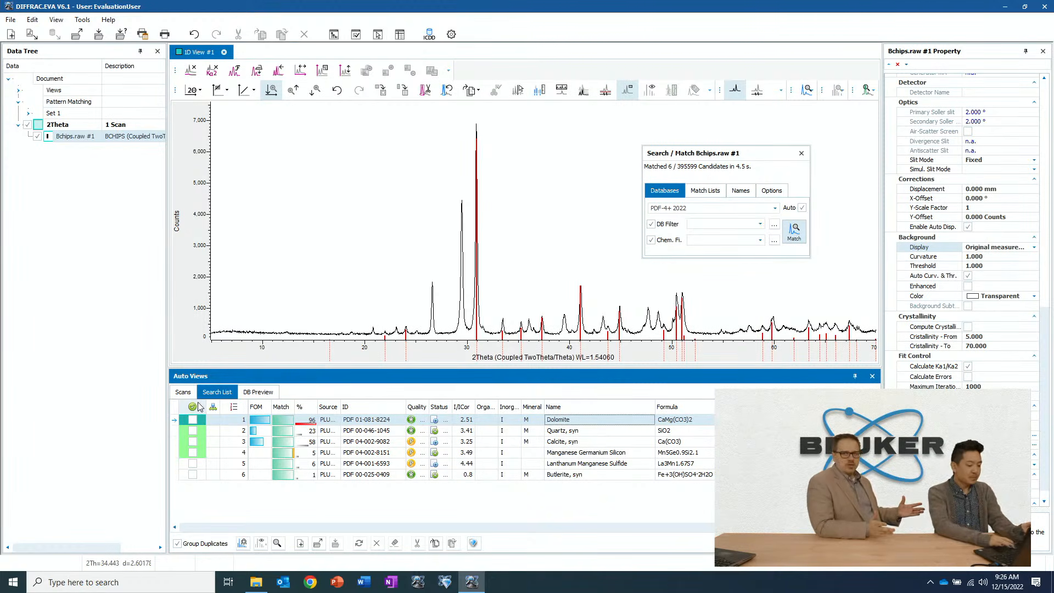
Add the Dolomite PDF 01-081-8224, Quartz PDF 00-046-1045 and Calcite PDF 04-002-9082 patterns to the scan and close the search/match
click(193, 419)
click(192, 430)
click(194, 442)
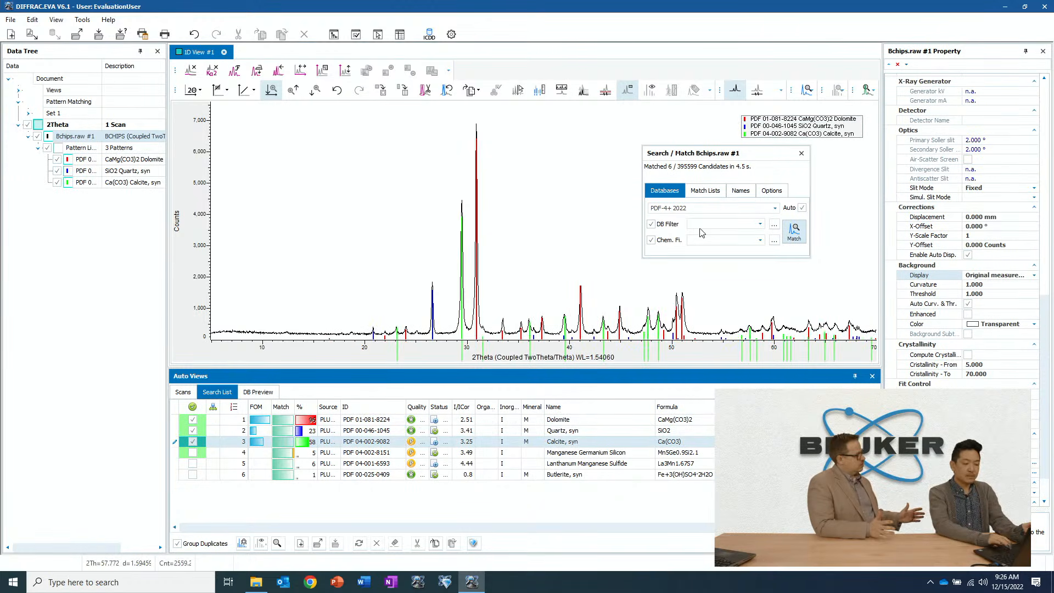
click(802, 153)
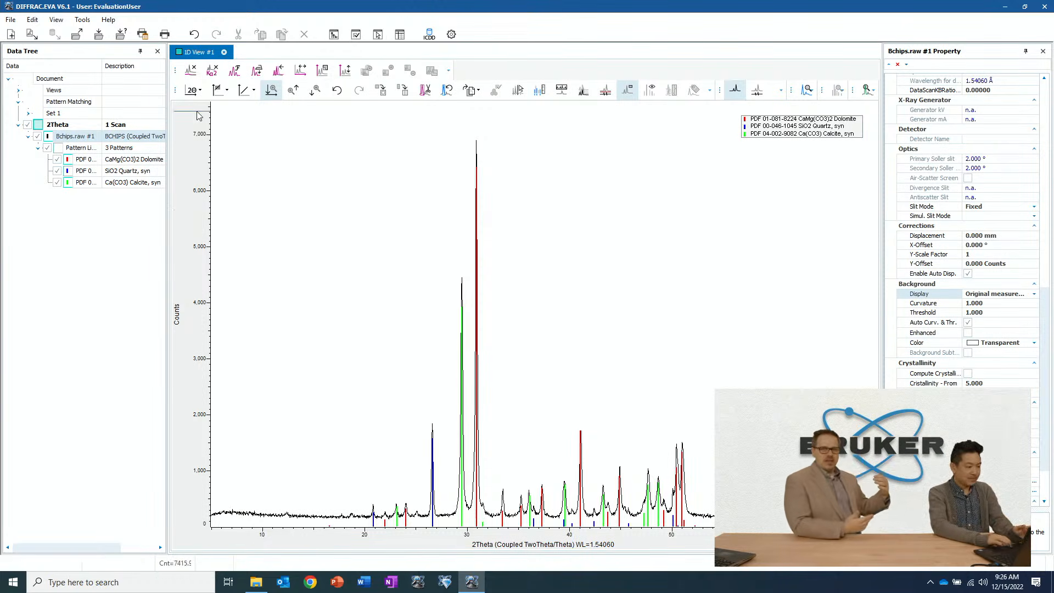
Examine the I/Ic and semi-quantitative S-Q properties of the Dolomite, Quartz and Calcite patterns, along with the strongest Dolomite peak
click(103, 160)
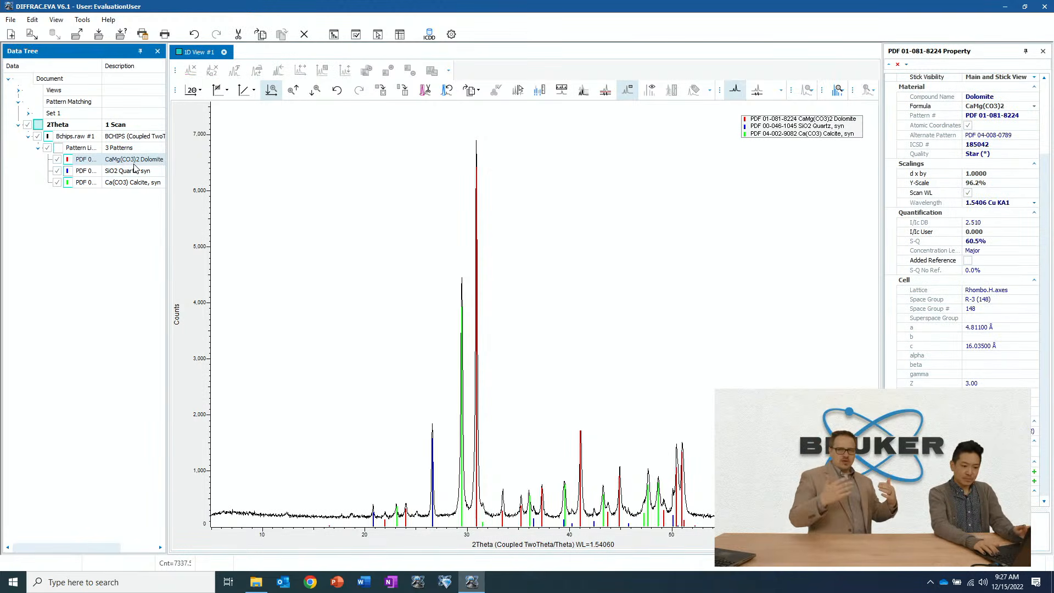
key(Down)
key(Down)
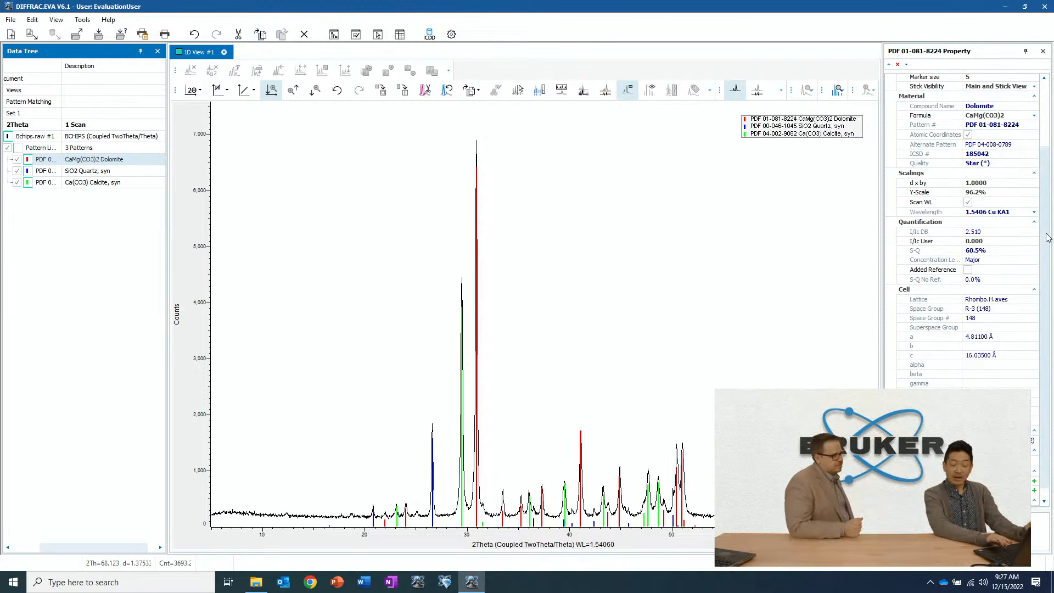
scroll(1052, 237, up, 3)
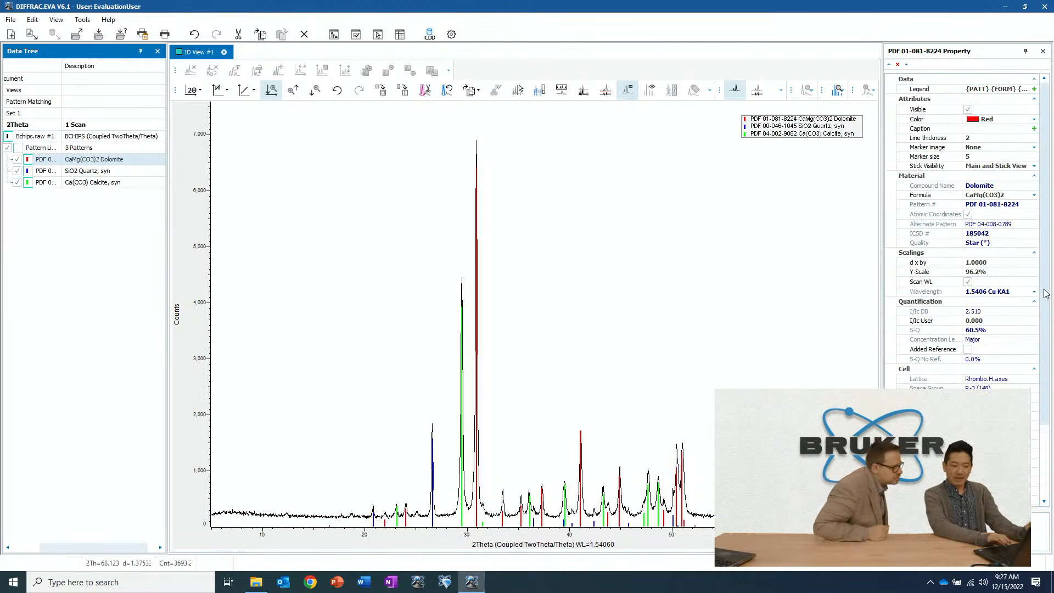
scroll(988, 282, down, 2)
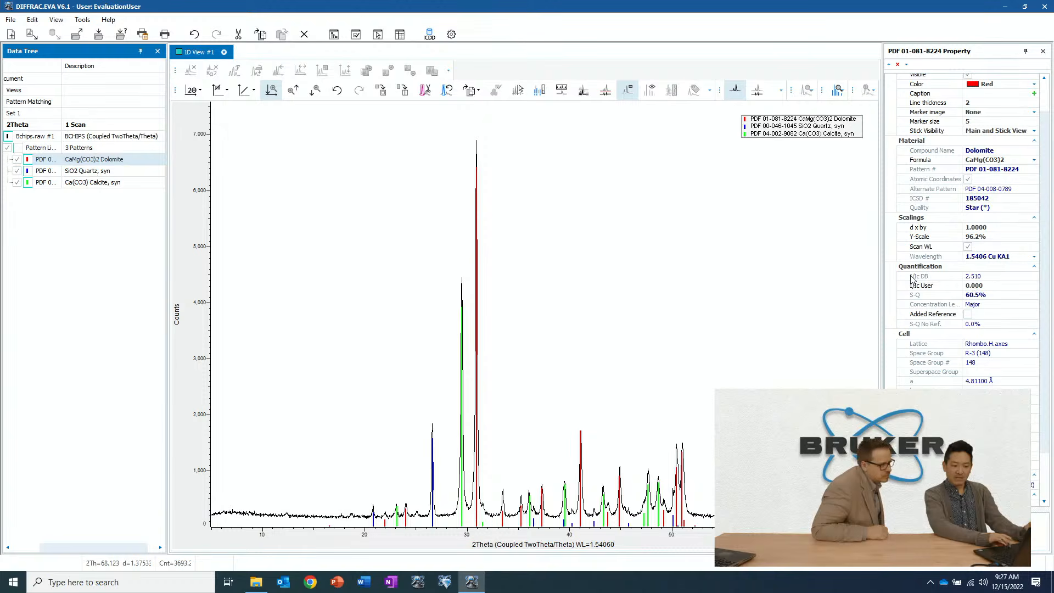
mouse_move(913, 282)
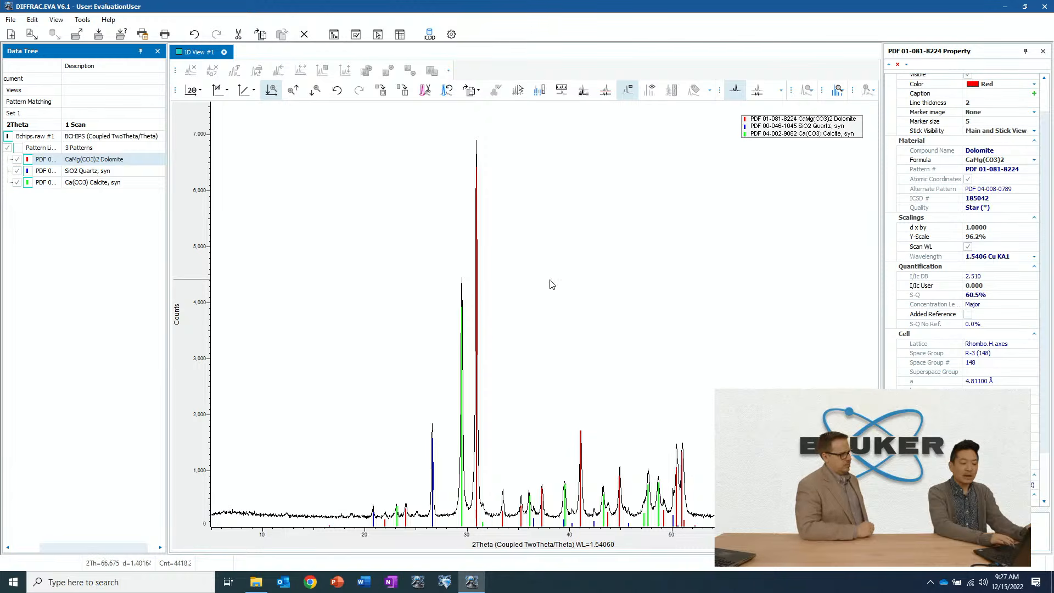
mouse_move(593, 289)
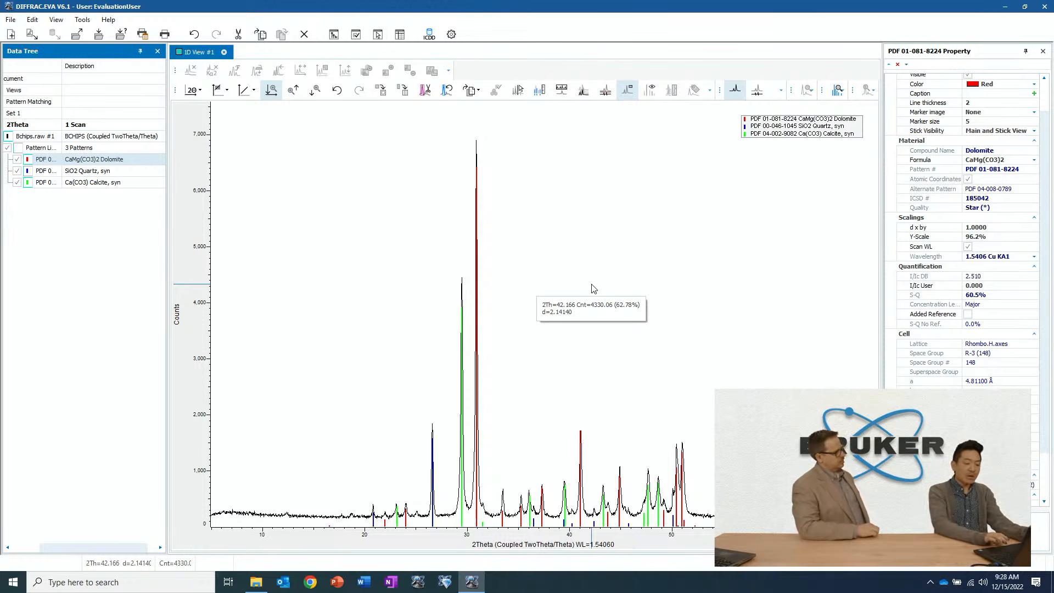
mouse_move(476, 145)
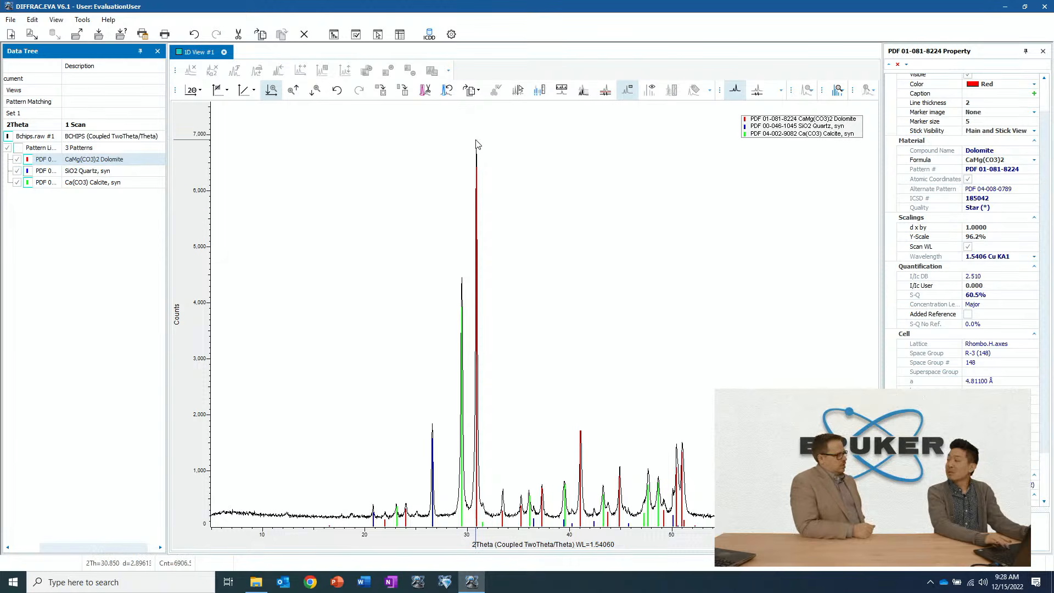
mouse_move(476, 144)
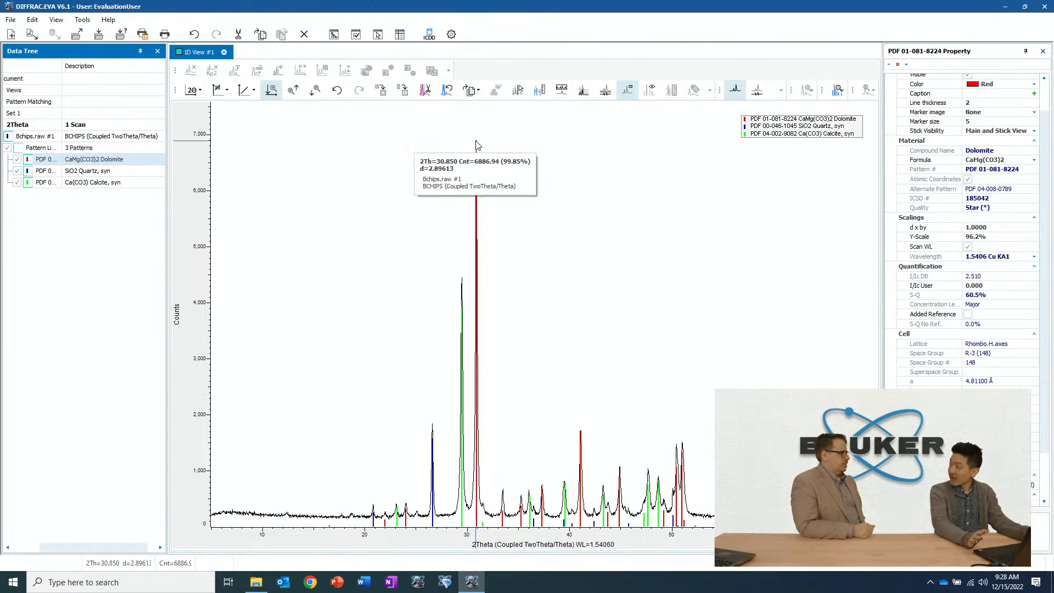
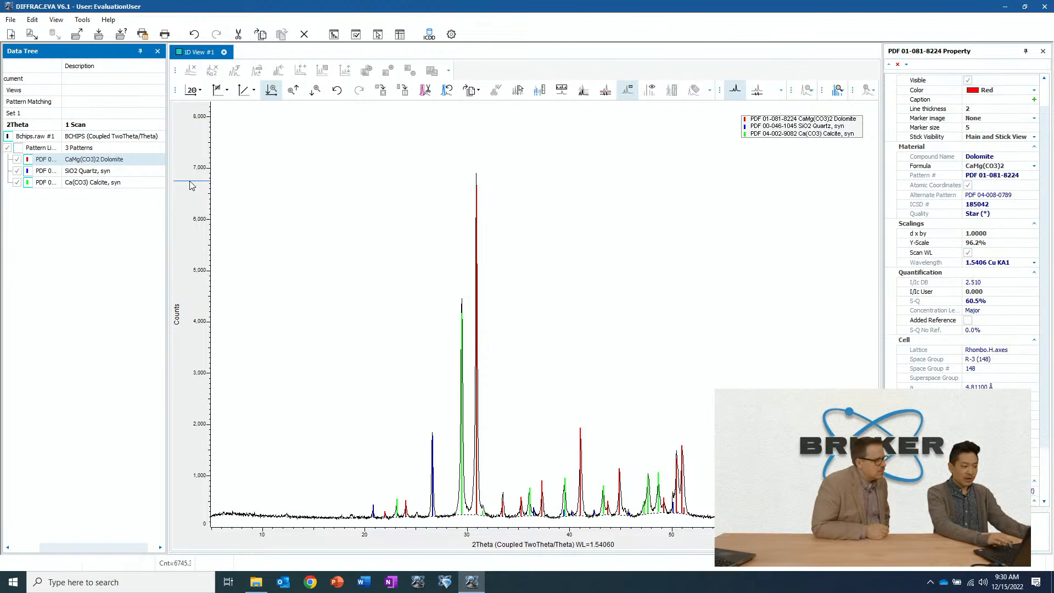
key(Down)
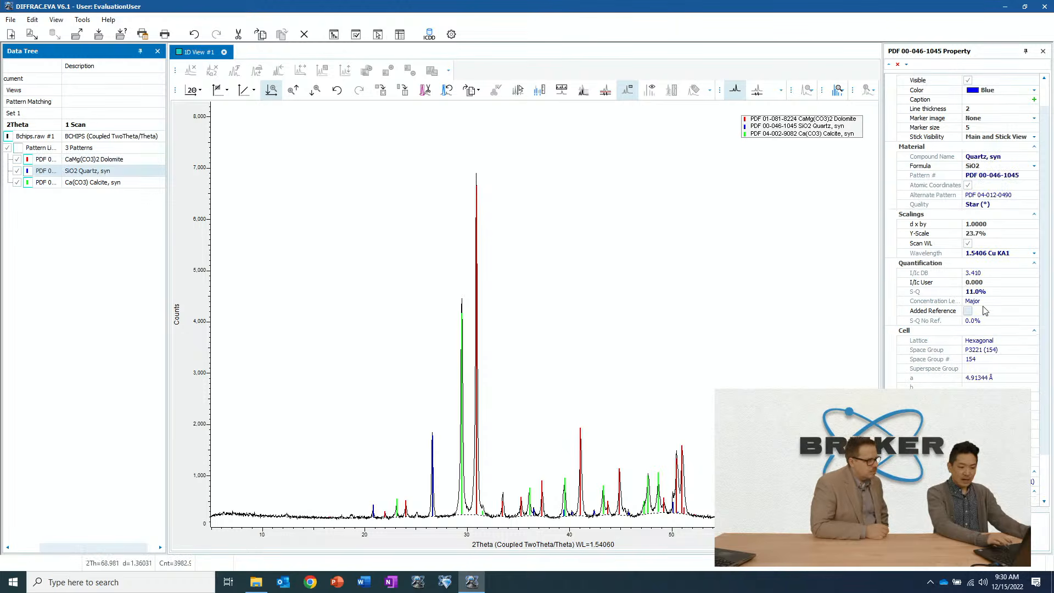
click(130, 184)
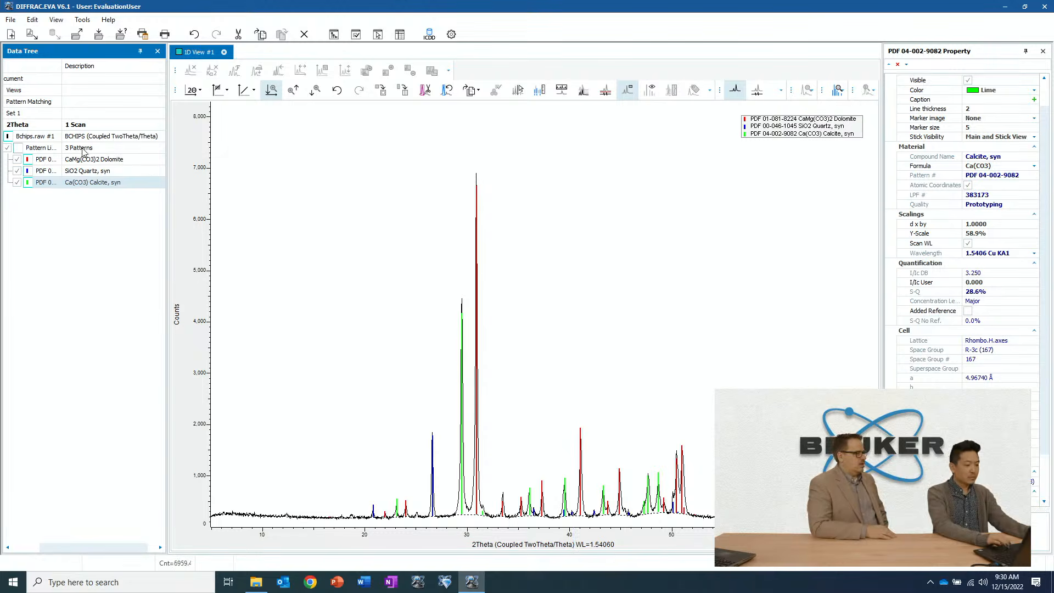
Reduce the shared legend of the Dolomite, Quartz and Calcite patterns to the compound name only, {COMP}
click(109, 163)
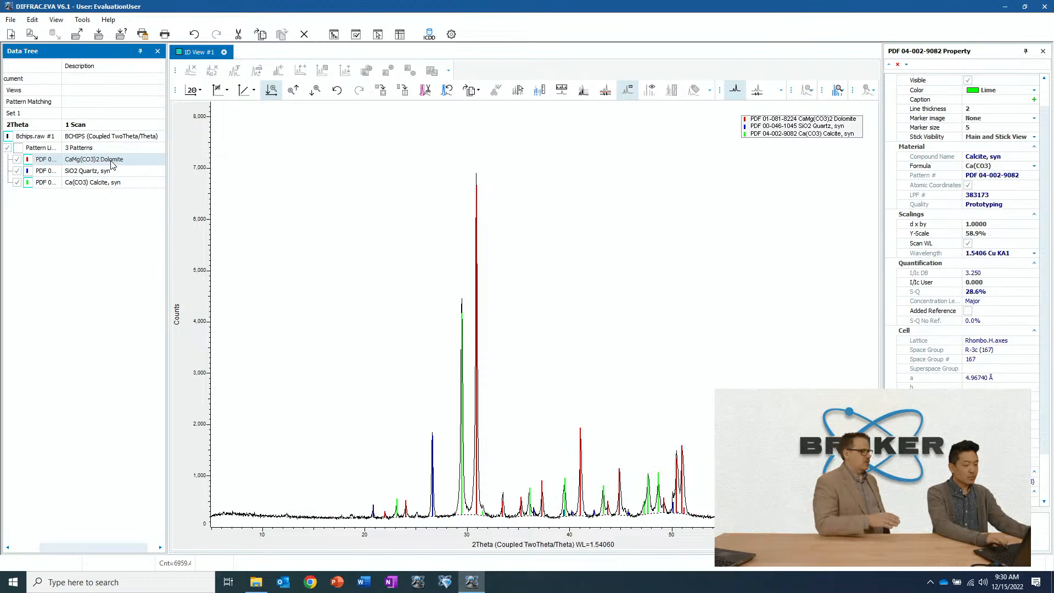
shift+click(119, 183)
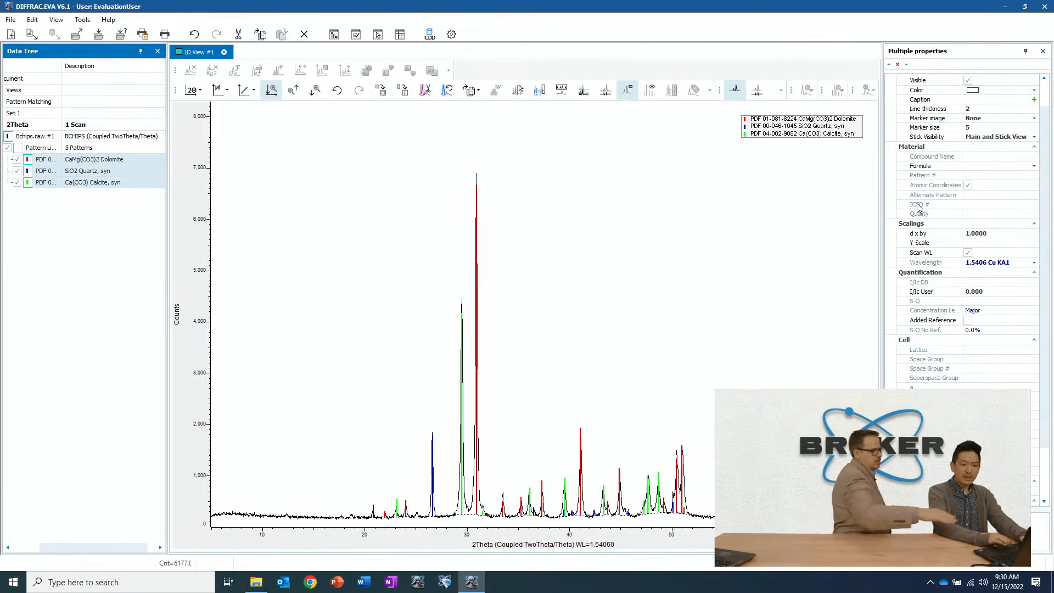
scroll(1047, 100, up, 2)
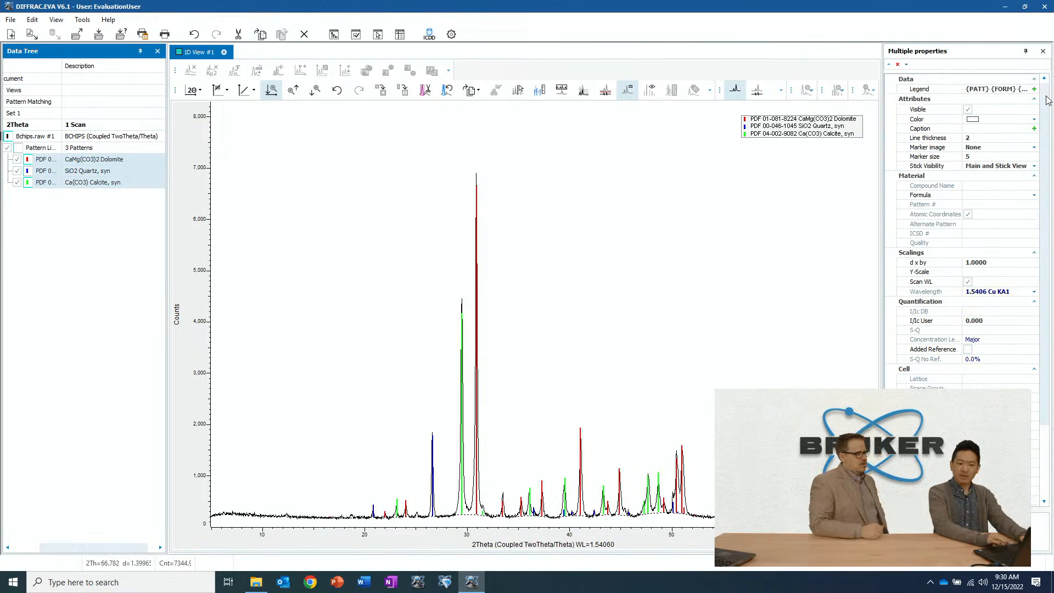
click(1015, 88)
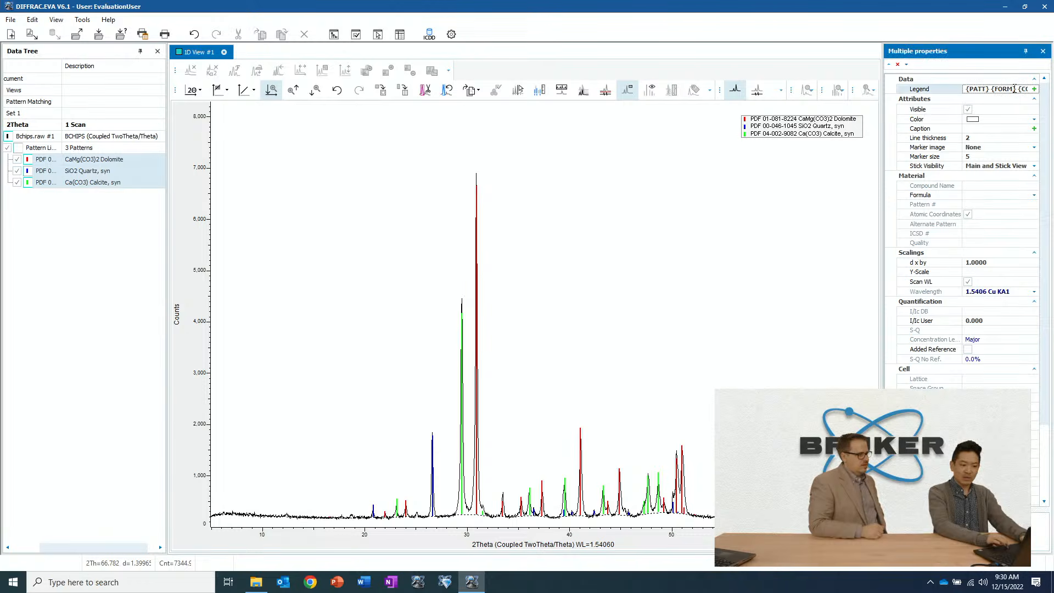
drag(1016, 89, 961, 80)
click(955, 81)
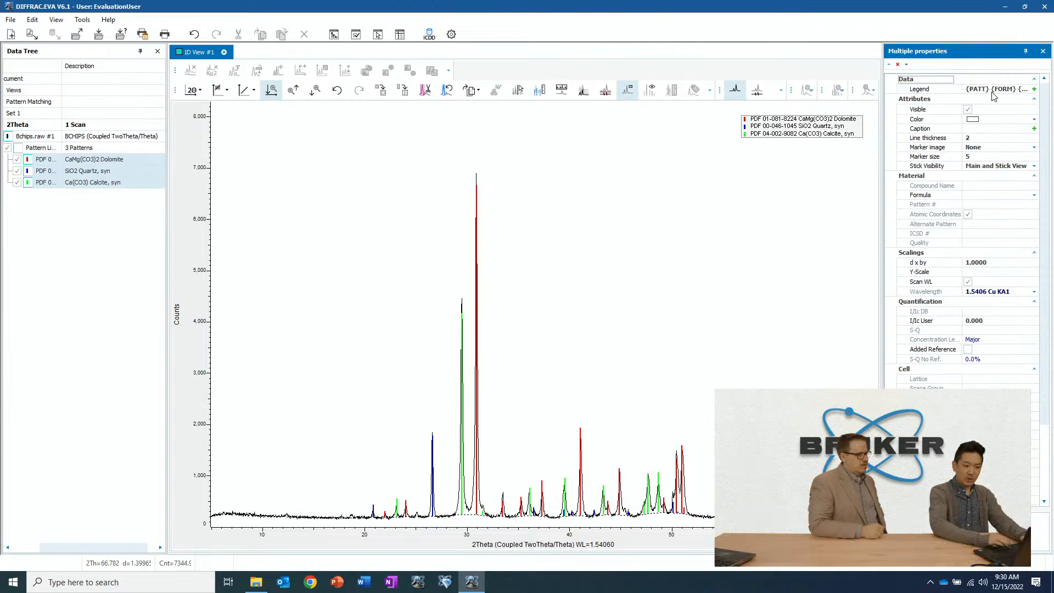
click(1011, 90)
key(BackSpace)
key(BackSpace)
key(BackSpace)
key(BackSpace)
key(BackSpace)
key(BackSpace)
key(BackSpace)
key(BackSpace)
key(BackSpace)
key(BackSpace)
key(BackSpace)
key(BackSpace)
key(BackSpace)
key(BackSpace)
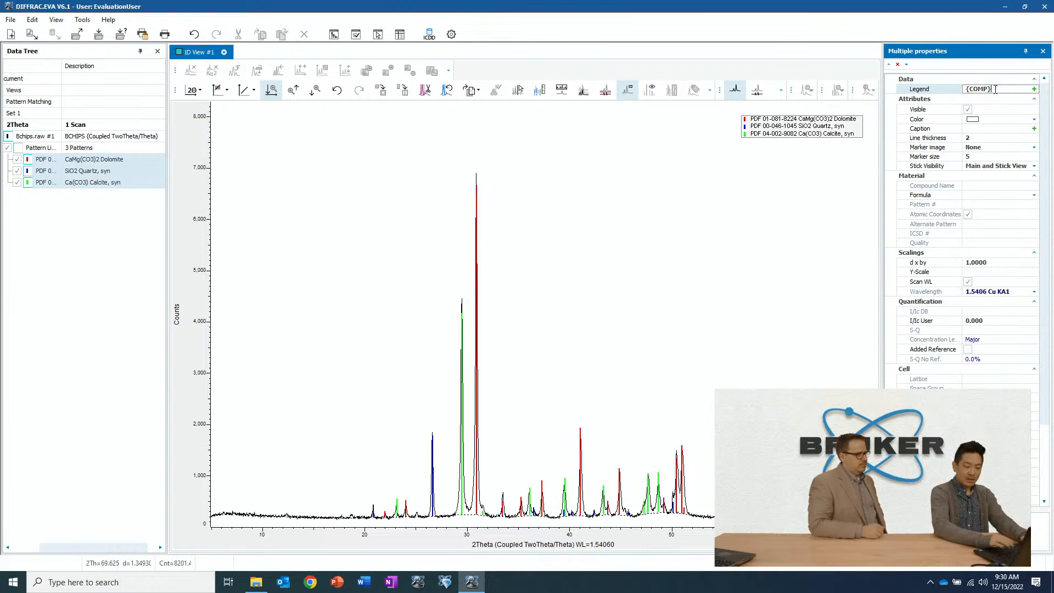
Append the semi-quantitative value {SQ} to the compound name in the legend of the three selected patterns
click(1034, 89)
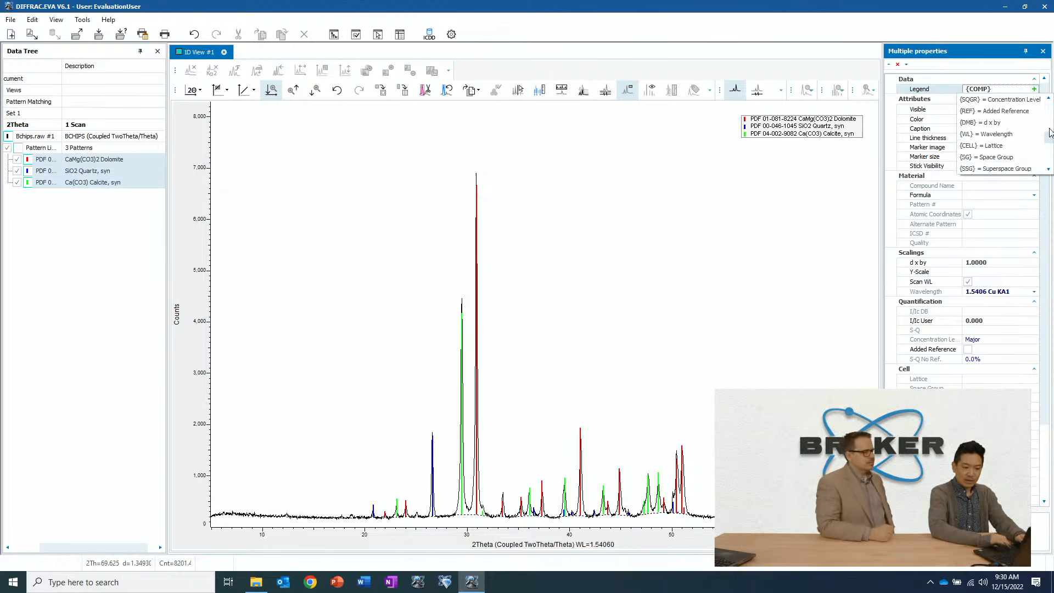
scroll(1004, 110, up, 3)
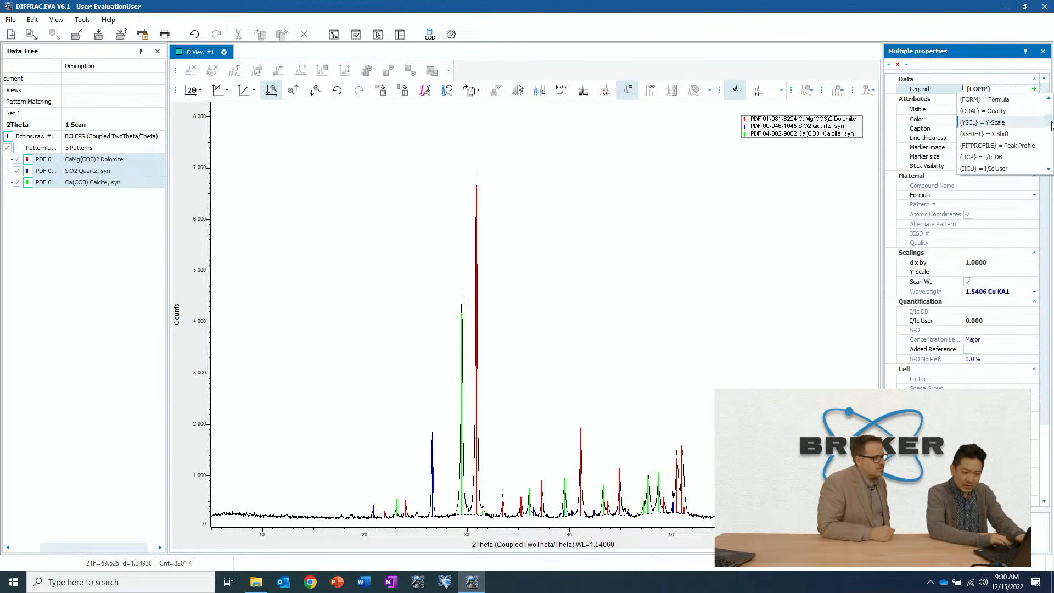
scroll(1051, 126, down, 2)
click(1003, 144)
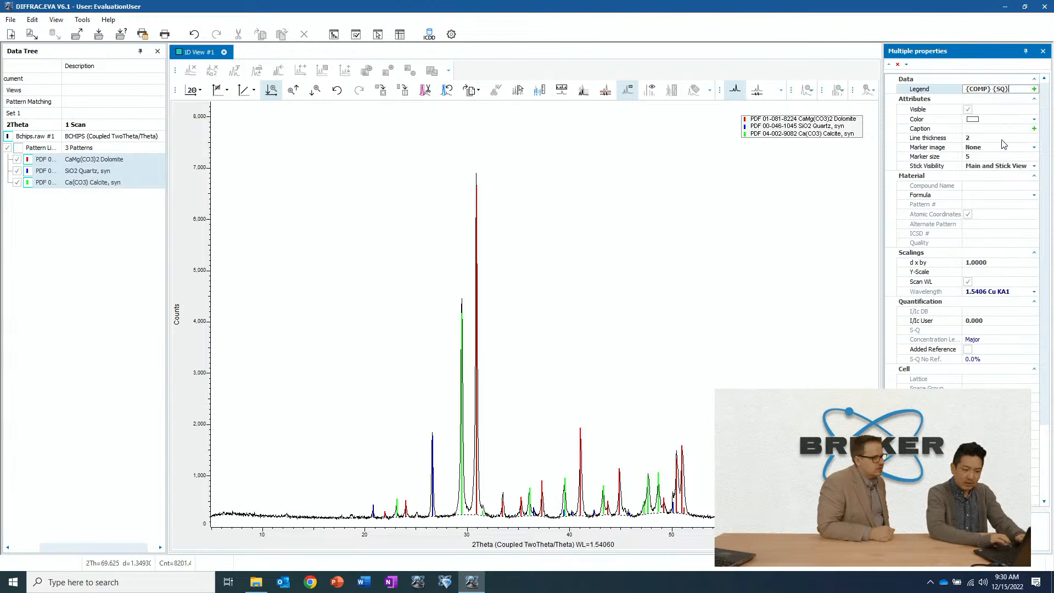
click(653, 223)
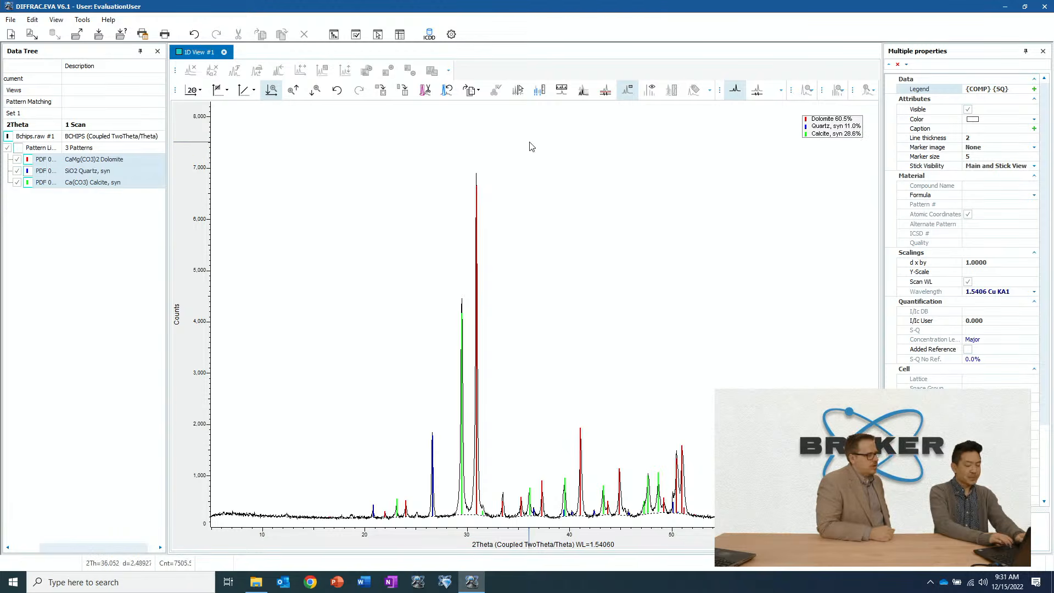
mouse_move(570, 209)
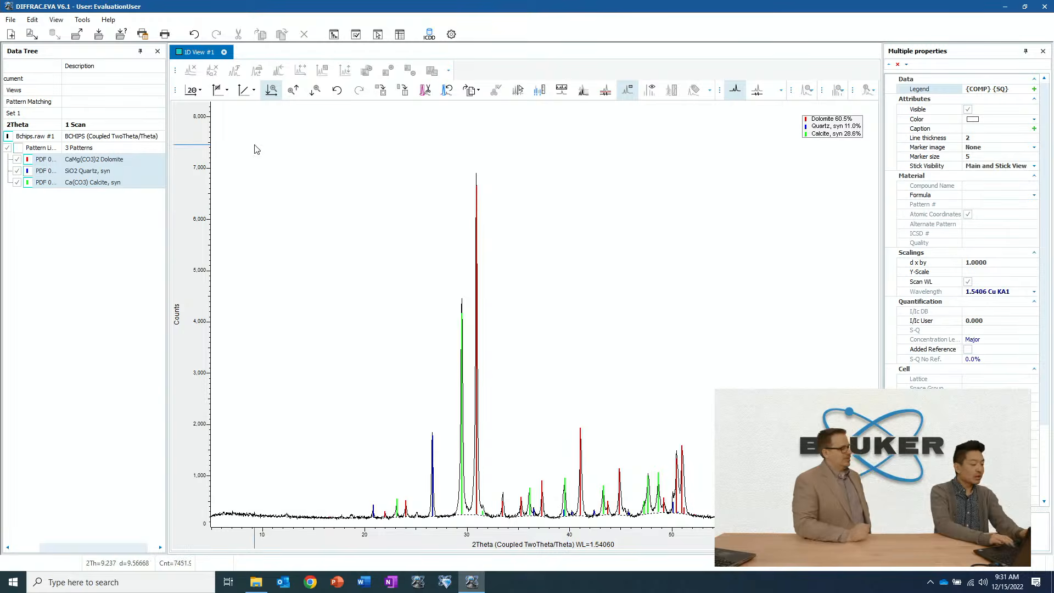
Widen the Data column of the data tree so the full pattern names and numbers are readable
click(72, 149)
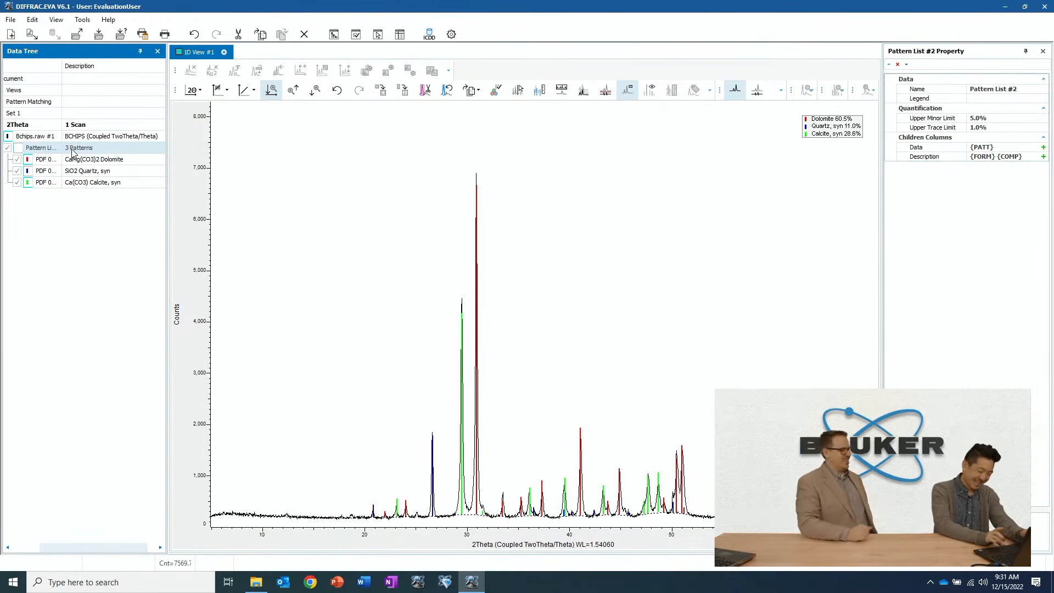
right_click(73, 152)
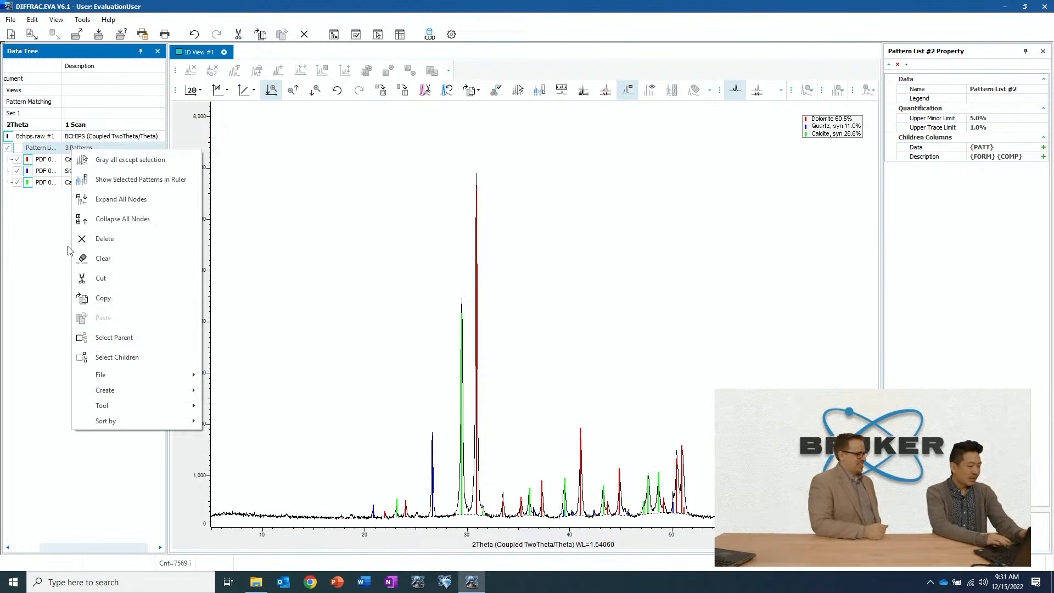
click(299, 225)
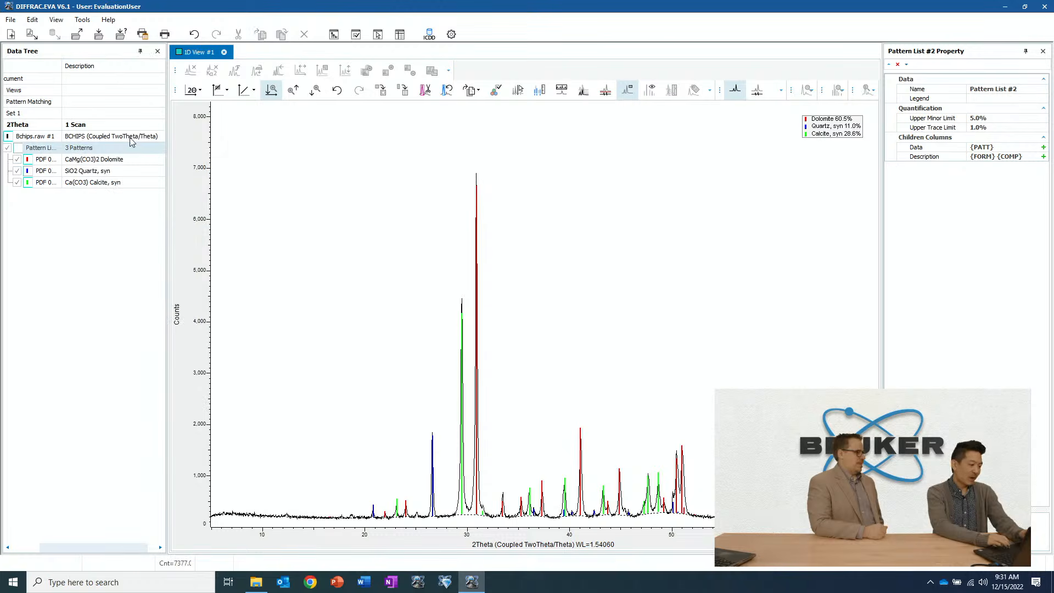
click(57, 66)
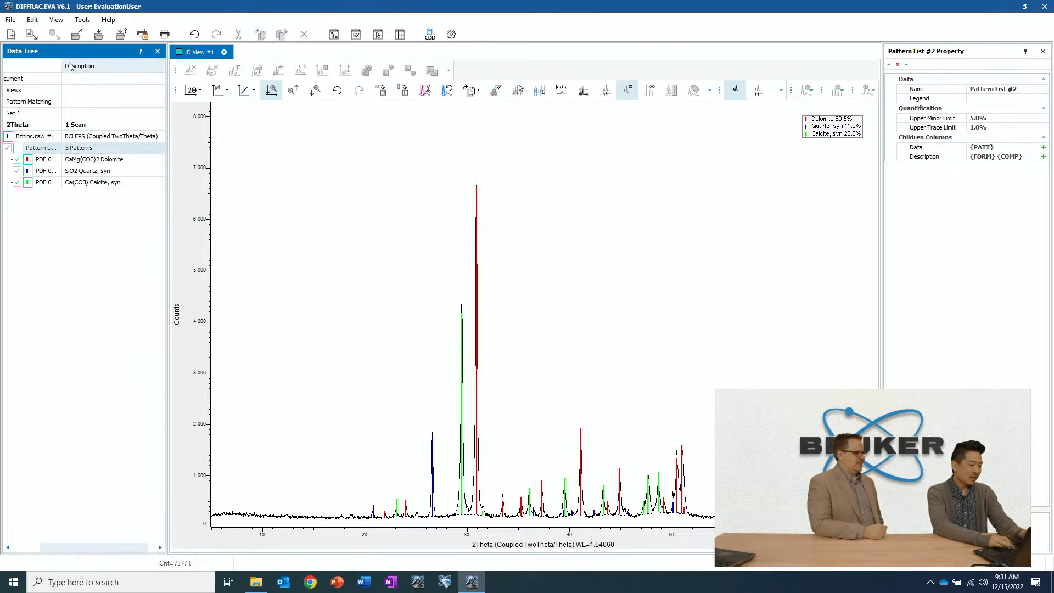
drag(57, 66, 86, 66)
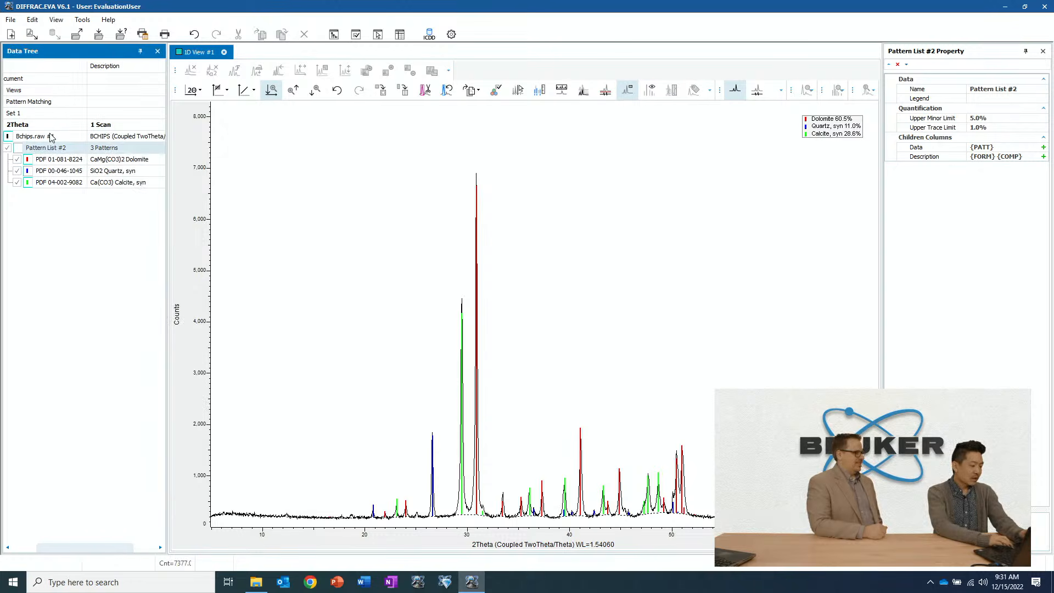
click(50, 127)
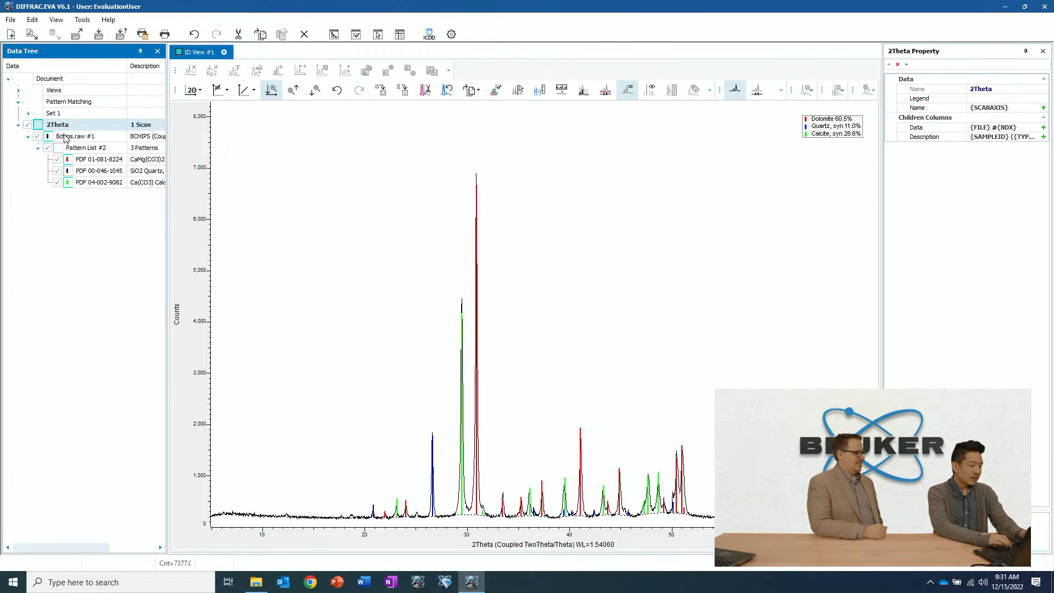
click(67, 137)
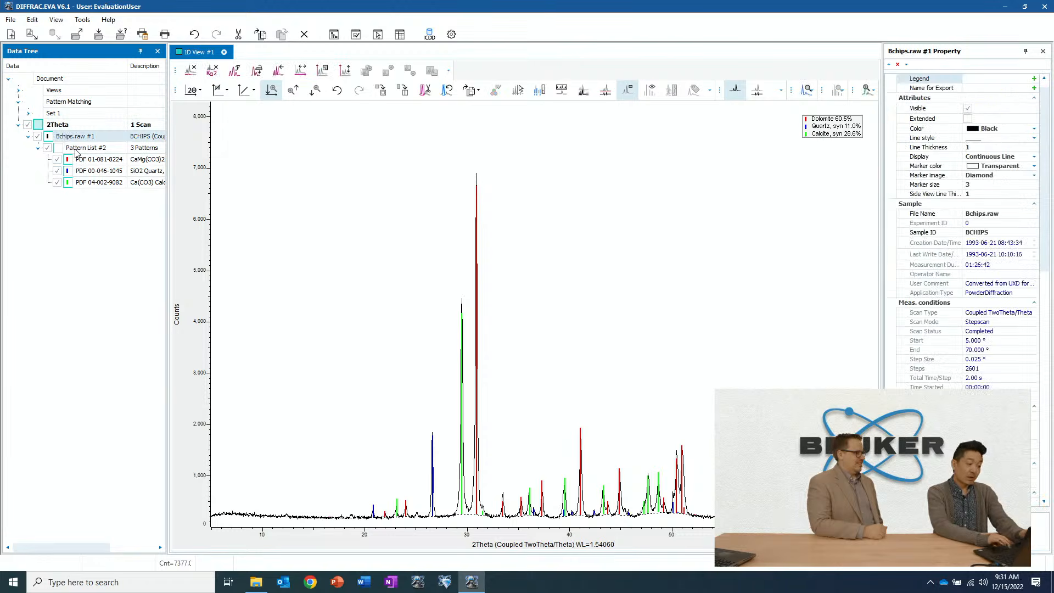
Create a pattern chart view of the semi-quantitative results from Pattern List #2
click(77, 150)
right_click(77, 152)
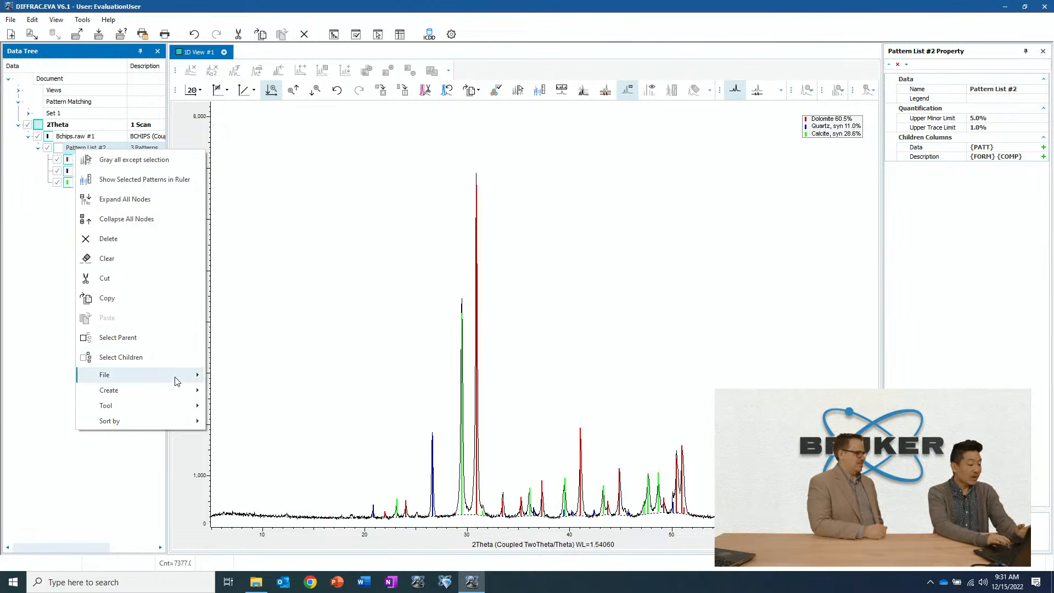
mouse_move(169, 391)
click(283, 434)
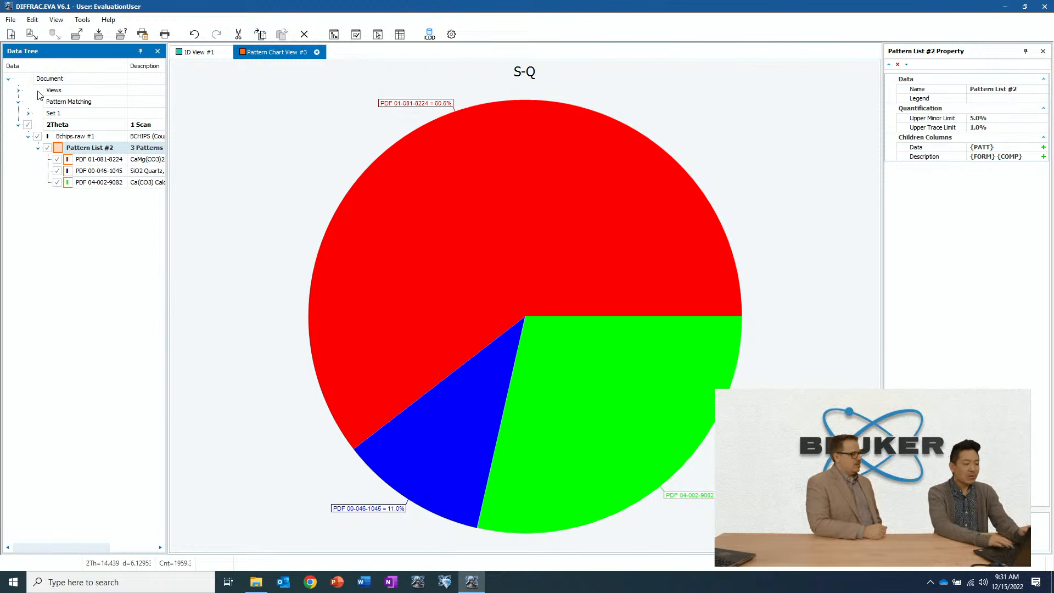
Select the pattern chart view among the document's views and change its chart type from the pie chart
click(19, 91)
click(70, 117)
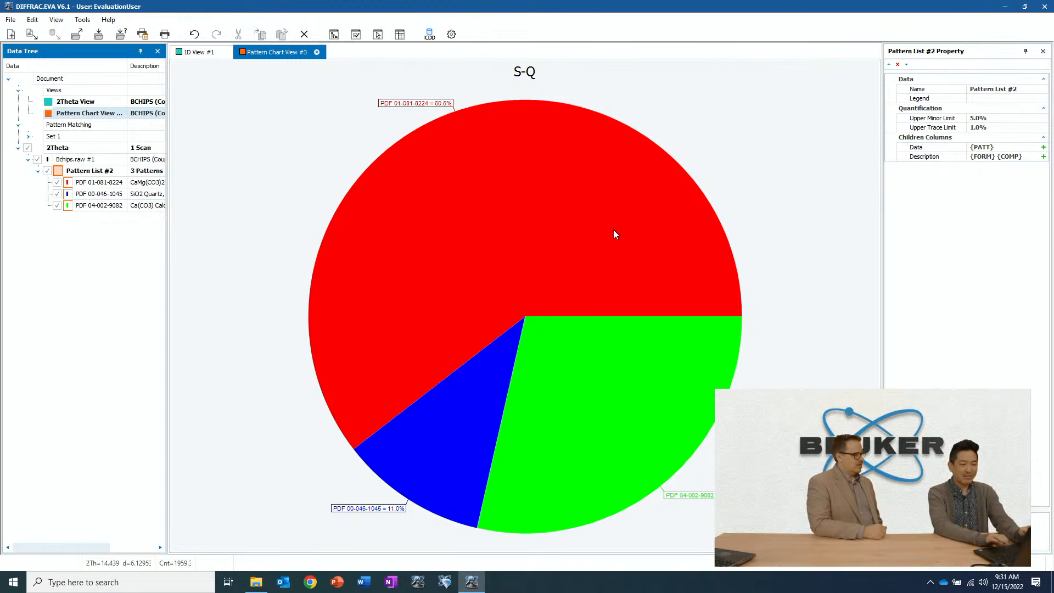
click(1043, 99)
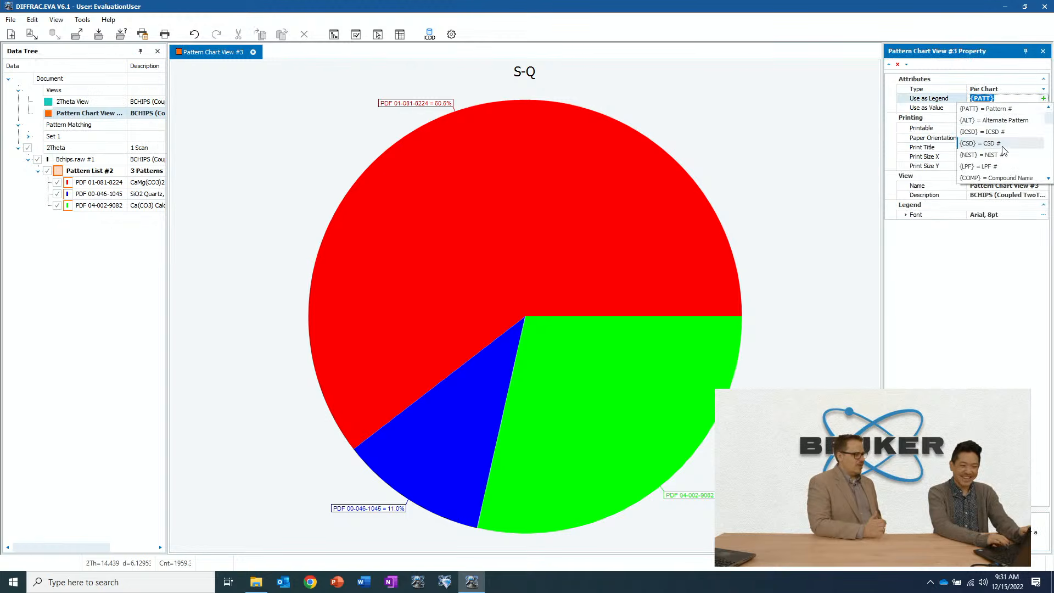
click(987, 93)
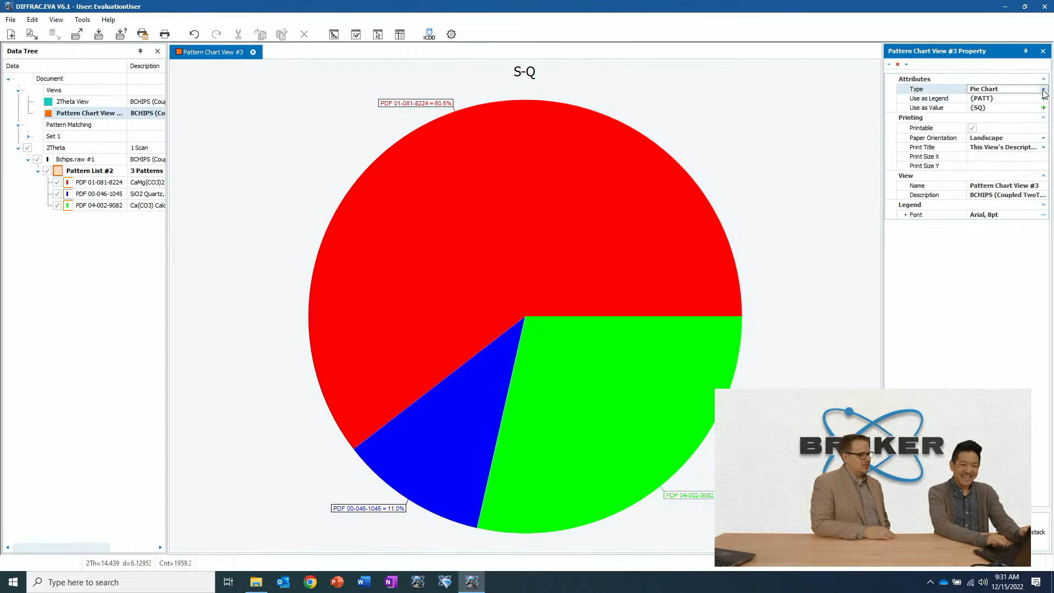
click(1044, 91)
click(1008, 109)
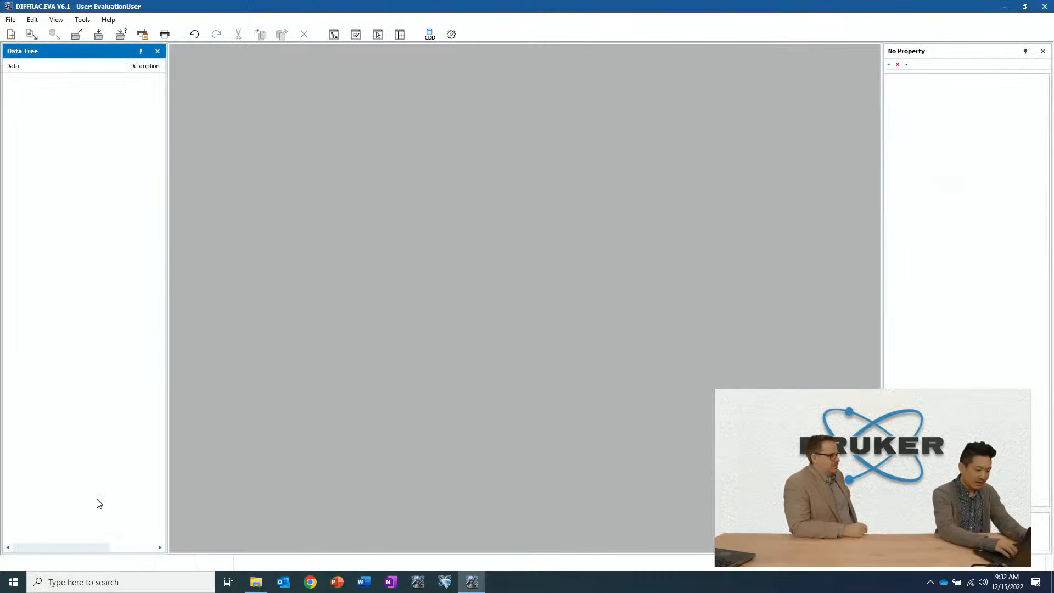
Import scans Theophylline_hydration_no_kapton_exported_00 to _29 from the Desktop folder SQUALL Theophylline, without compacting them for display
key(ctrl+i)
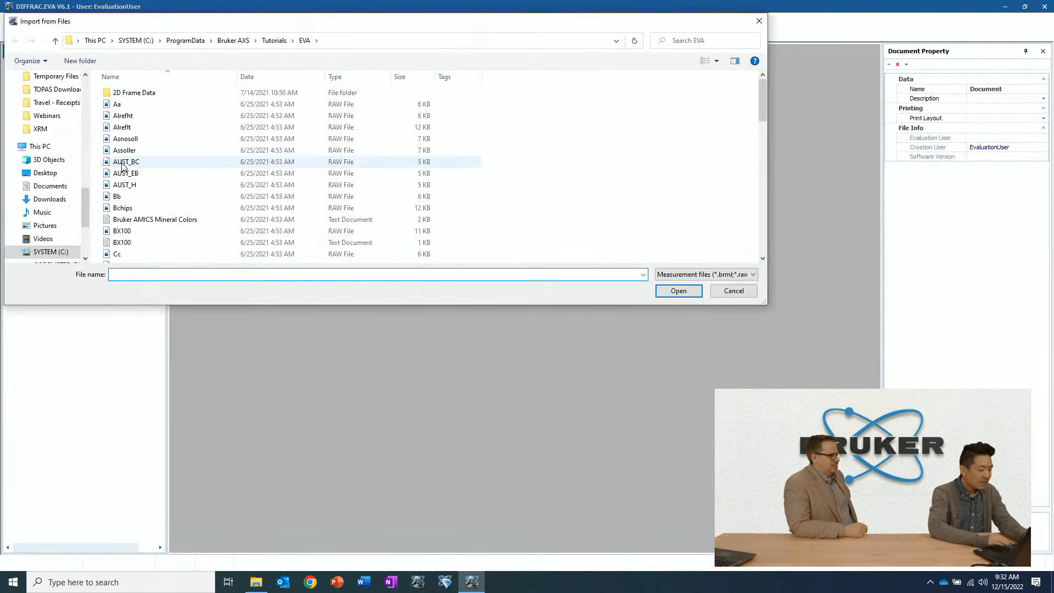
click(86, 100)
click(86, 100)
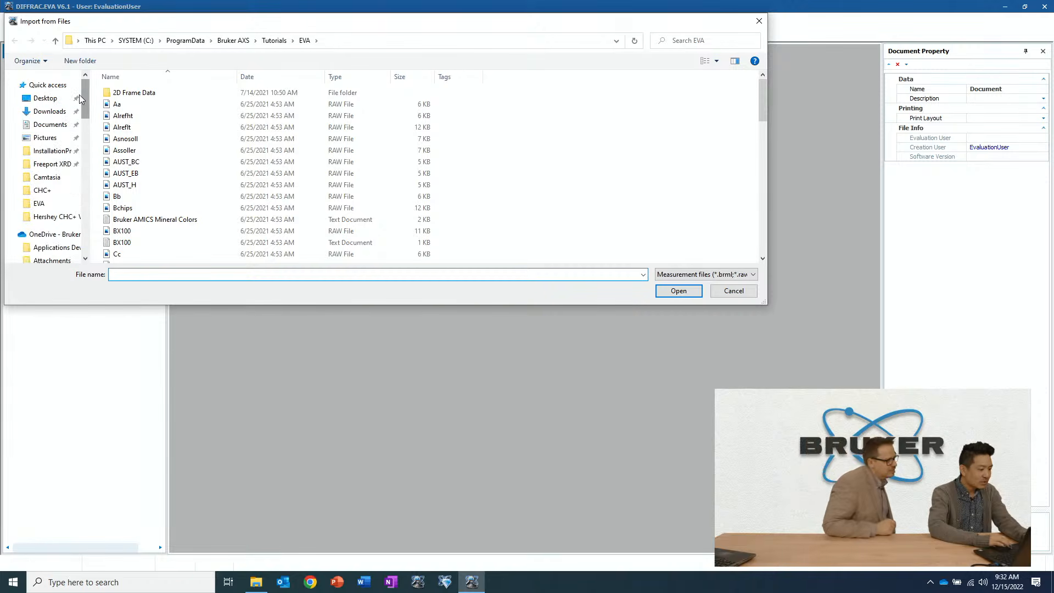
click(56, 99)
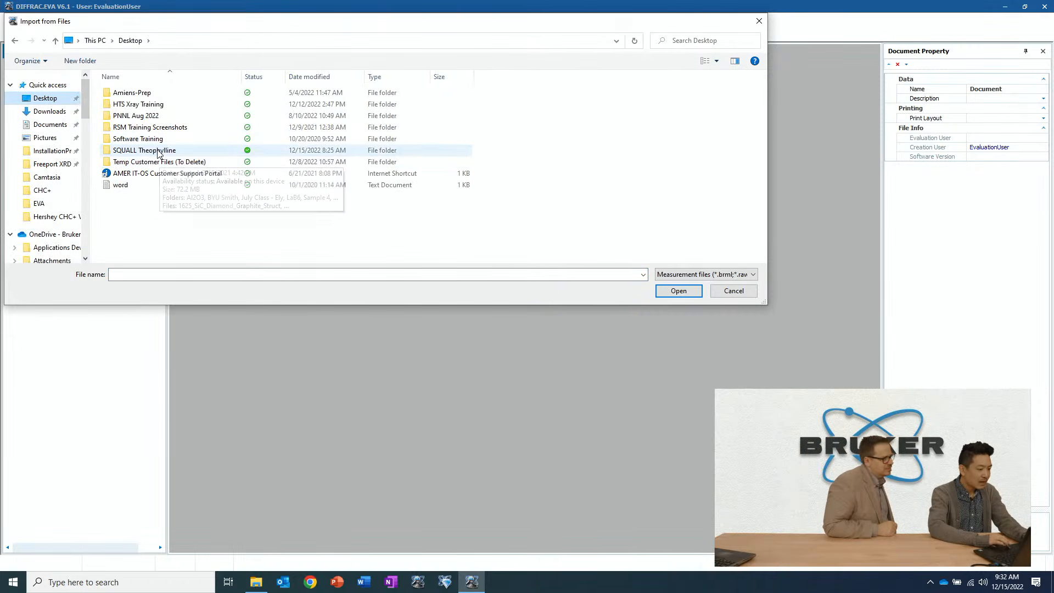
double_click(158, 151)
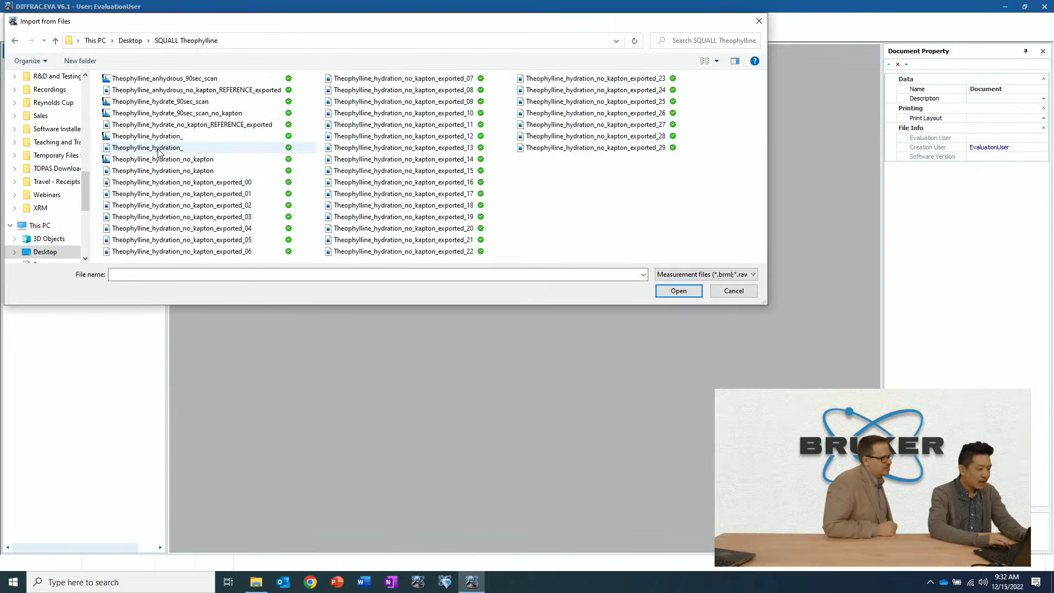
click(218, 184)
shift+click(618, 151)
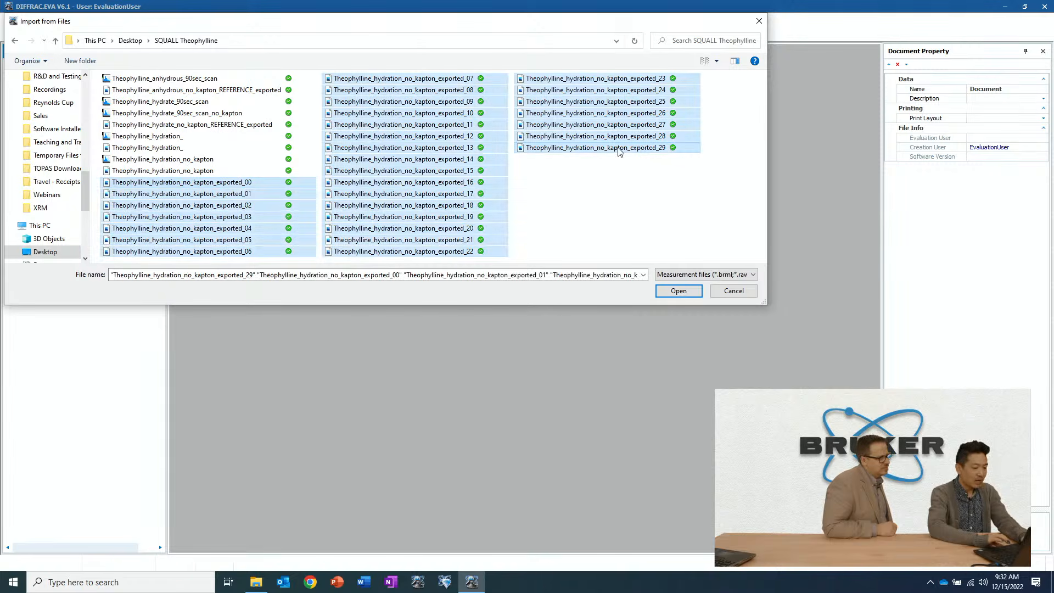
click(677, 291)
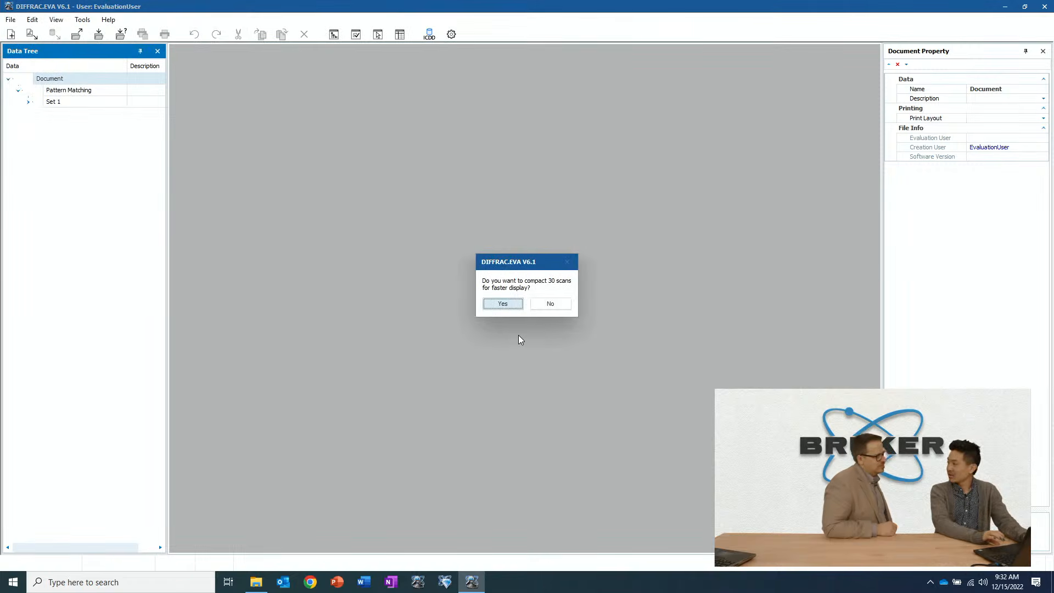
click(550, 304)
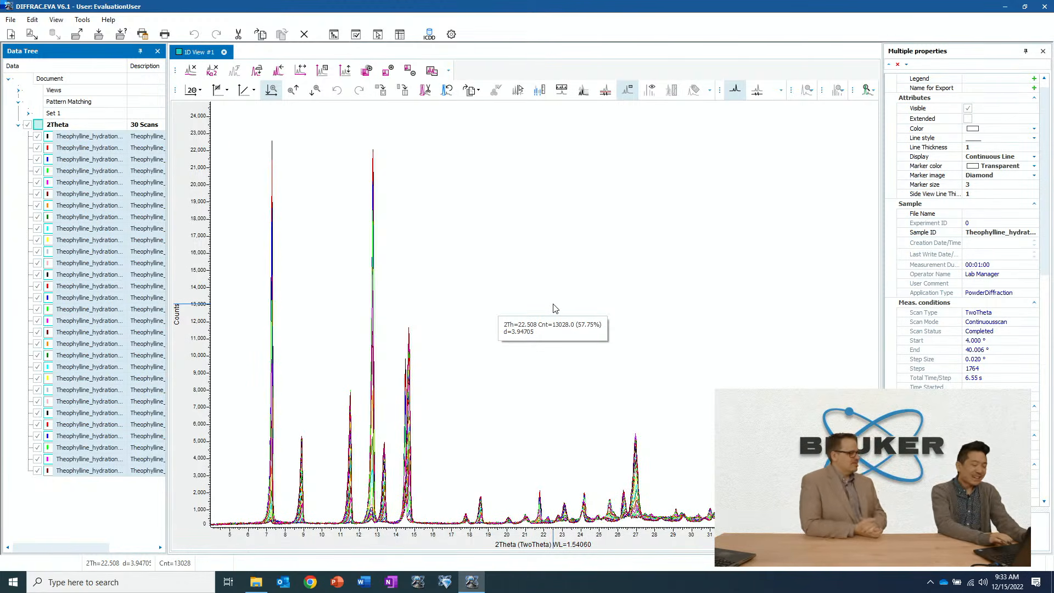
Display the theophylline scans as a waterfall and remove the horizontal offset so their peaks line up vertically
click(587, 92)
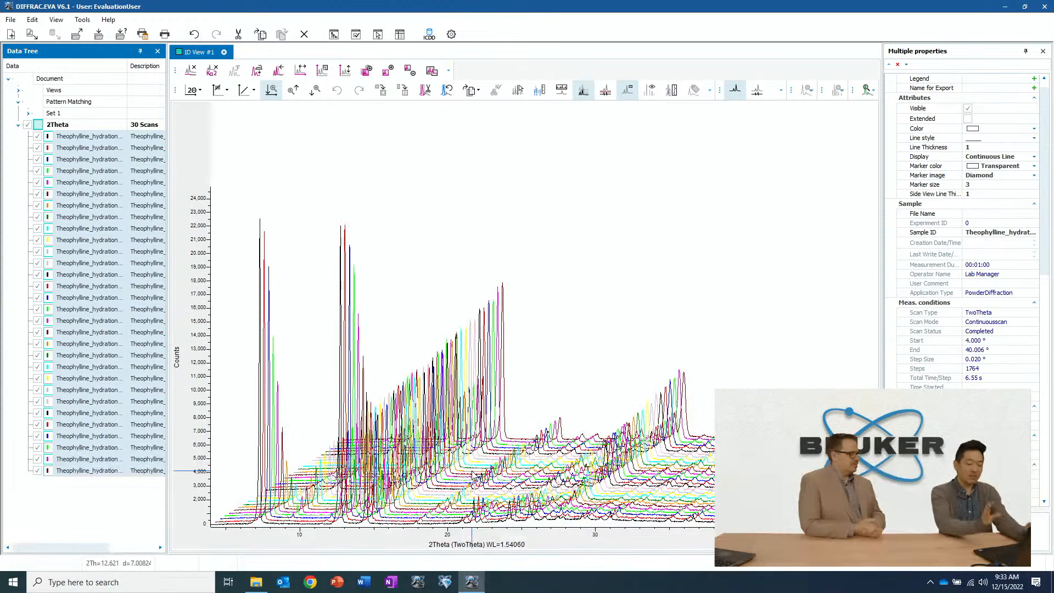
click(611, 541)
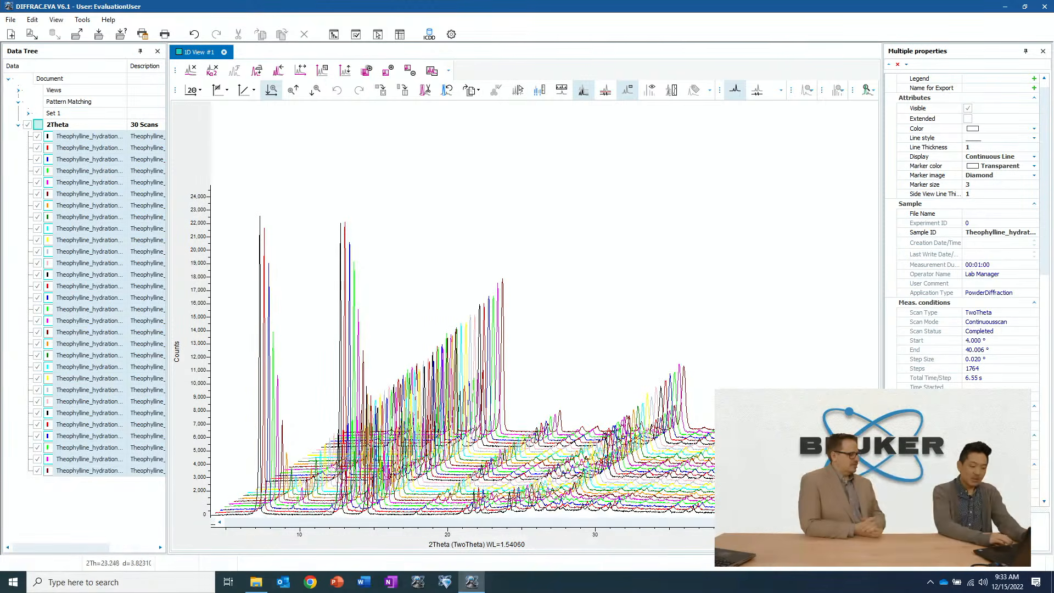
drag(817, 522, 738, 522)
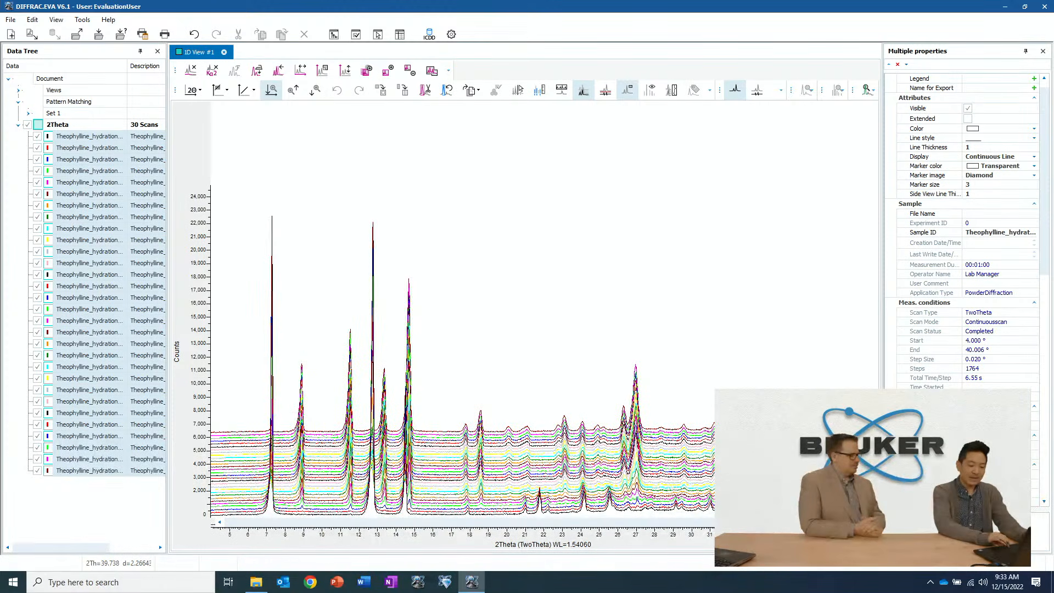
mouse_move(204, 390)
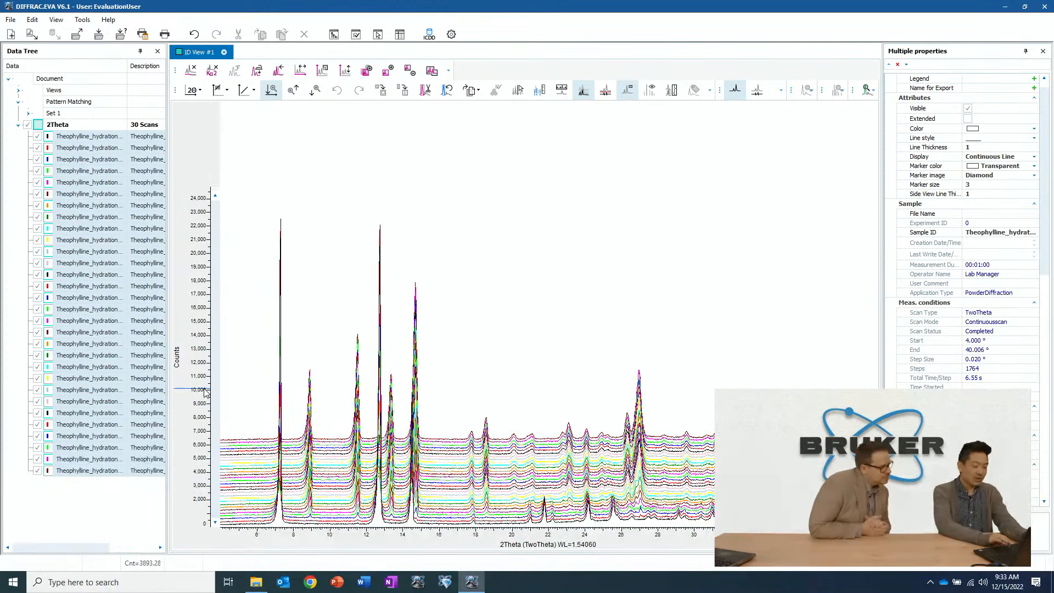
Increase the vertical spacing between the waterfall scans and enlarge their intensity scale so the peaks fill the plot
drag(217, 206, 217, 286)
drag(212, 315, 976, 170)
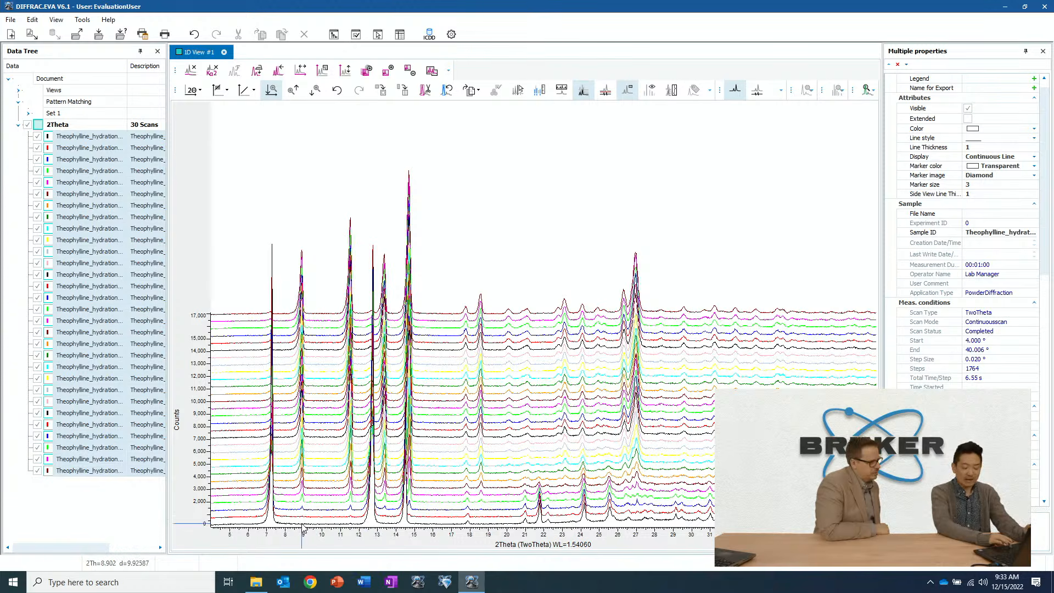
mouse_move(302, 528)
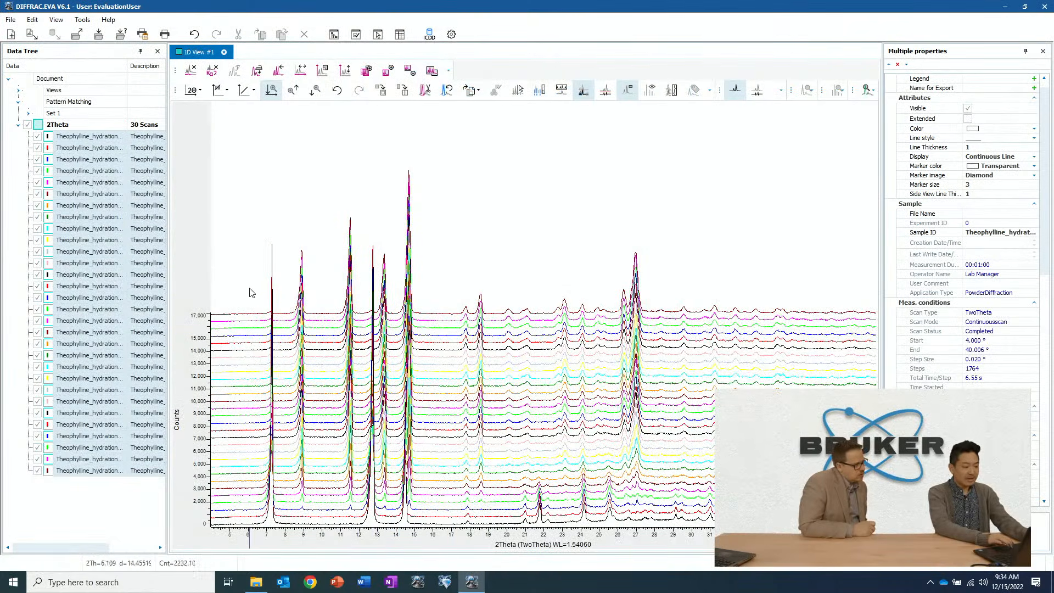
drag(212, 316, 913, 166)
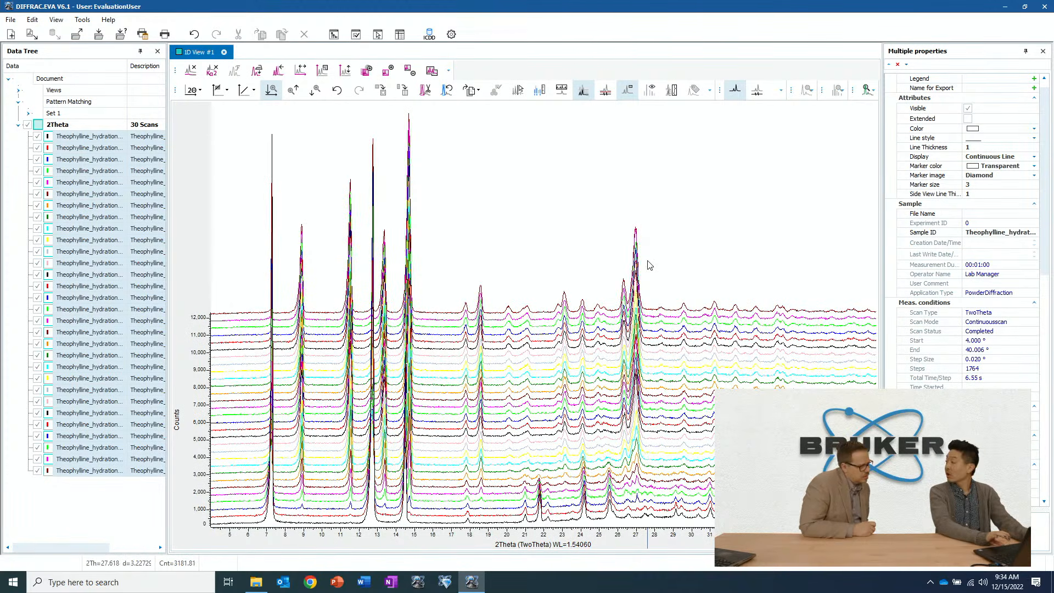
mouse_move(650, 265)
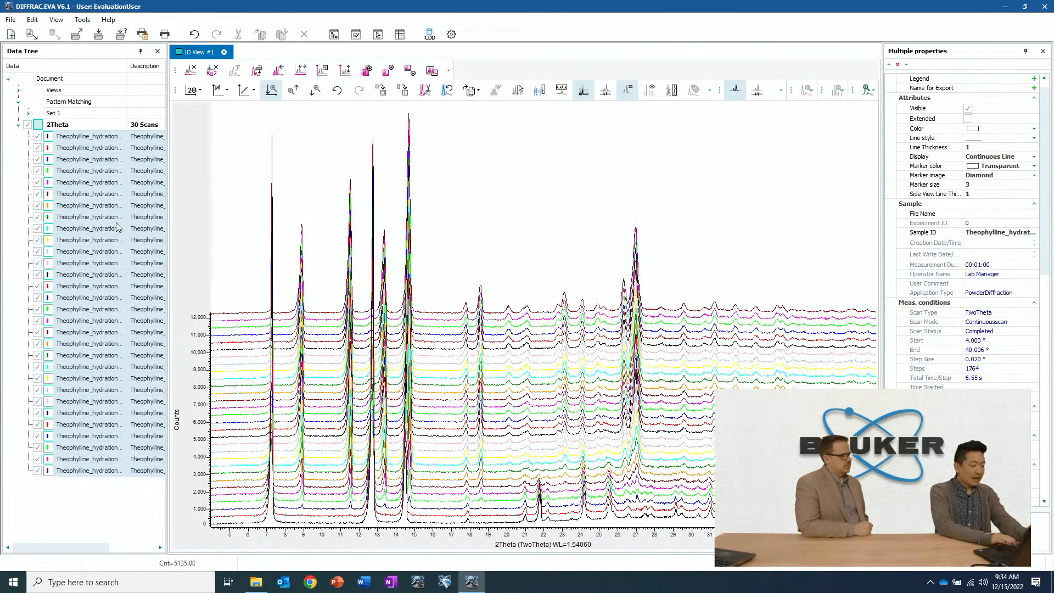
Create a 2D view of the 30 theophylline scans in the 2Theta group
right_click(61, 130)
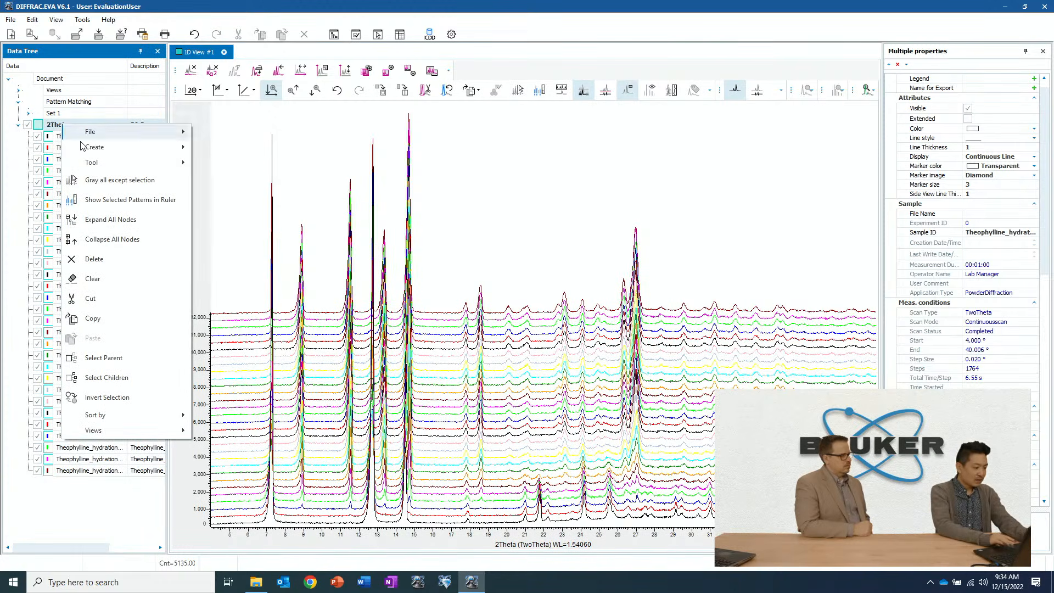
mouse_move(91, 152)
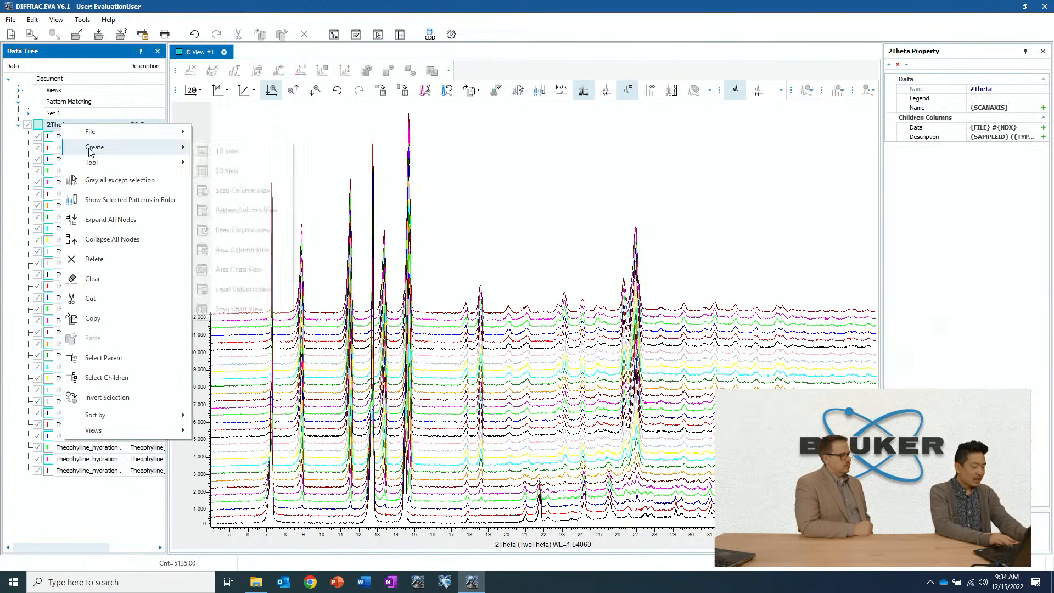
click(247, 174)
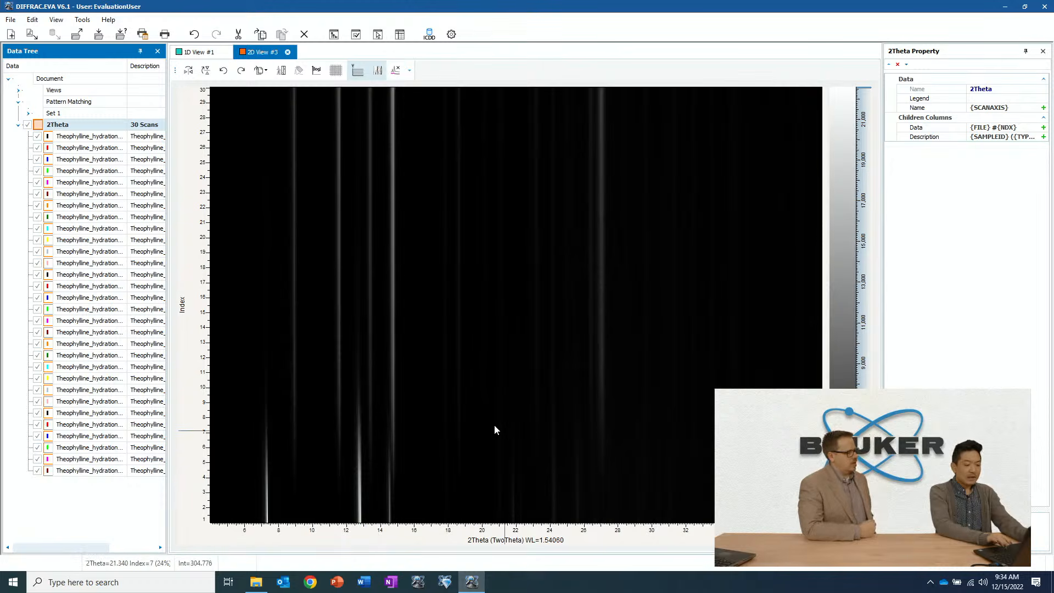
Apply a logarithmic projection to the 2D view's intensity scale and raise its lower limit to darken the background
right_click(842, 215)
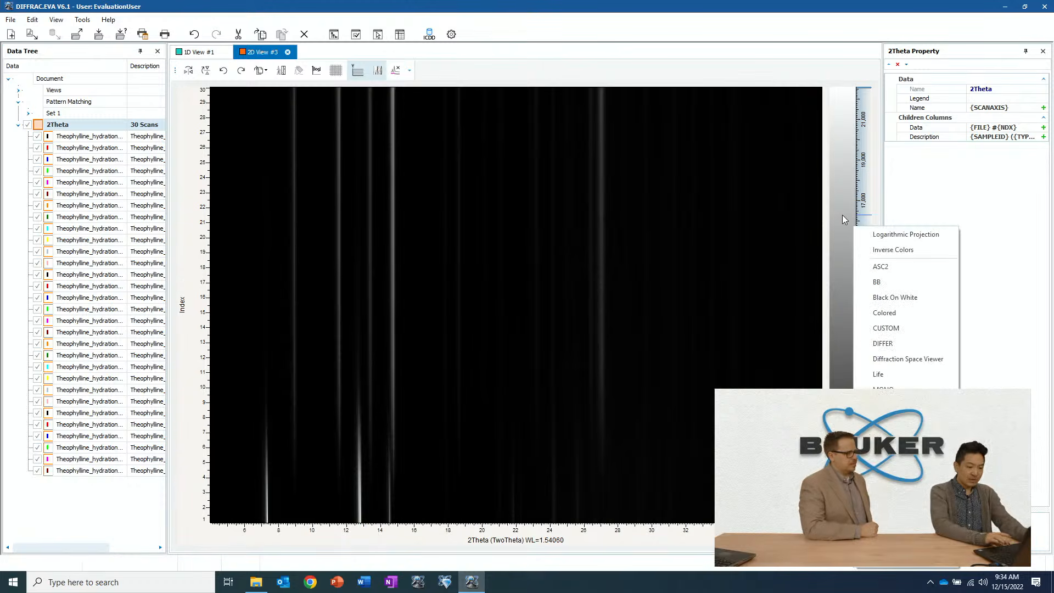
click(874, 235)
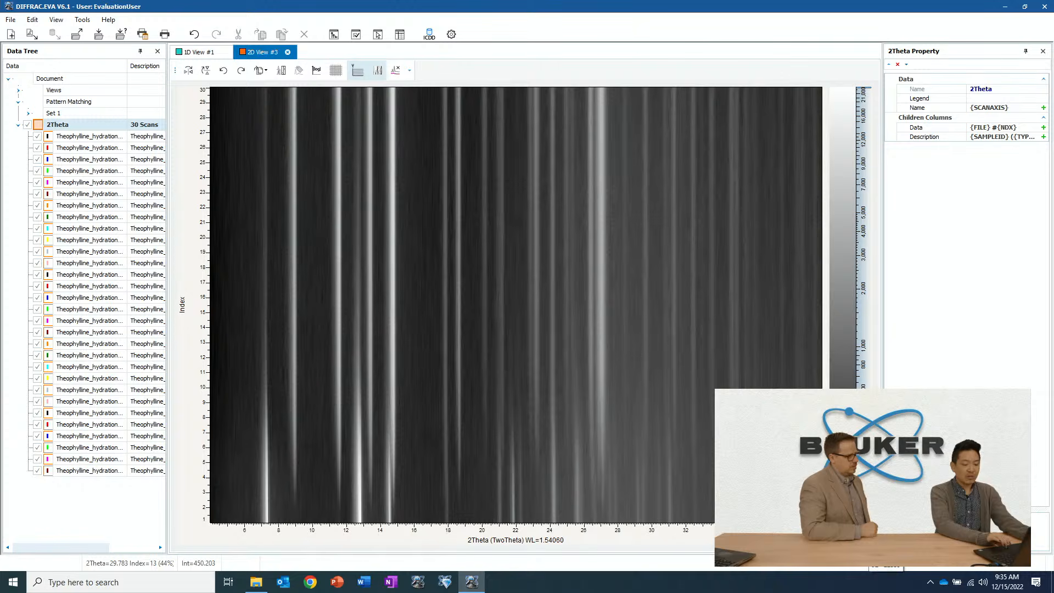
drag(864, 522, 864, 403)
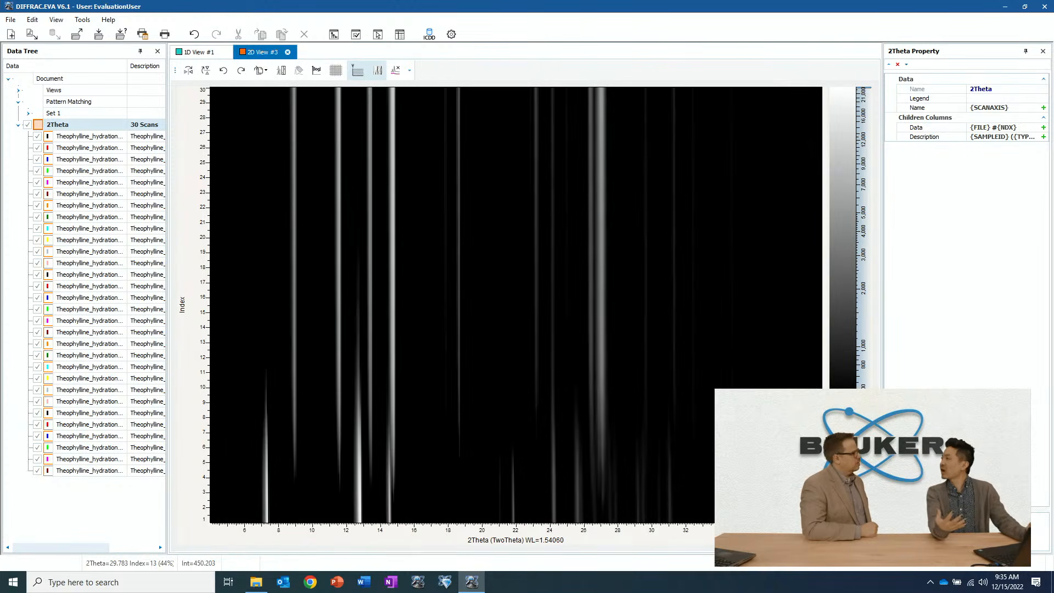
drag(861, 404, 862, 384)
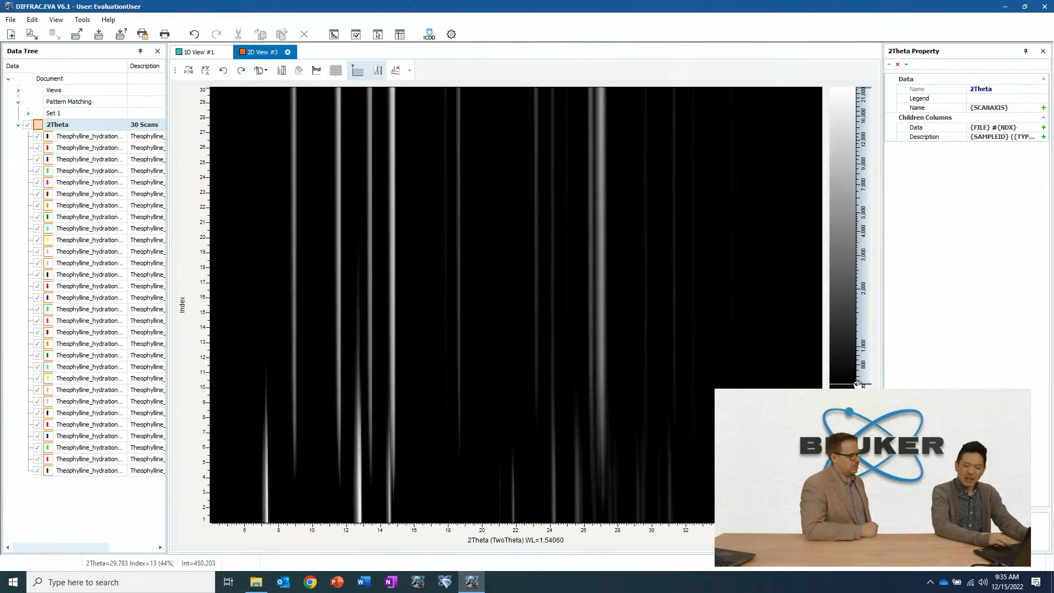
Apply The Blues color palette to the 2D view's intensity scale
right_click(845, 286)
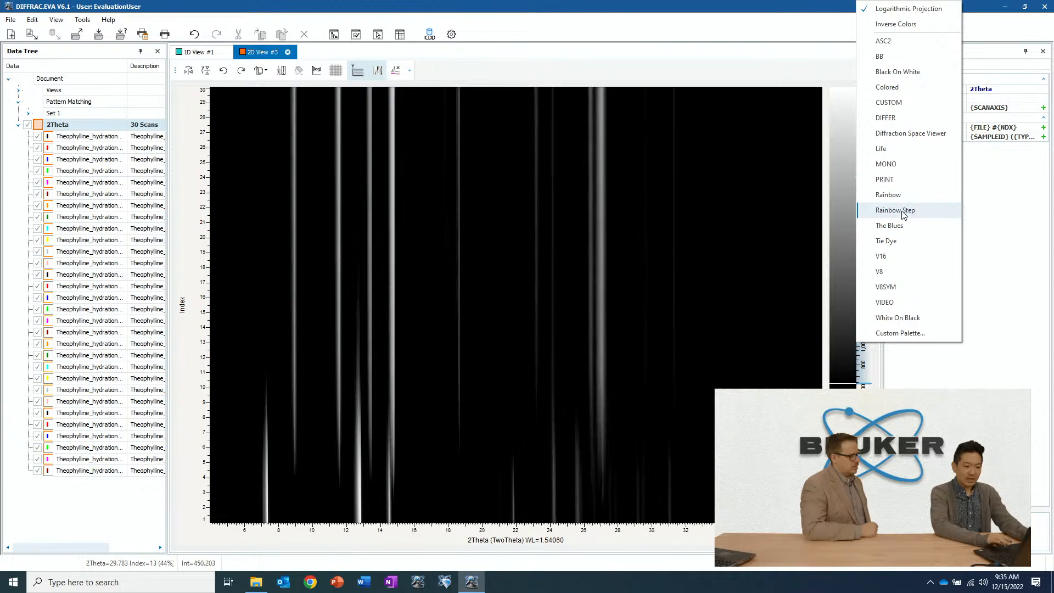
click(899, 227)
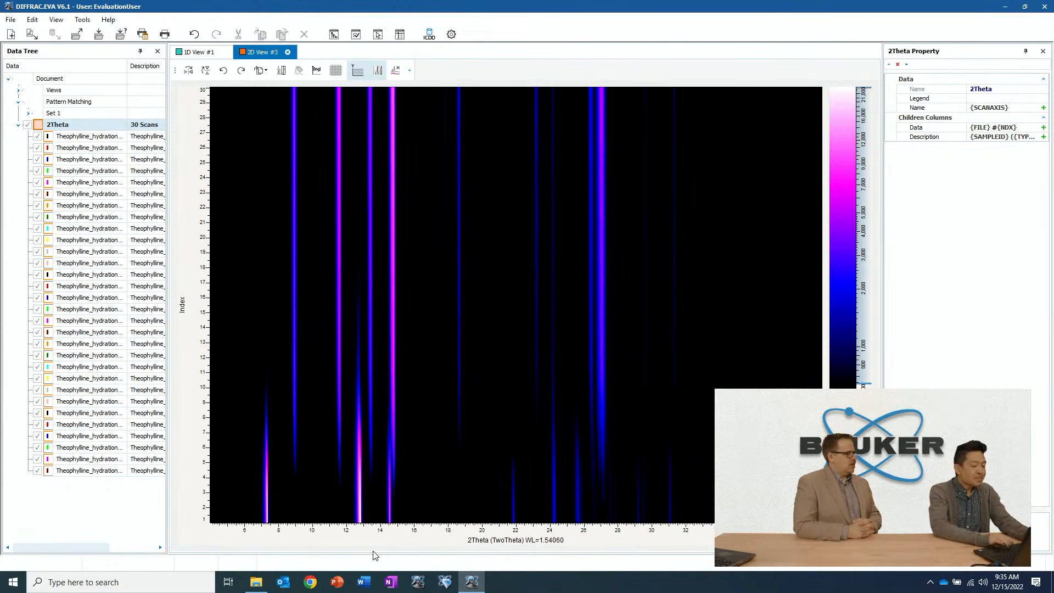
mouse_move(725, 340)
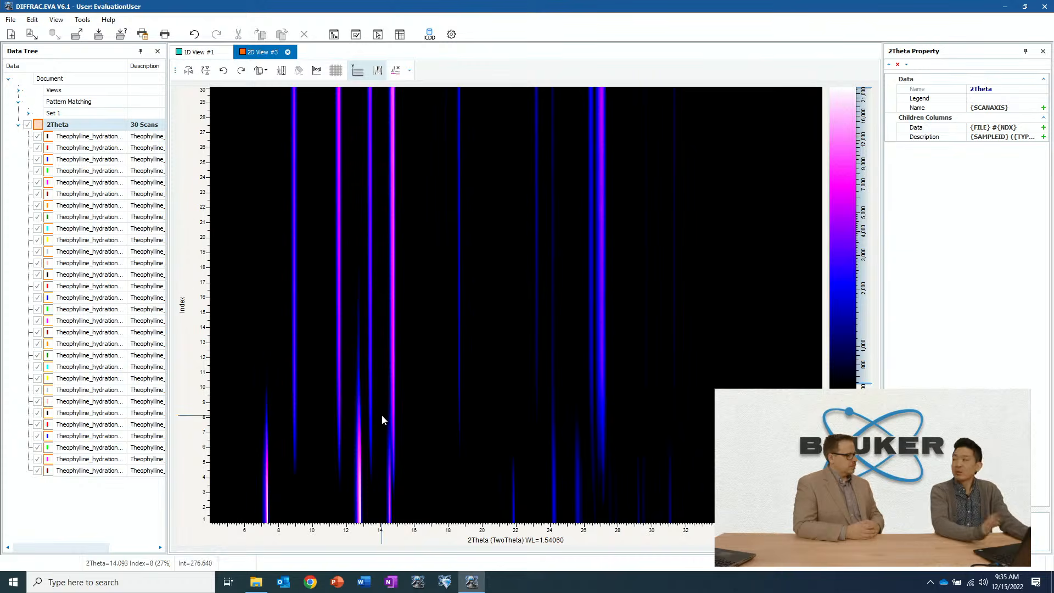
mouse_move(382, 420)
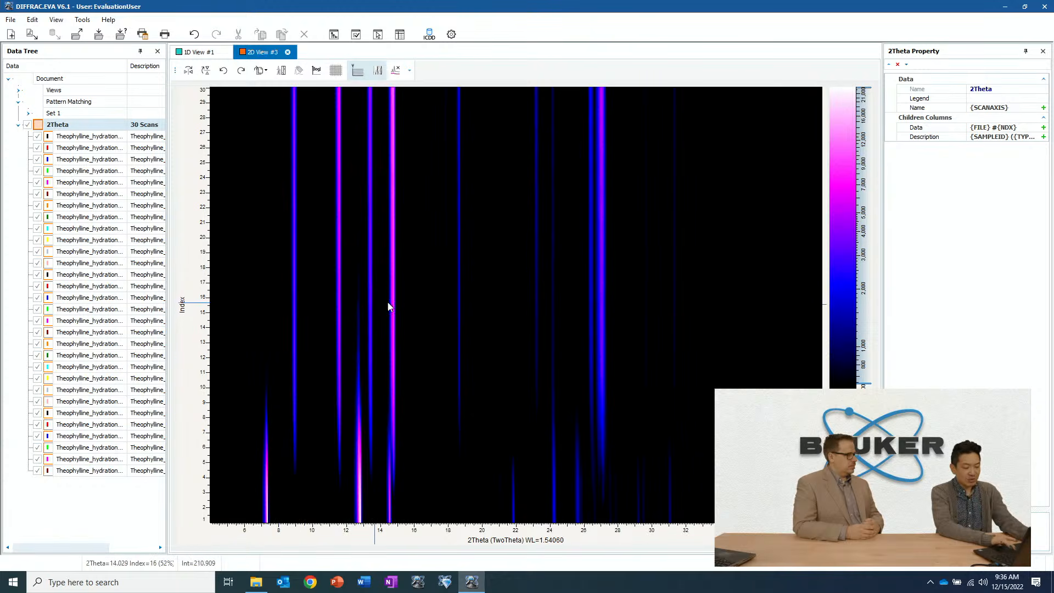
mouse_move(360, 320)
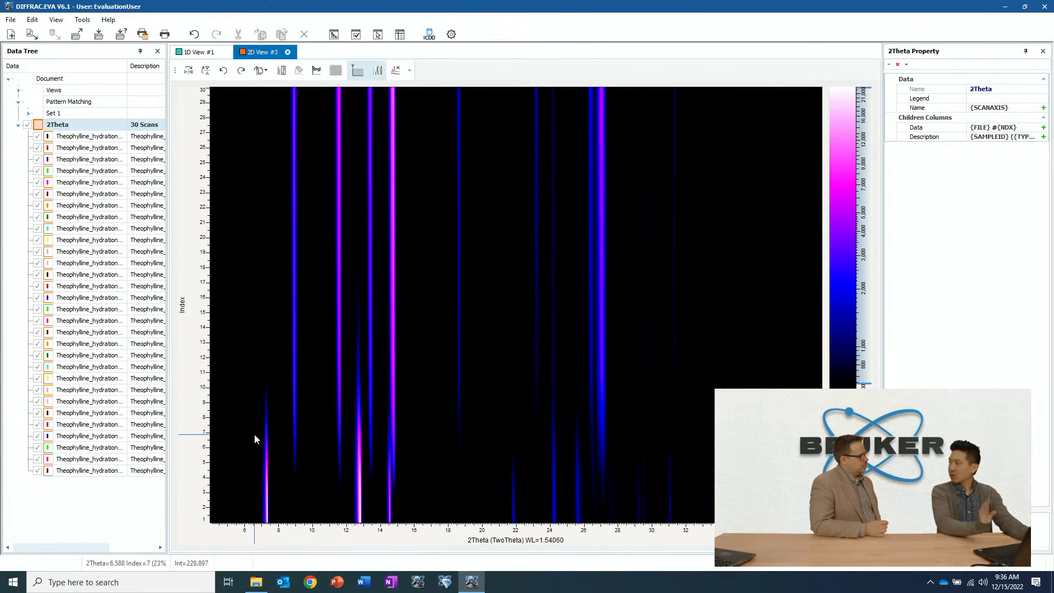
mouse_move(255, 433)
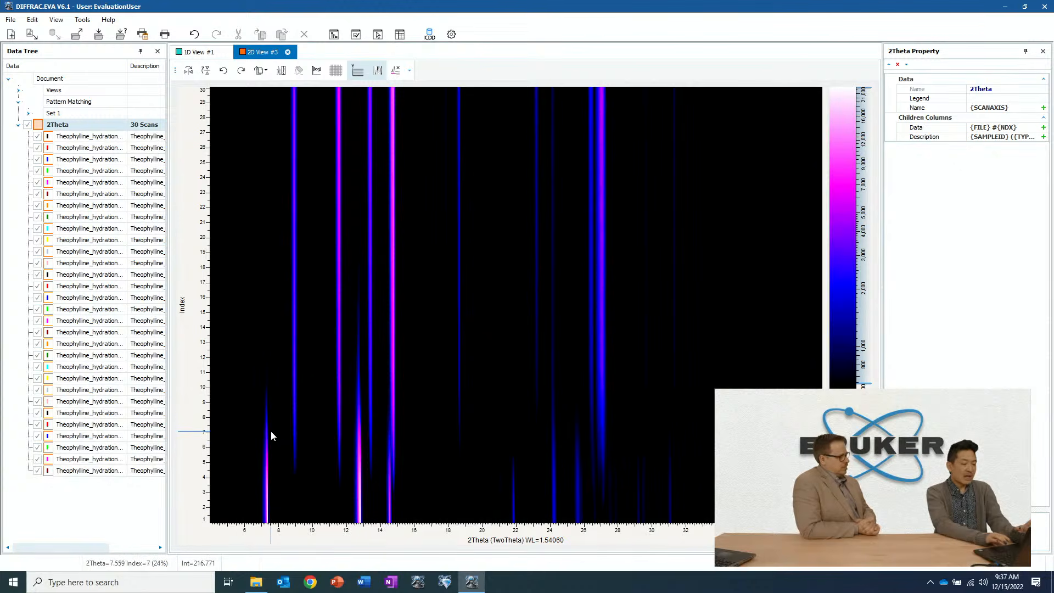
mouse_move(271, 432)
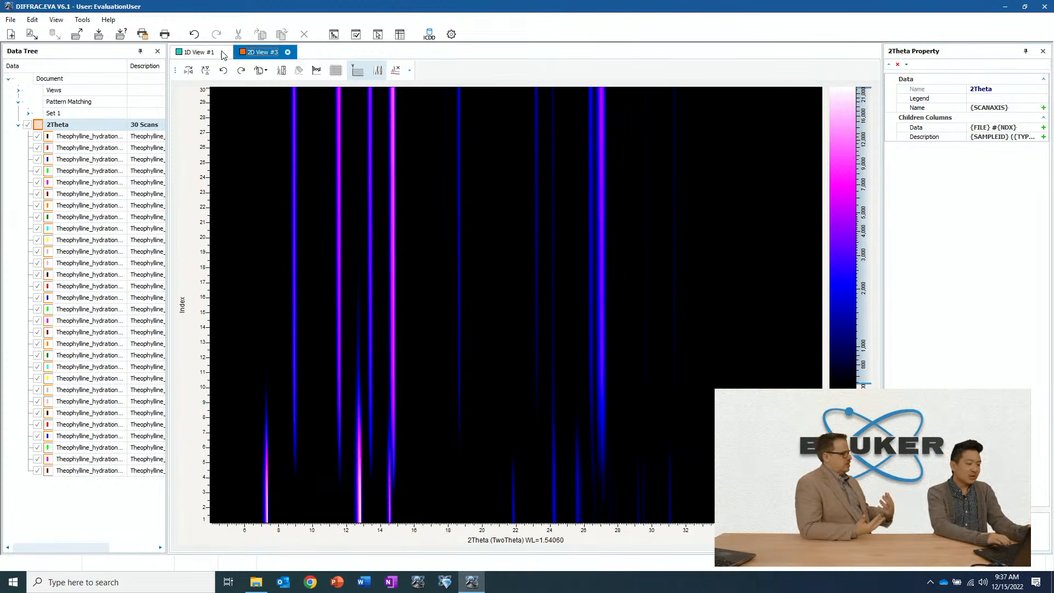
Return to 1D View #1 and run a cluster analysis on the 2Theta scans with the default options
click(203, 54)
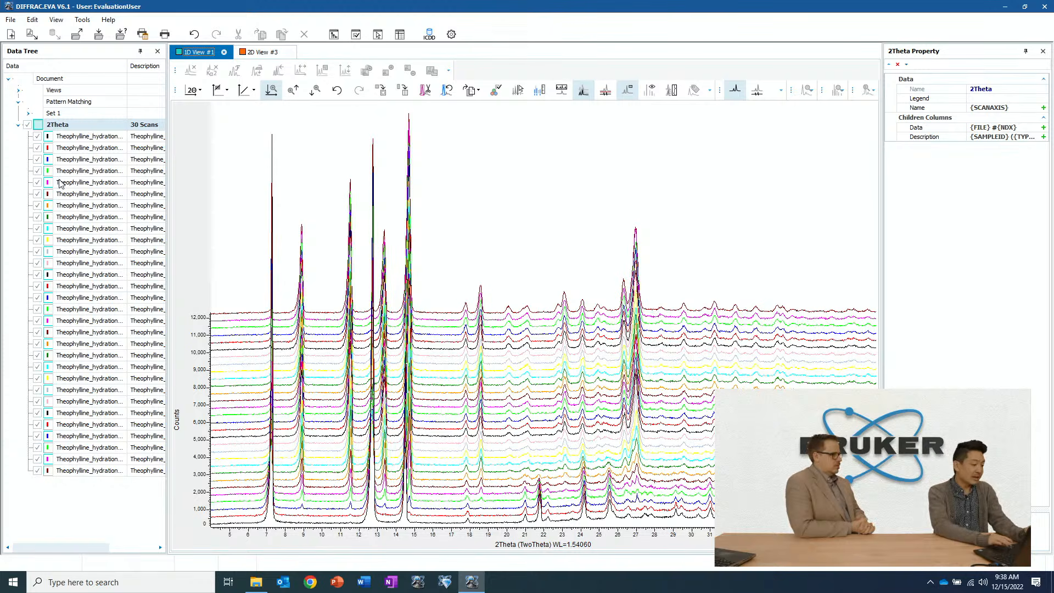
right_click(62, 127)
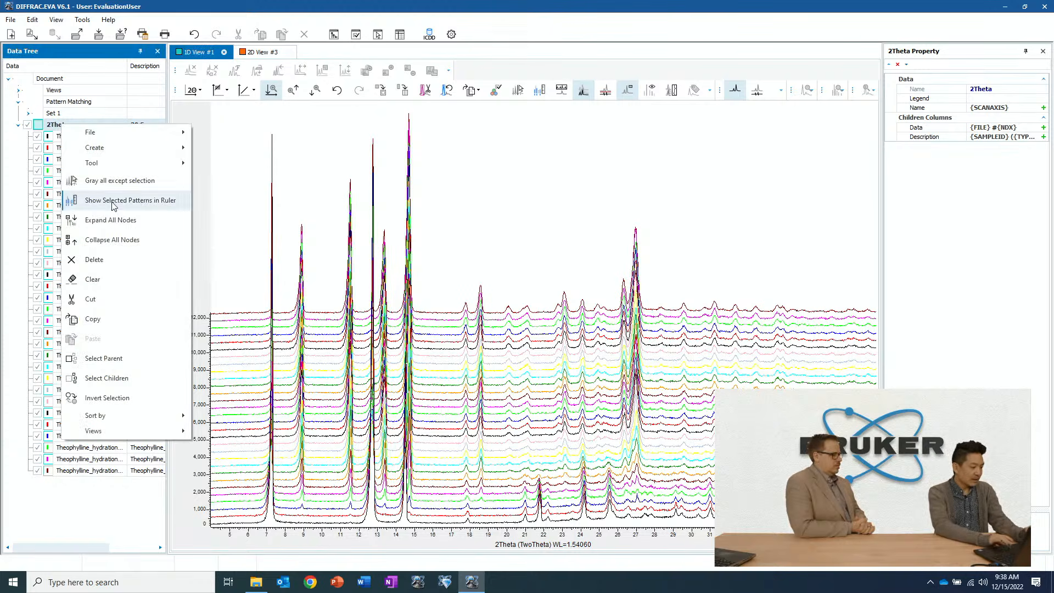
mouse_move(141, 147)
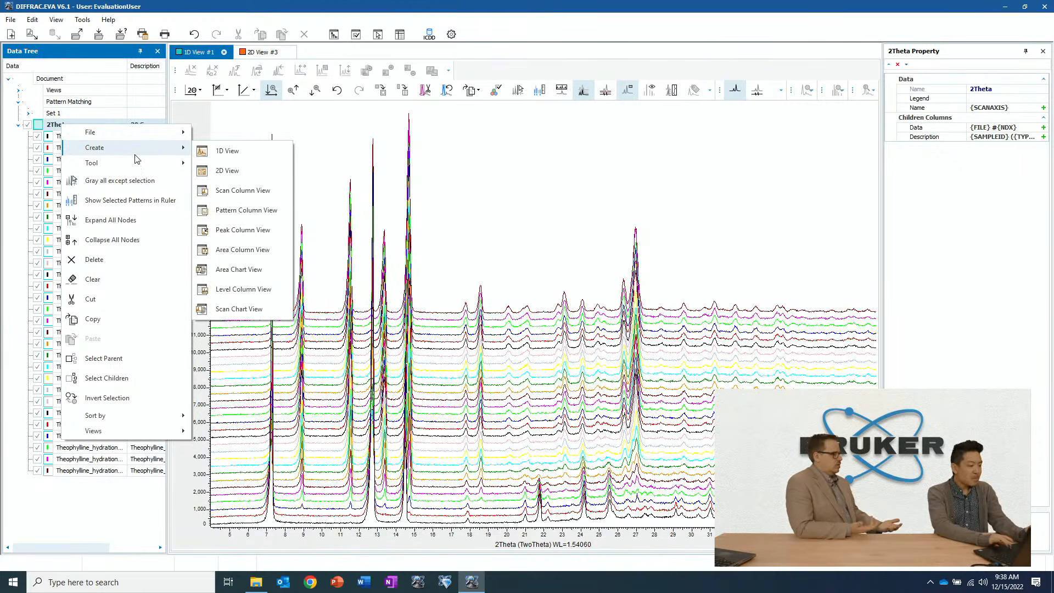
mouse_move(132, 168)
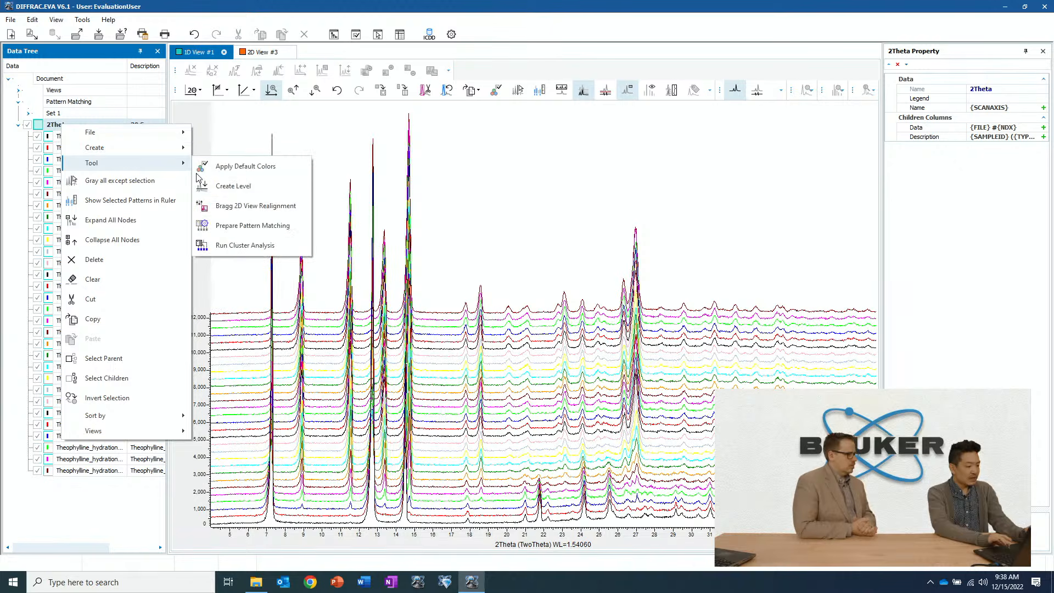
click(267, 252)
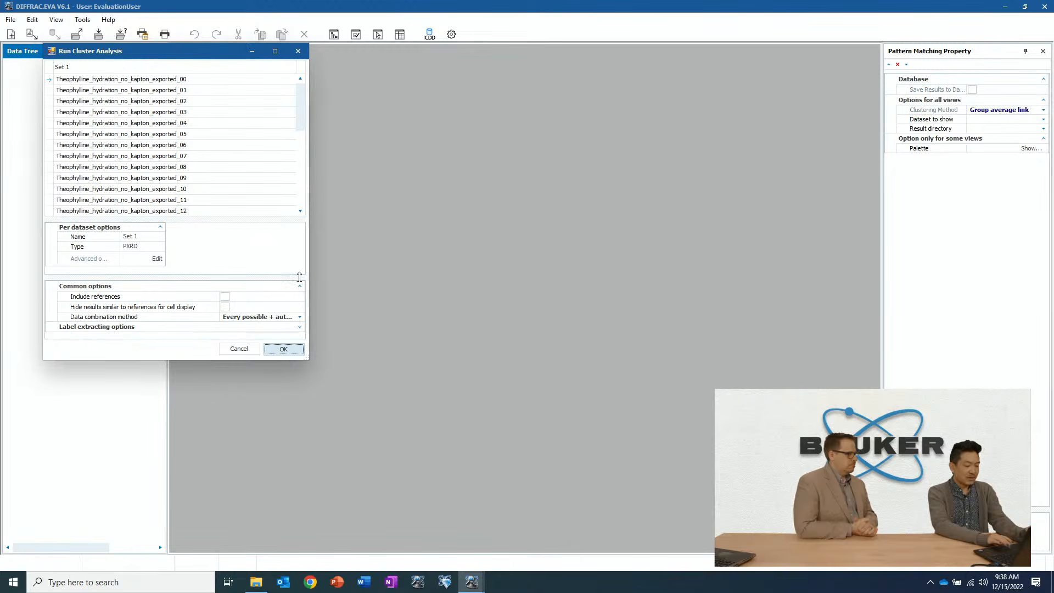
click(283, 351)
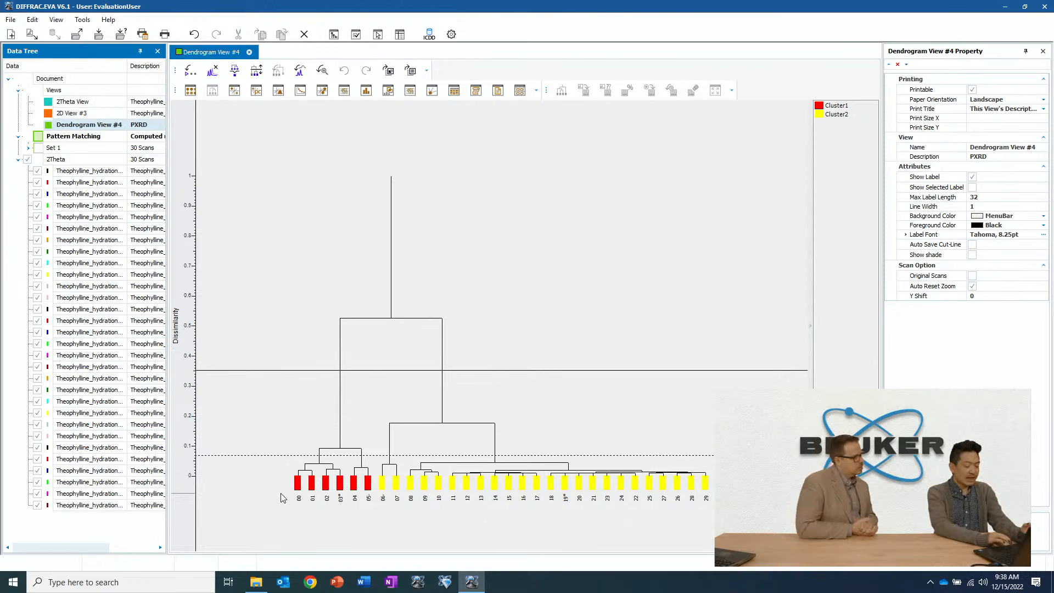
Examine the diffraction patterns of individual scans 00 to 05 in the first cluster of the dendrogram
click(303, 486)
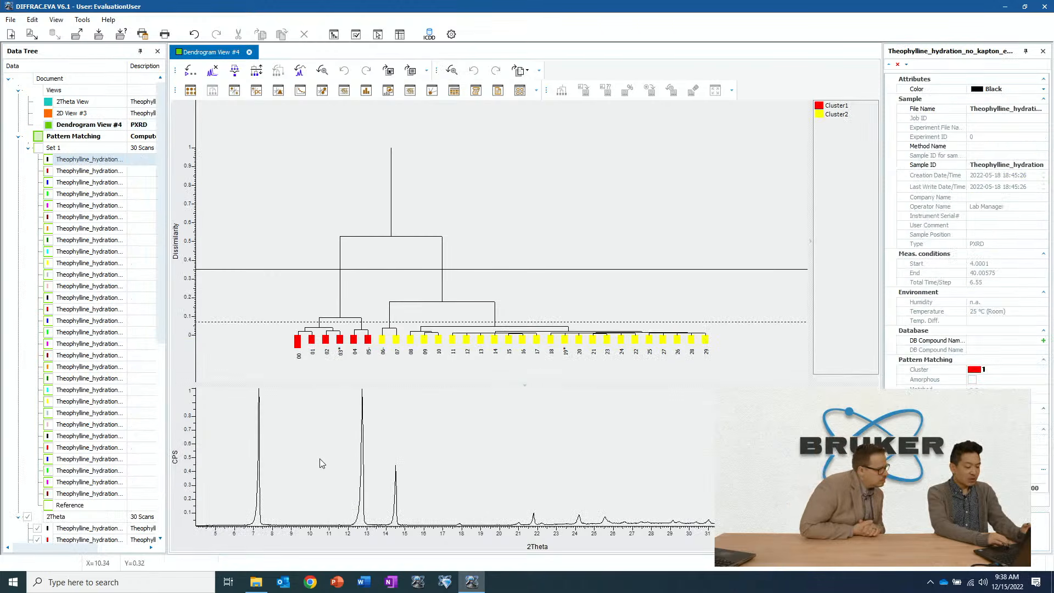
click(312, 340)
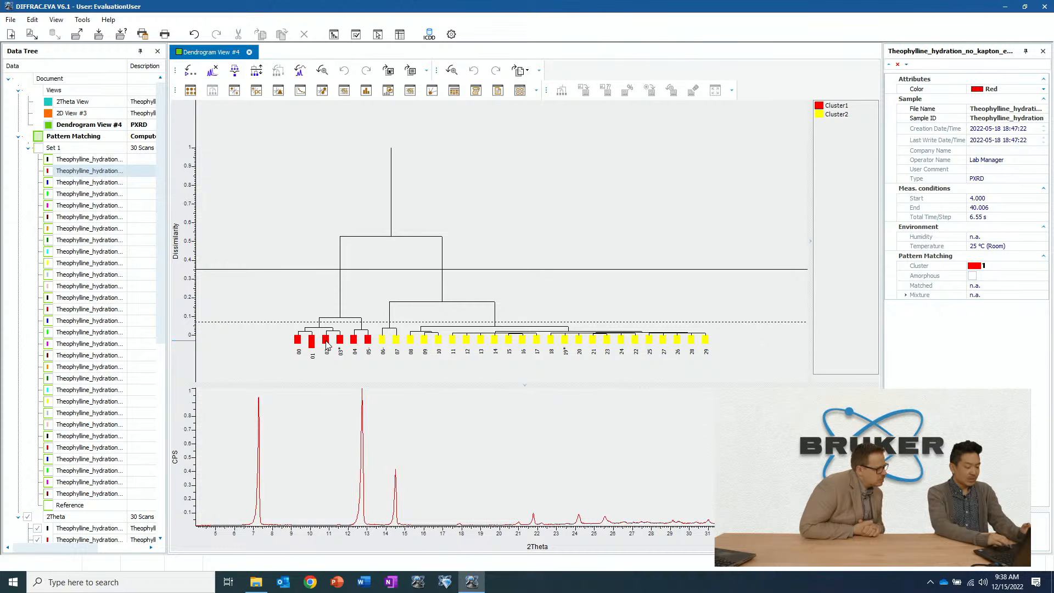
click(326, 340)
click(340, 340)
click(355, 342)
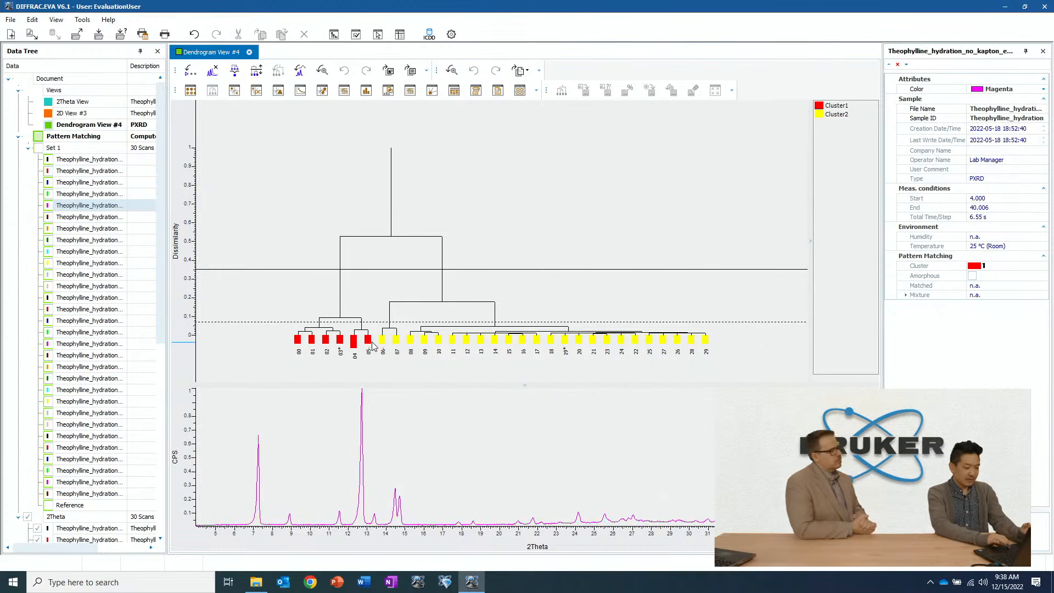
click(368, 342)
click(354, 342)
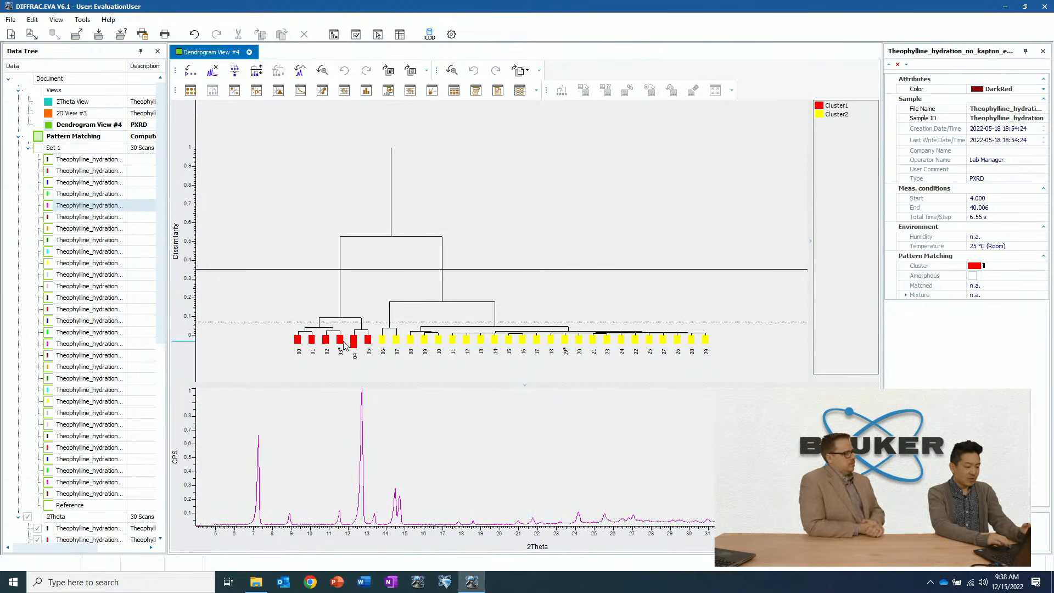
click(340, 341)
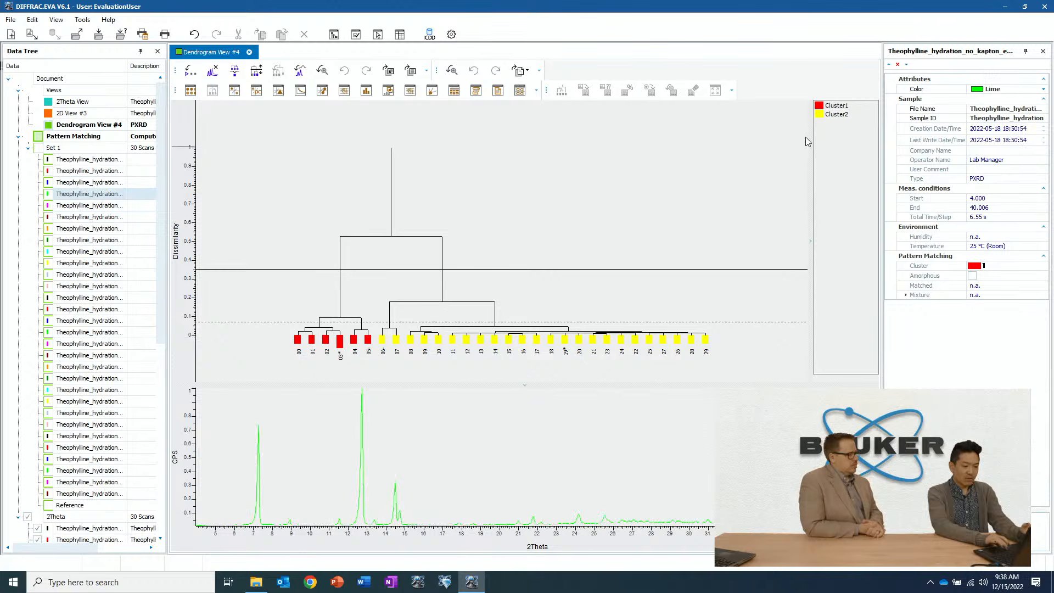
Compare the overlaid diffraction patterns of Cluster1 and Cluster2 by switching between the two clusters
click(822, 105)
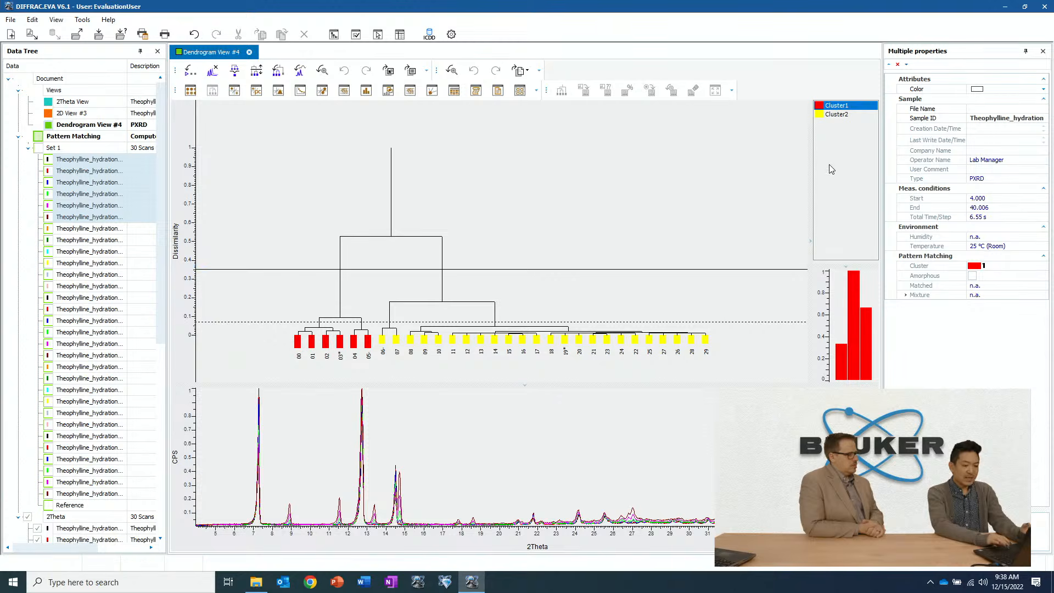
click(838, 114)
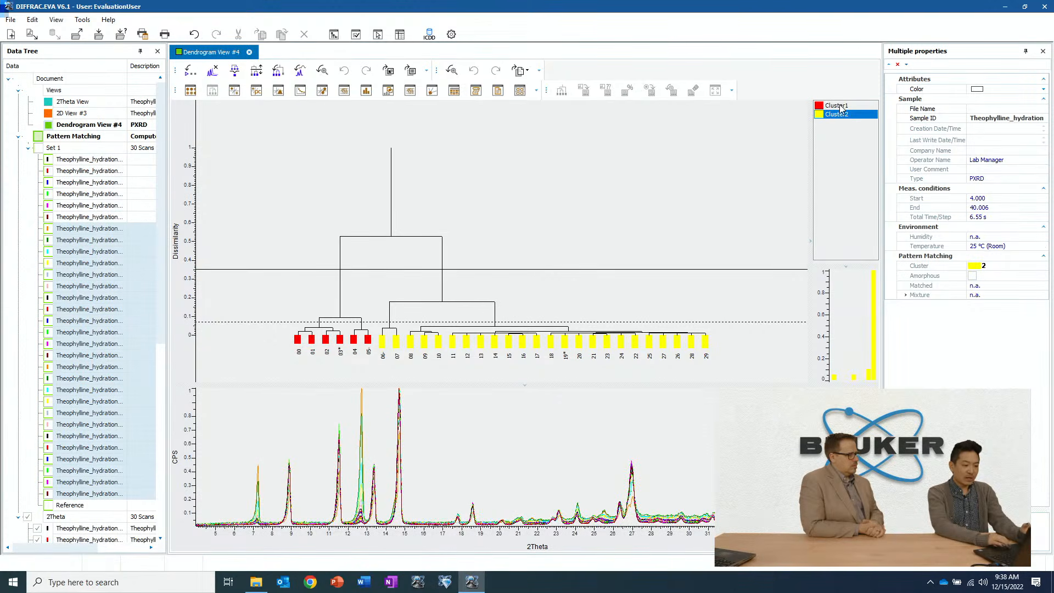
click(839, 105)
click(839, 114)
click(838, 106)
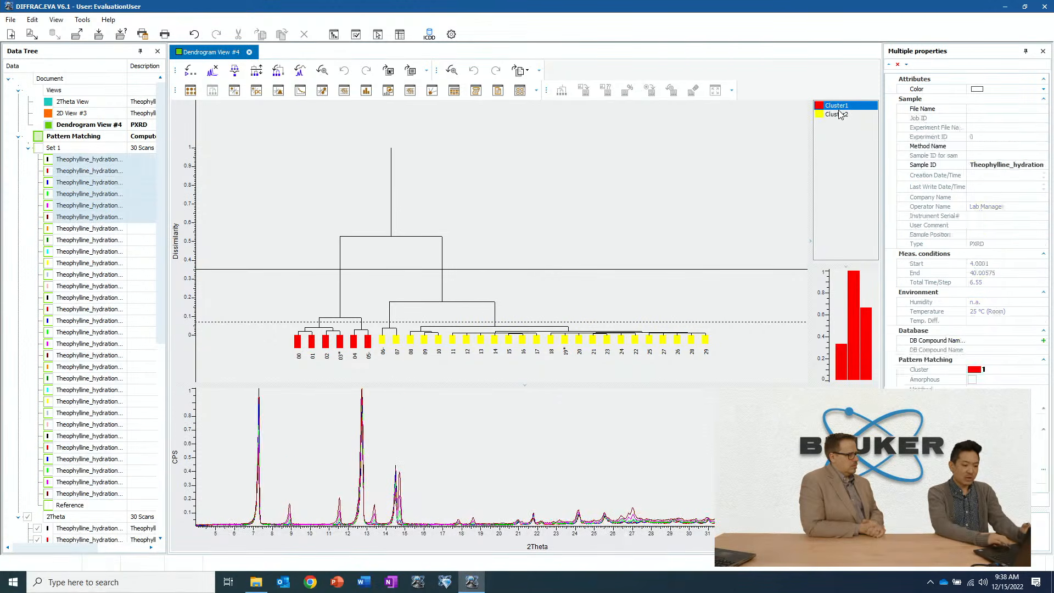
click(838, 115)
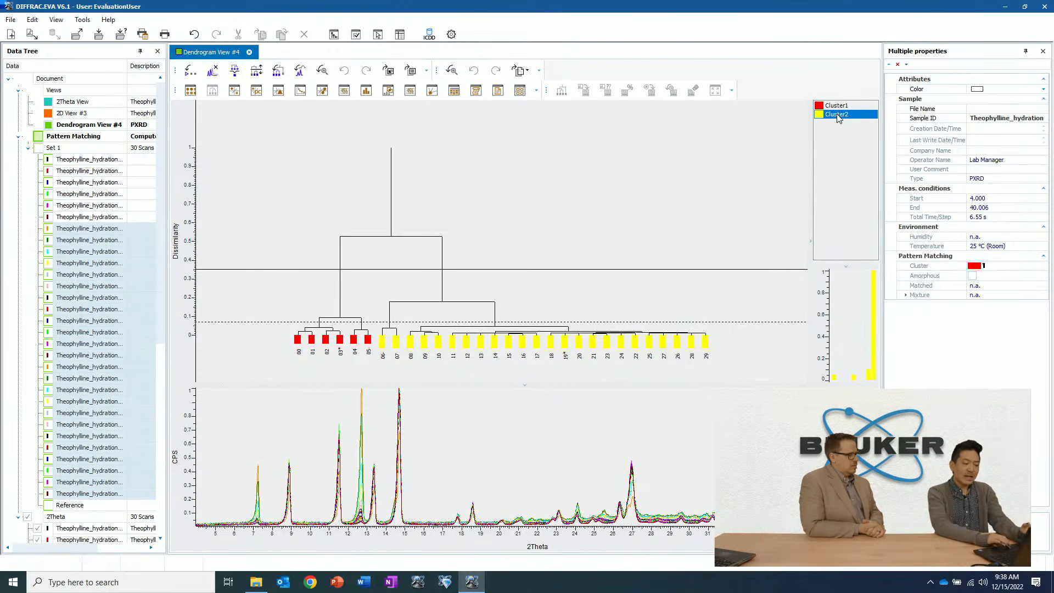
click(837, 108)
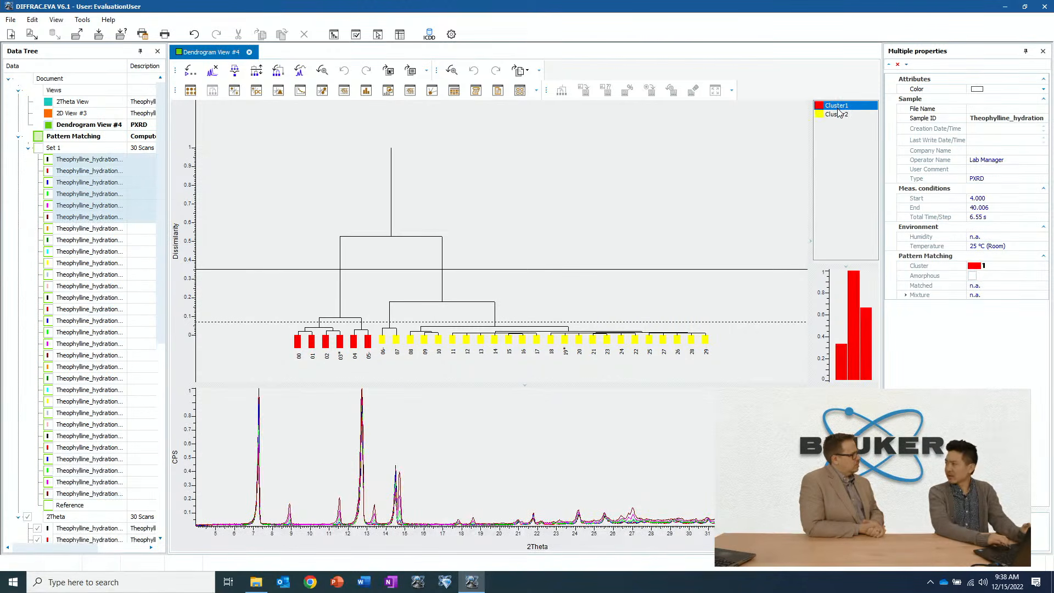
click(839, 114)
click(836, 106)
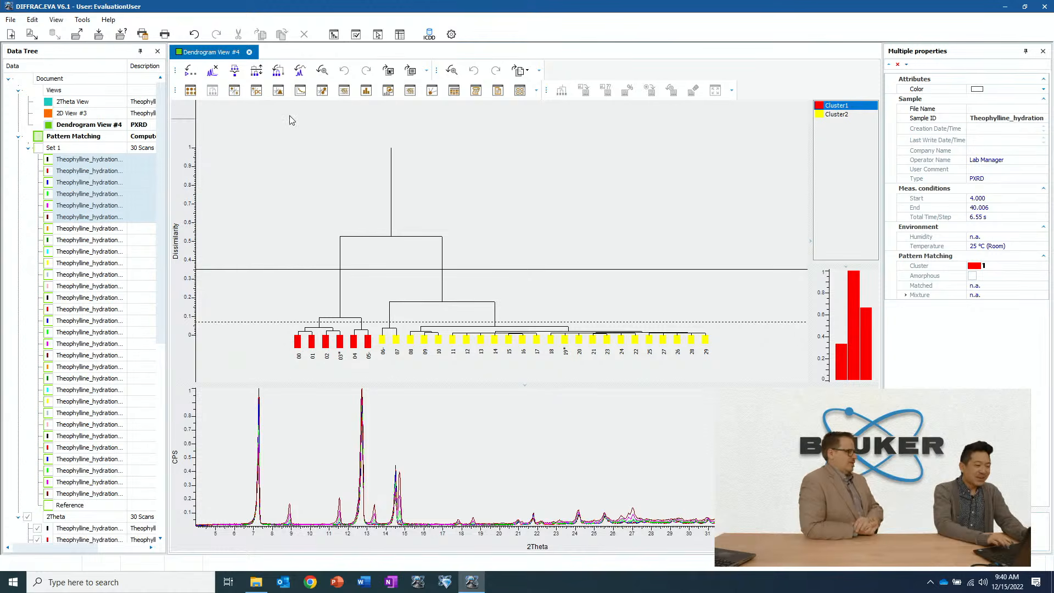
Create a 3D MMDS view of the clustered scans and rotate it to show the spheres' spread in depth
click(233, 91)
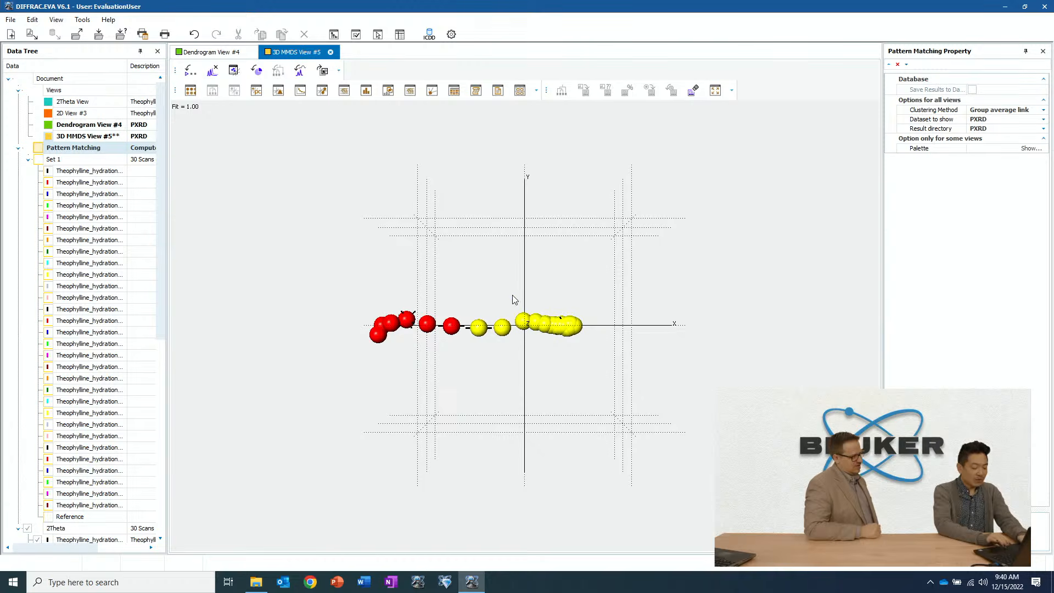
drag(353, 284, 626, 383)
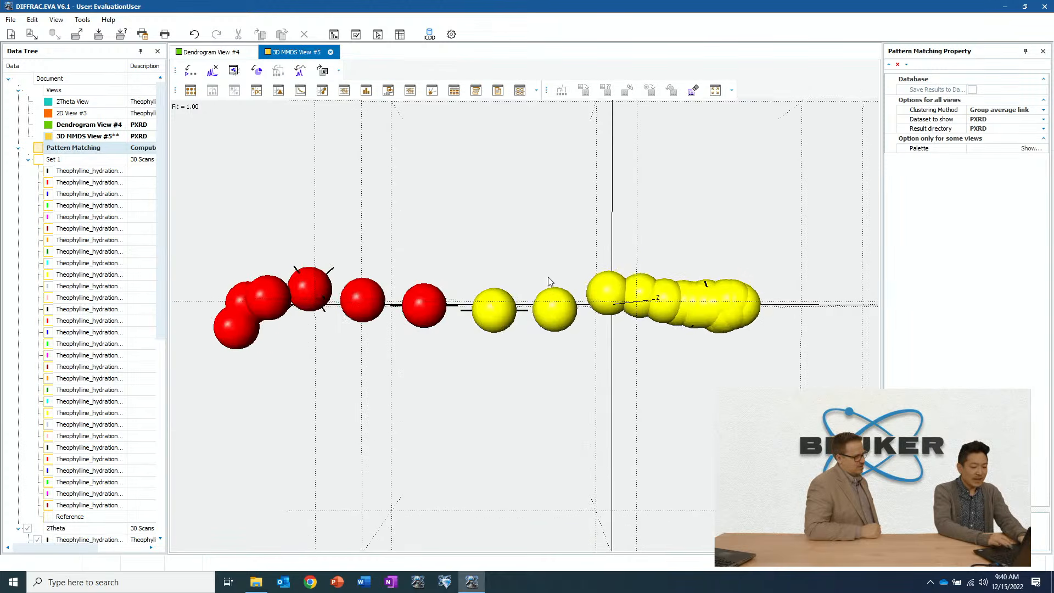
drag(525, 346, 551, 324)
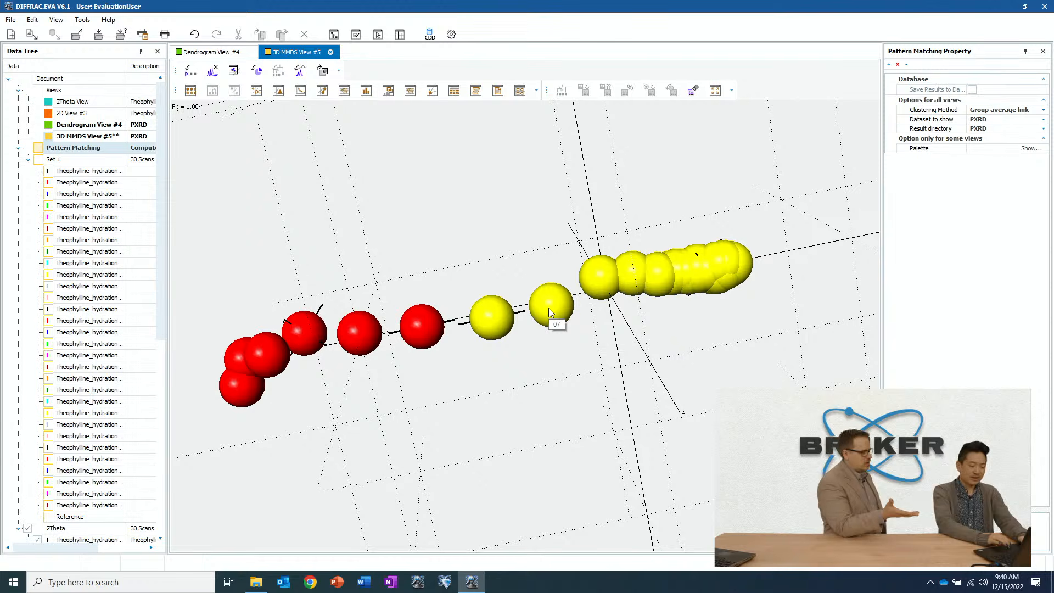
Overlay the diffraction patterns of scans 00, 01 and 02 from the 3D MMDS view and inspect their peaks up close
click(239, 388)
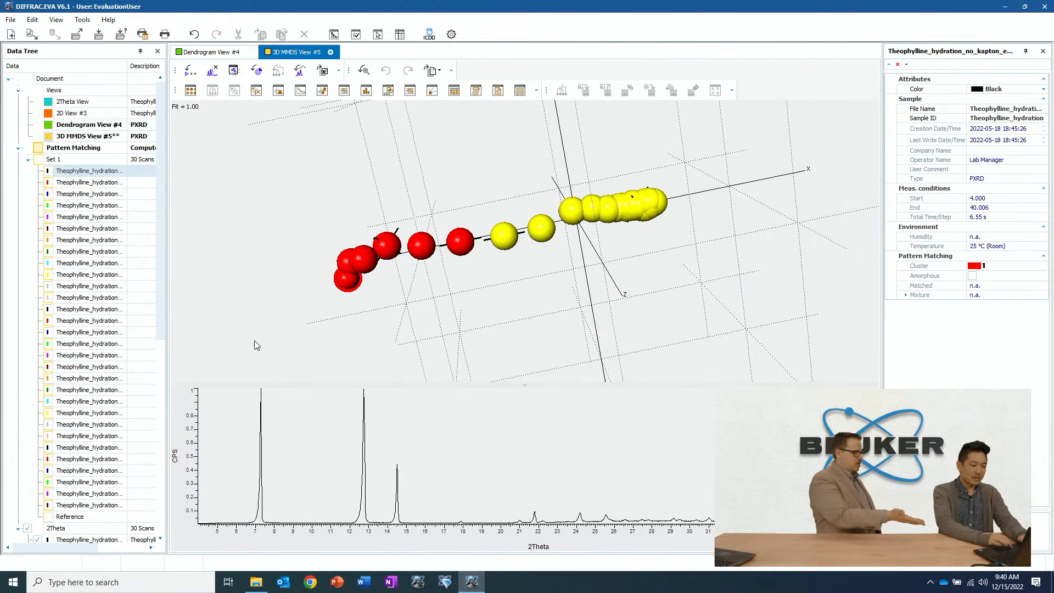
ctrl+click(343, 265)
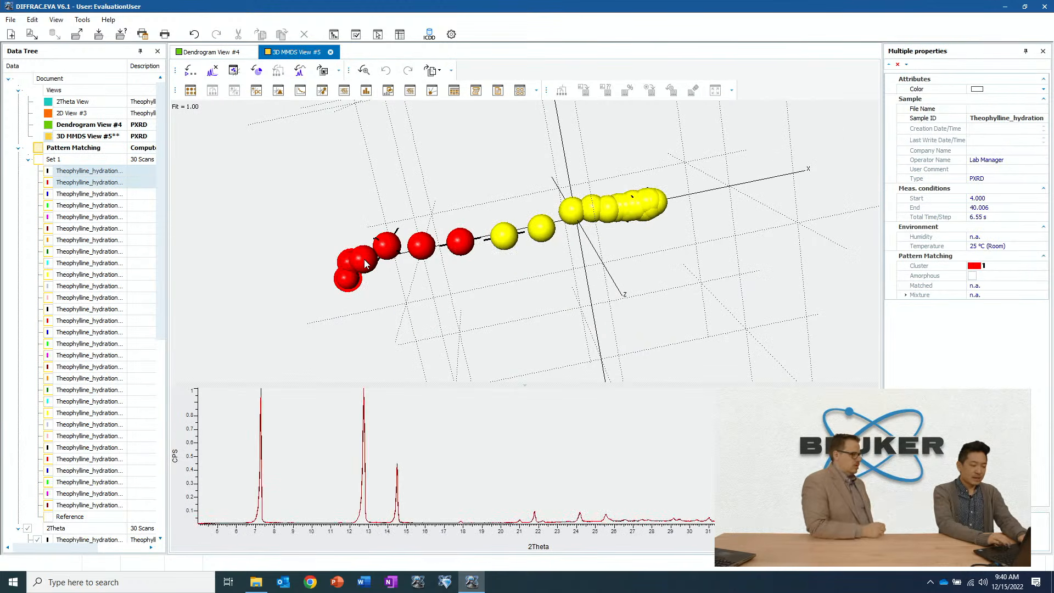
ctrl+click(364, 259)
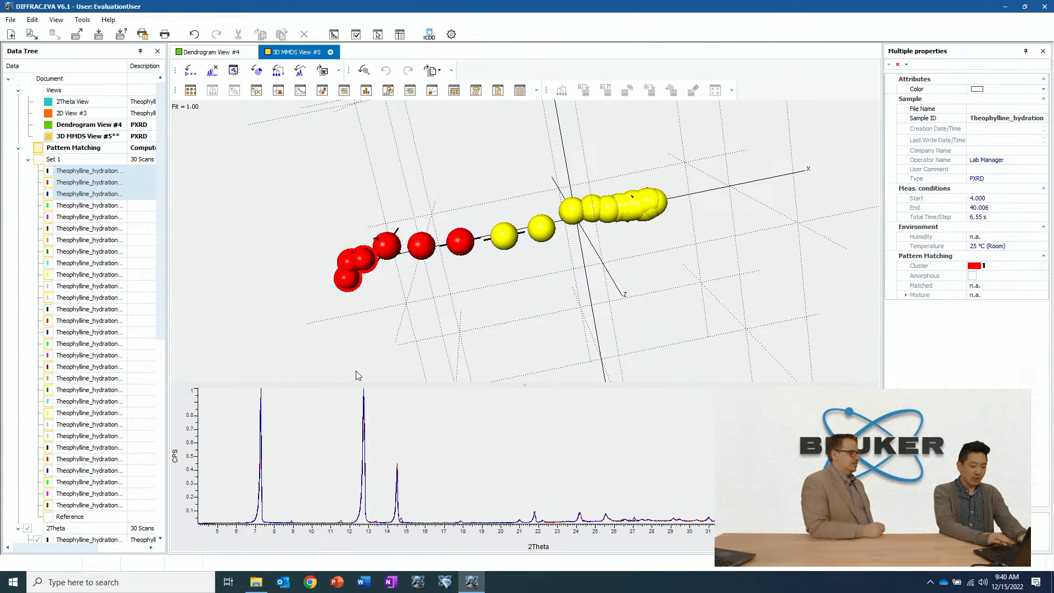
drag(381, 447, 670, 523)
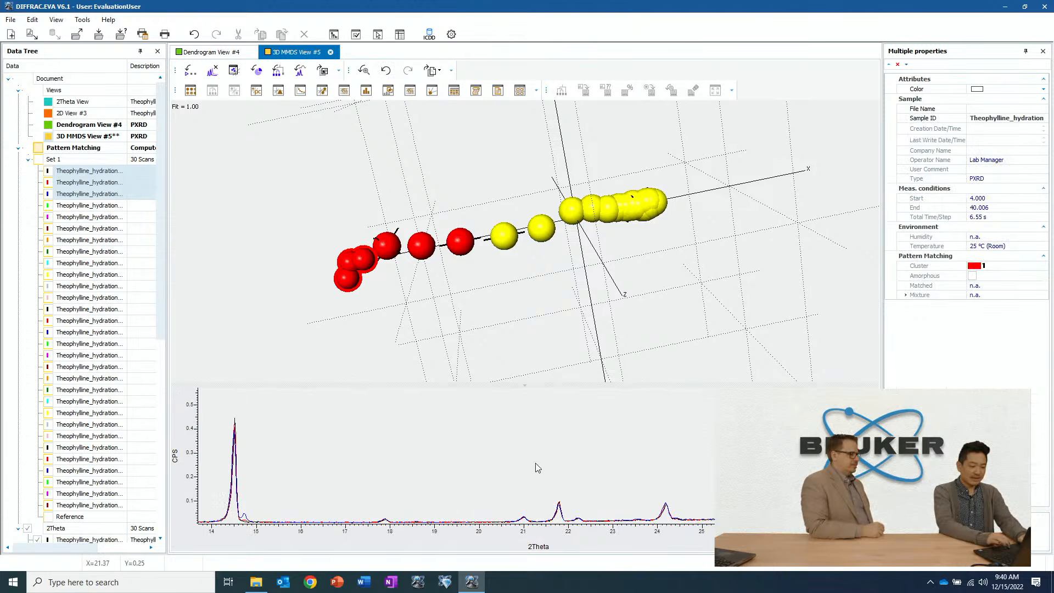
drag(516, 454, 718, 524)
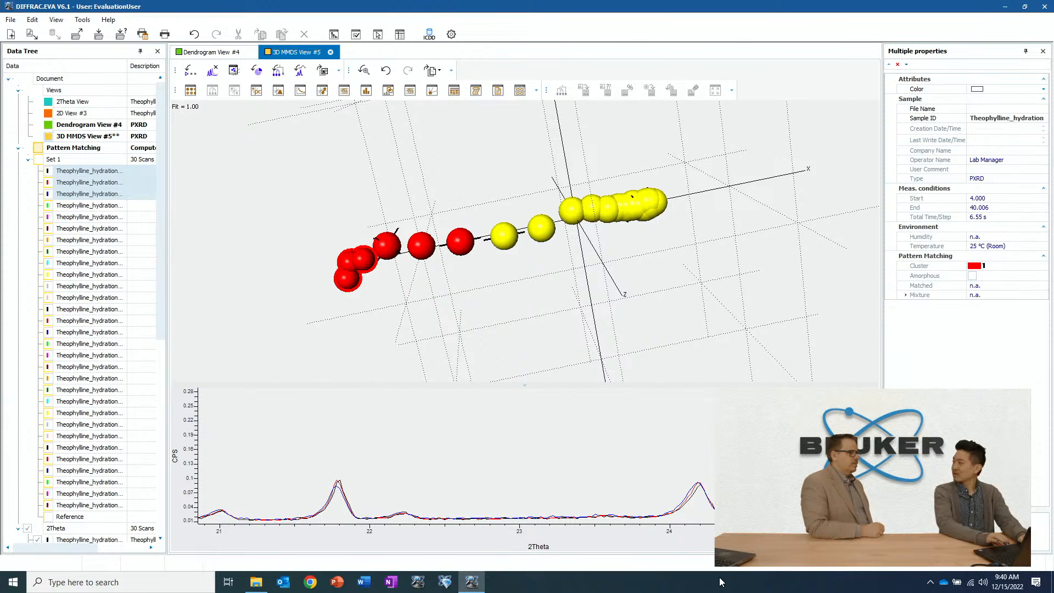
drag(615, 495, 576, 464)
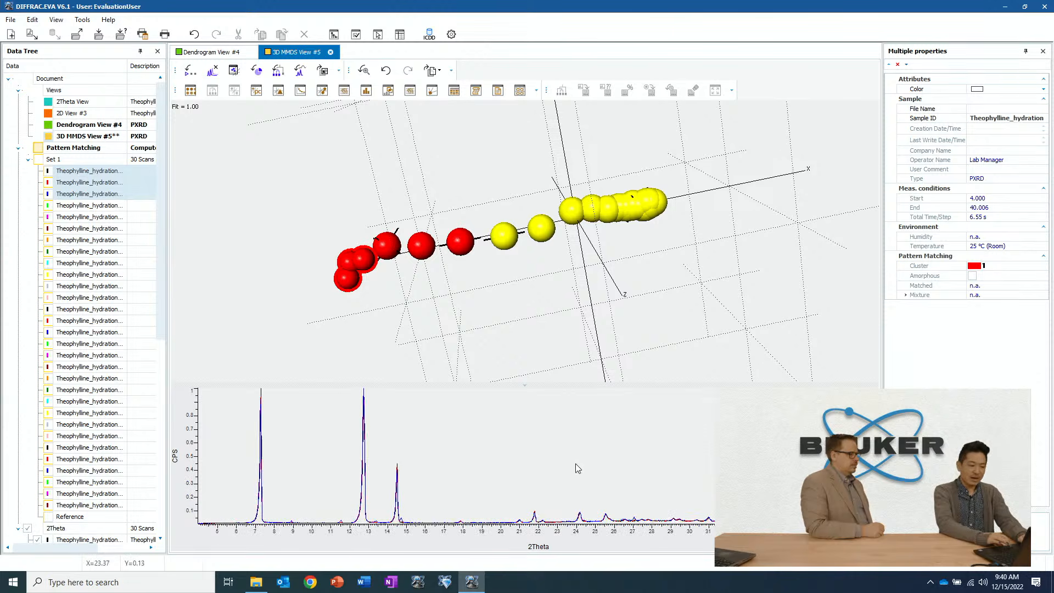
Compare the diffraction pattern of scan 05 with scan 00 and with the adjacent Cluster2 scan 06
click(462, 244)
ctrl+click(342, 285)
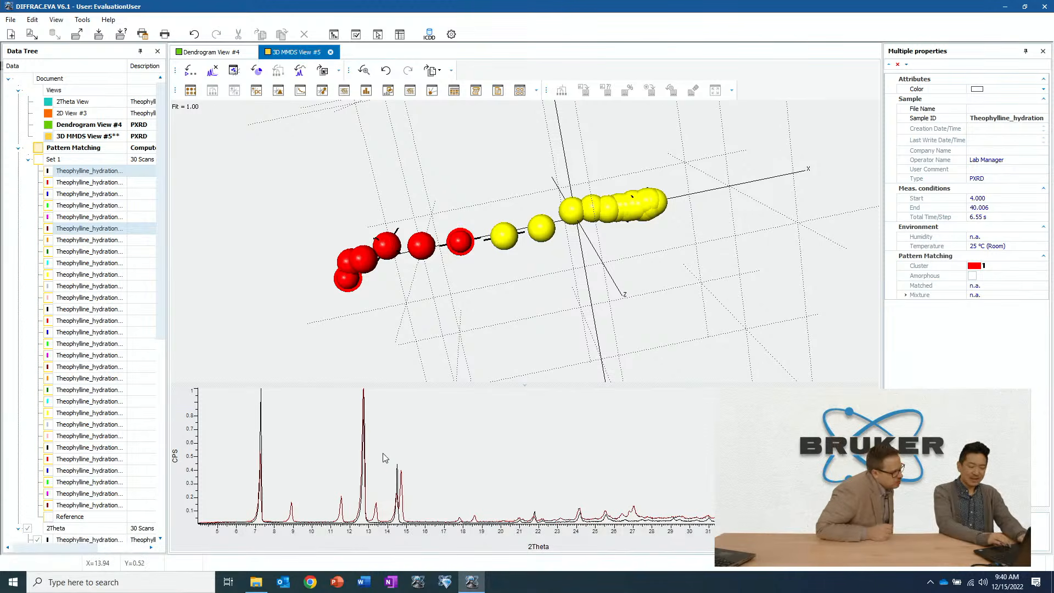
drag(338, 443, 485, 512)
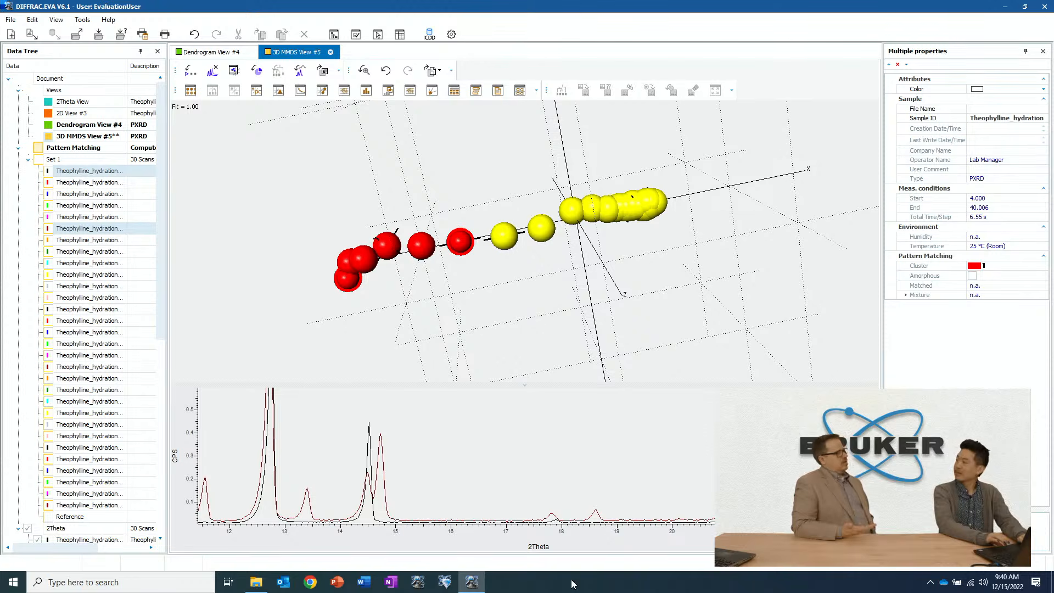
click(462, 250)
ctrl+click(505, 244)
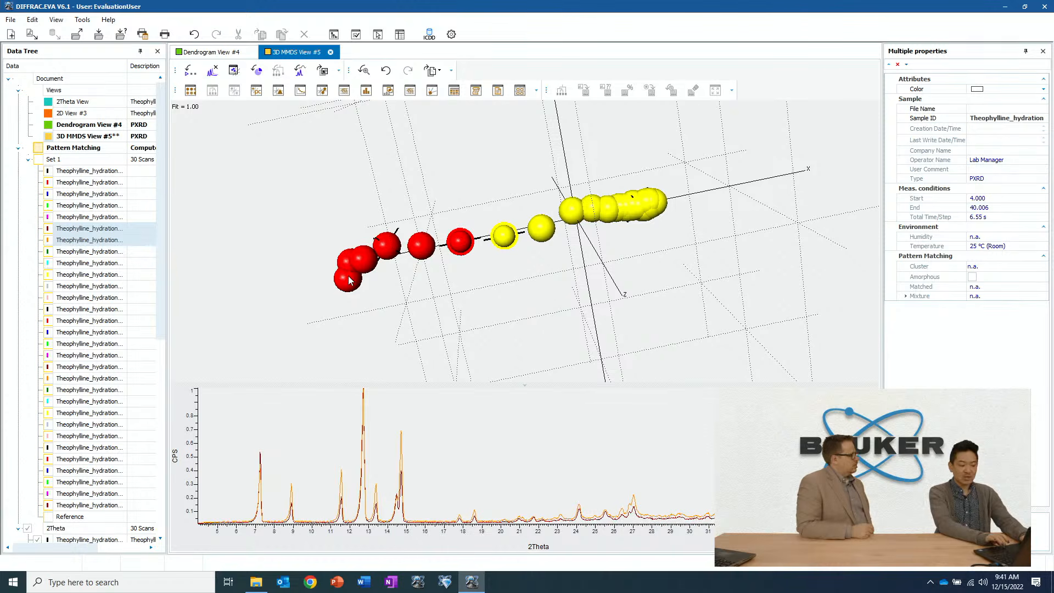
mouse_move(348, 279)
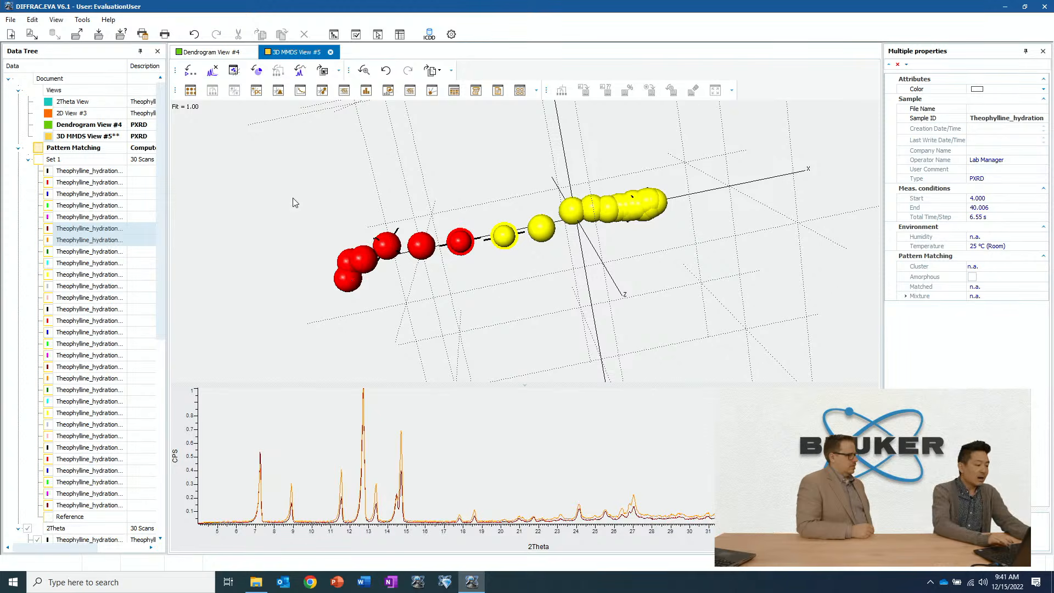
Import Theophylline_anhydrous_no_kapton_REFERENCE_exported and Theophylline_hydrate_no_kapton_REFERENCE_exported as references for Set 1, clearing the existing pattern matching results
right_click(92, 161)
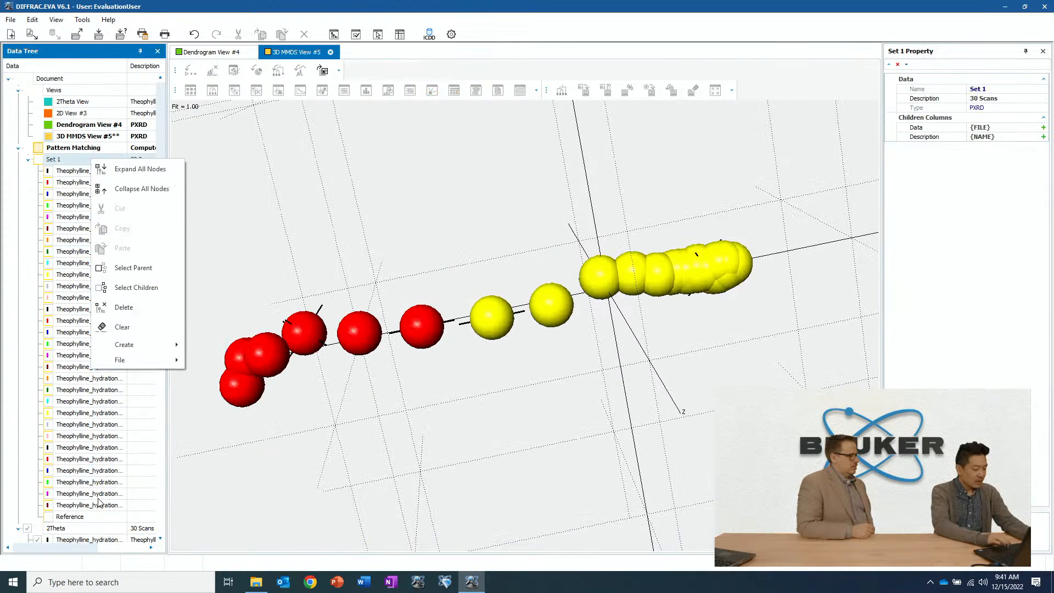
click(79, 520)
right_click(79, 520)
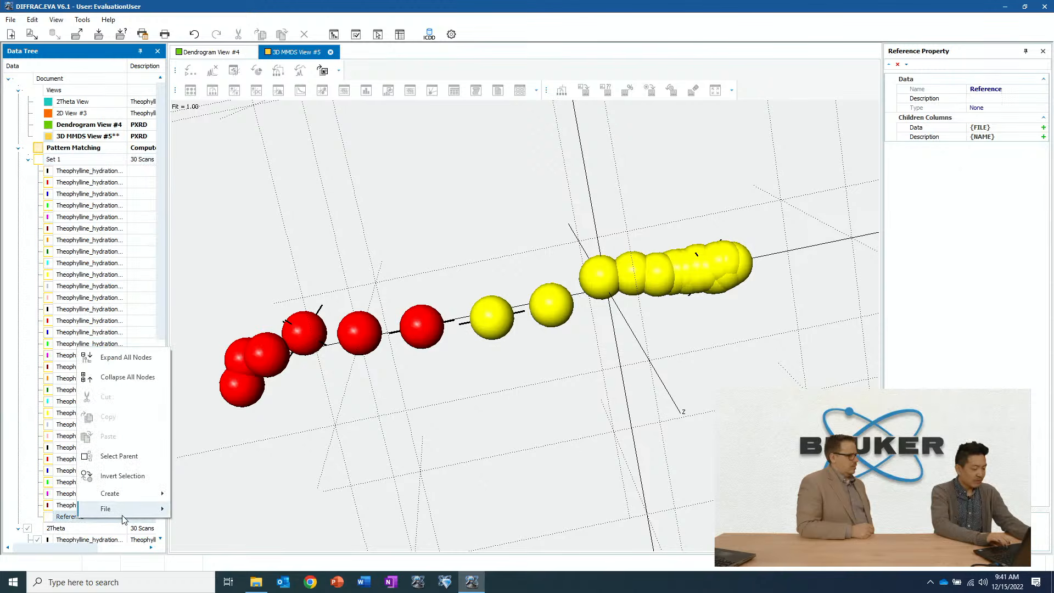
mouse_move(131, 519)
click(230, 512)
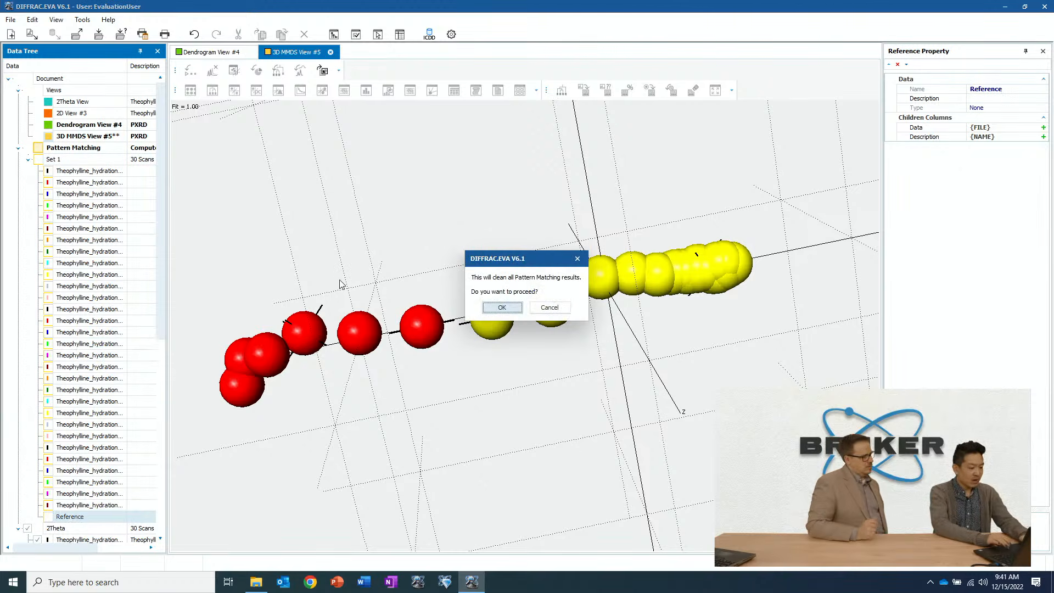
click(518, 311)
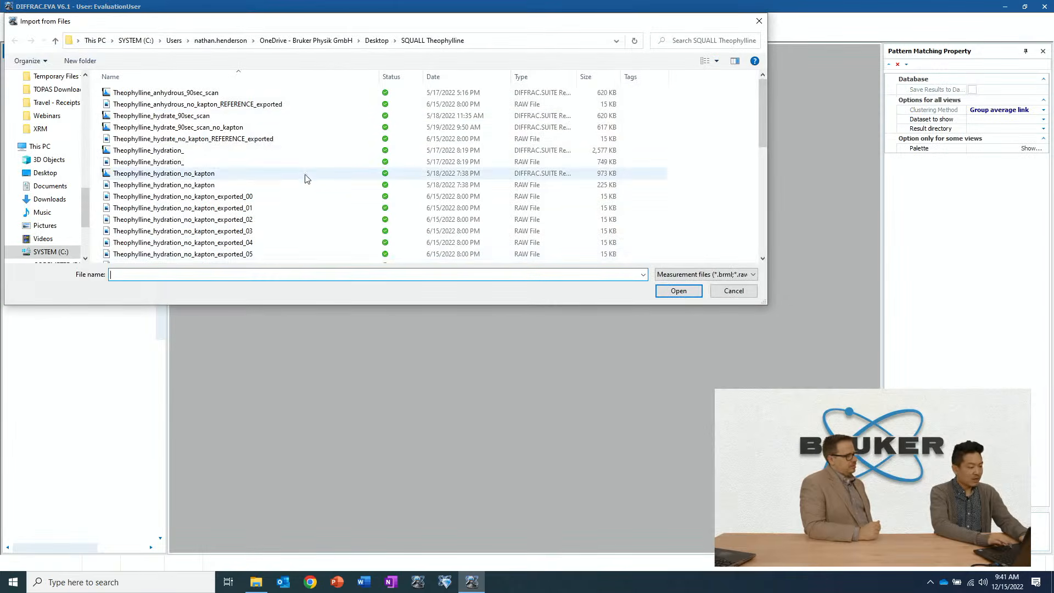
click(248, 104)
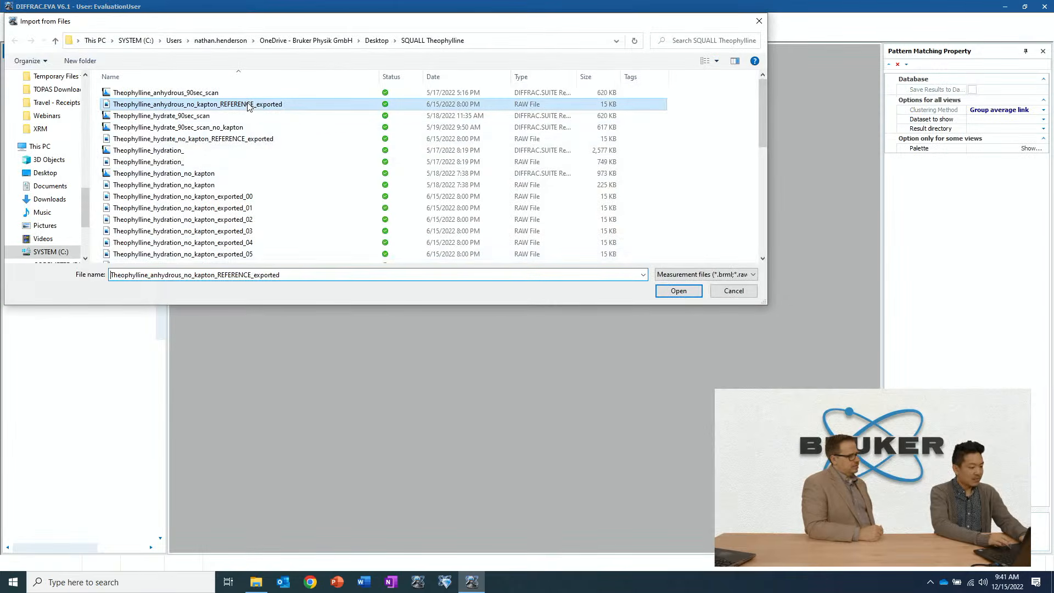
ctrl+click(250, 139)
click(680, 290)
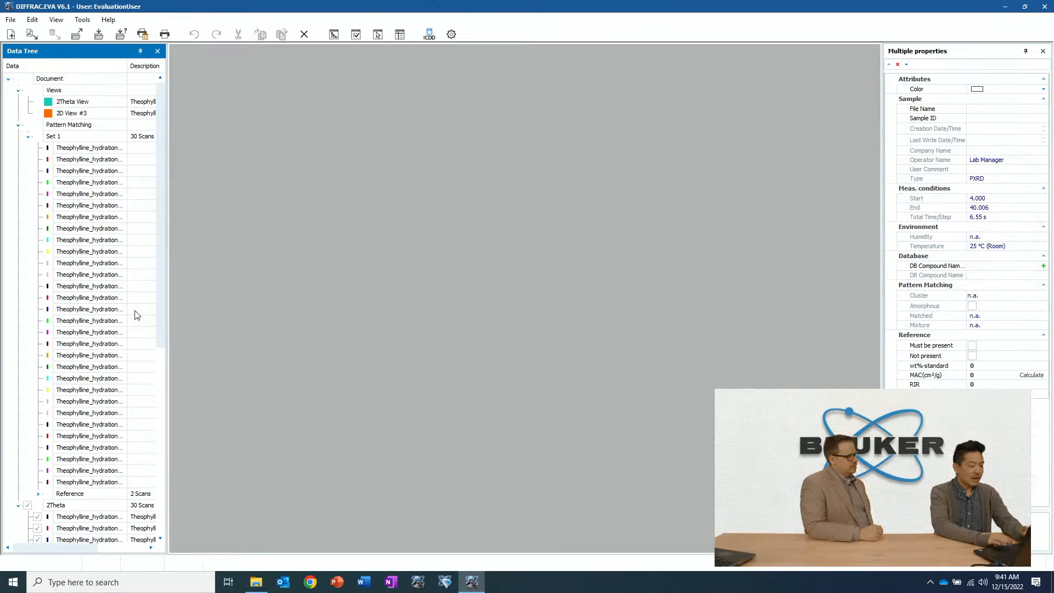
Rerun the cluster analysis on Set 1 and its references with the default options
right_click(59, 138)
mouse_move(115, 344)
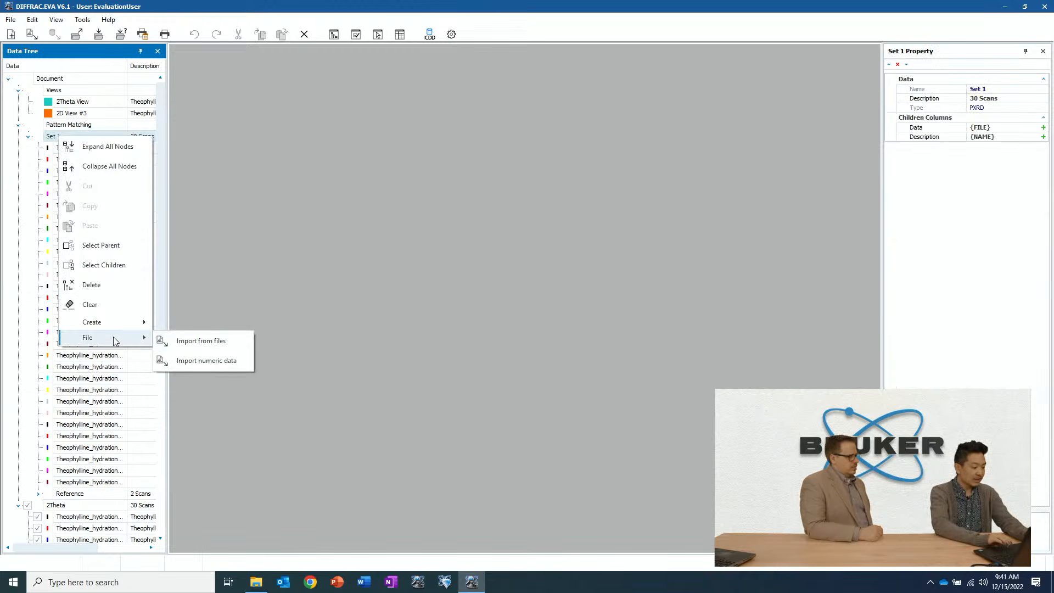
right_click(78, 129)
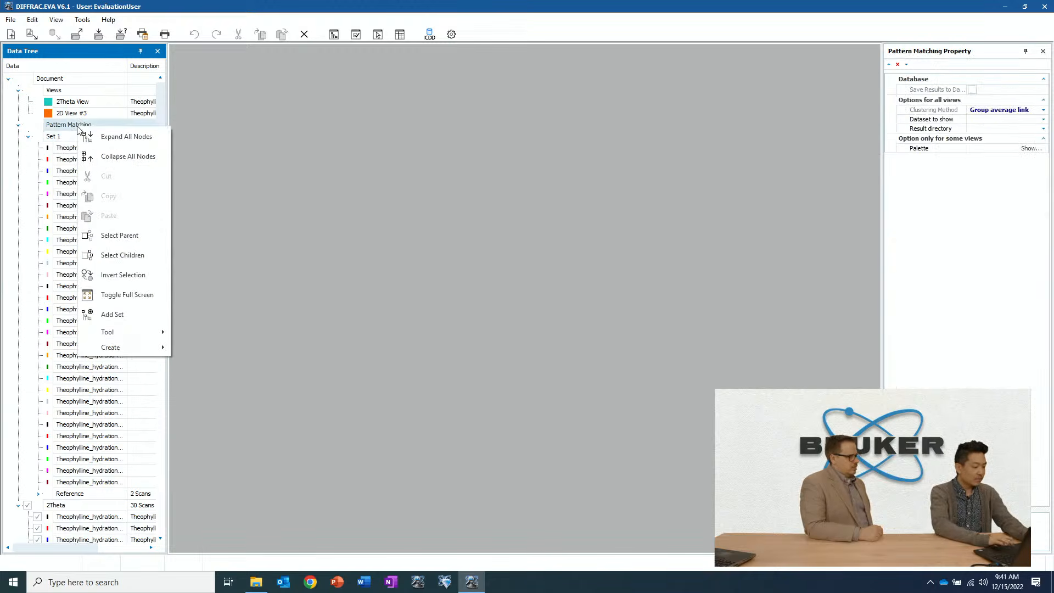
mouse_move(124, 339)
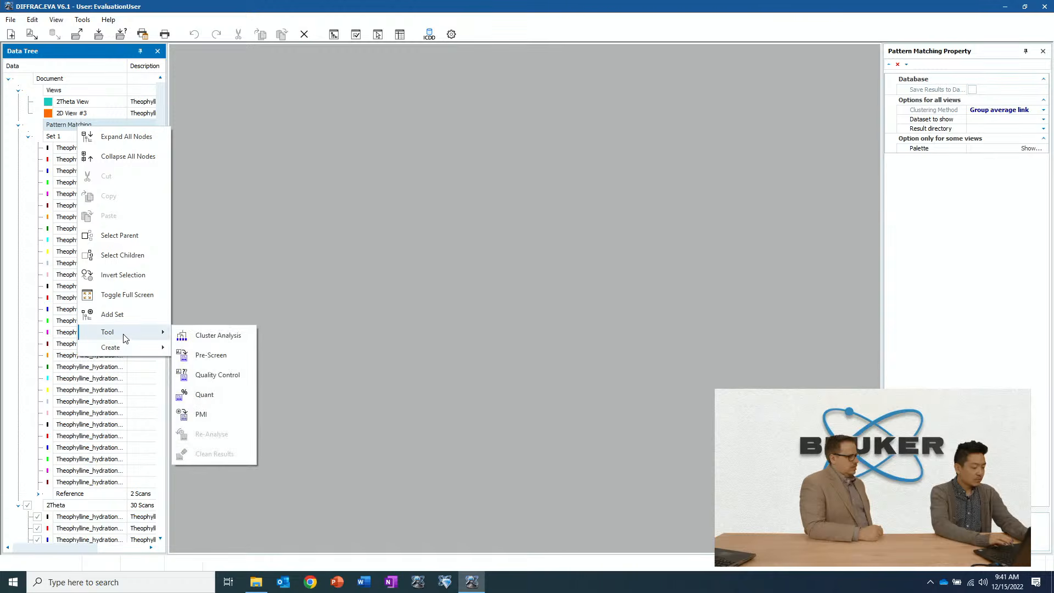
click(231, 344)
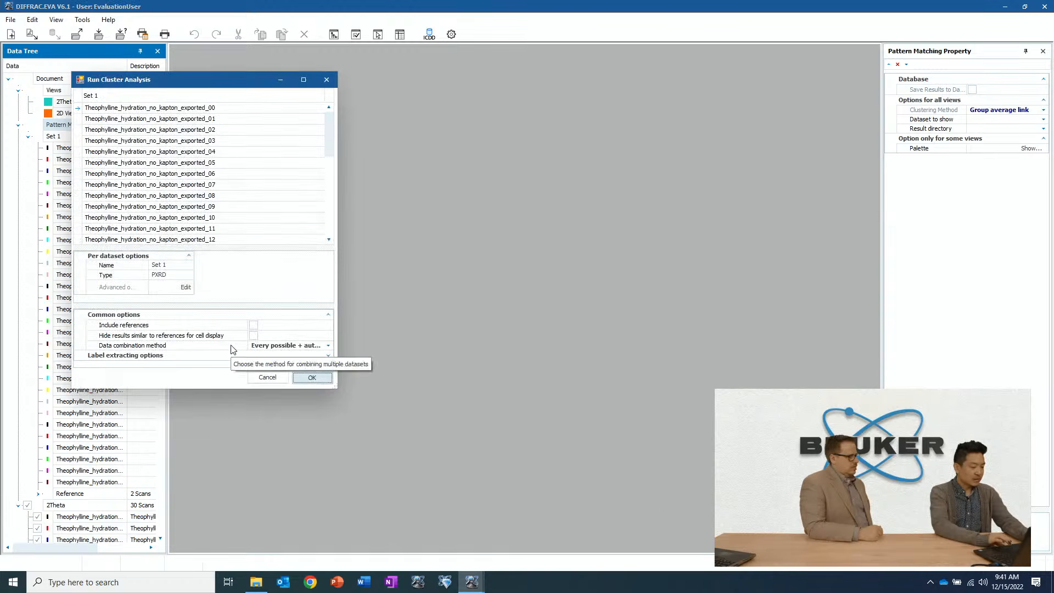
click(309, 378)
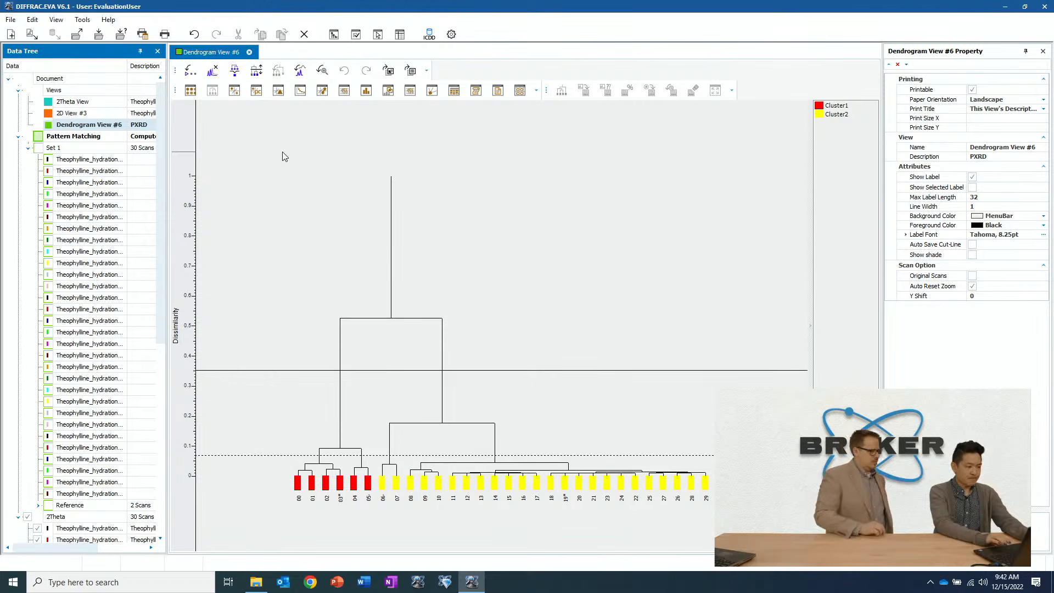
Create a Cell Display view of the scans' phase mixtures and compare the diffraction patterns of scans 00 and 29
click(190, 92)
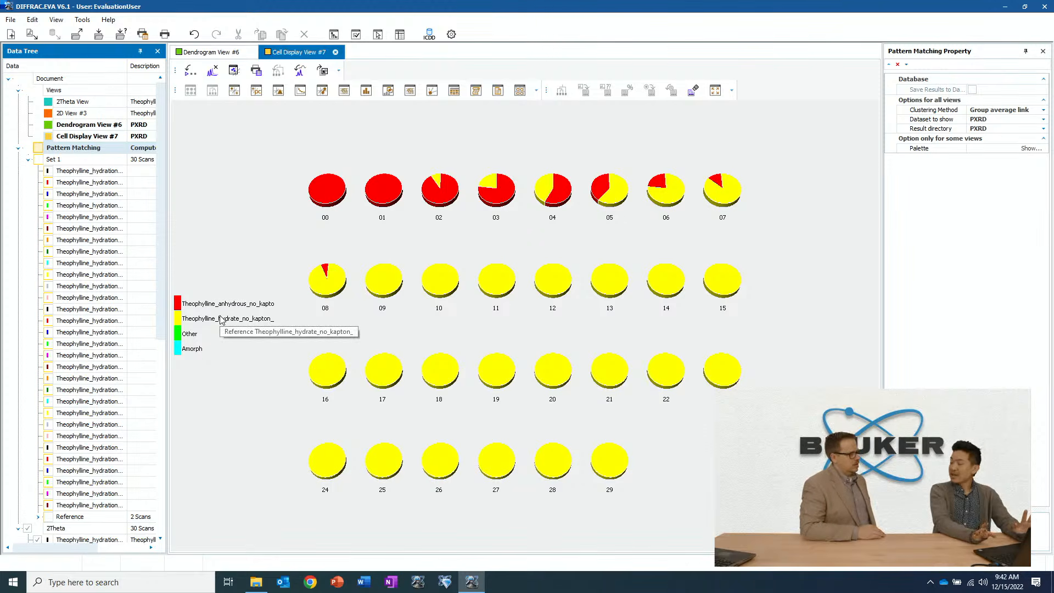
click(322, 199)
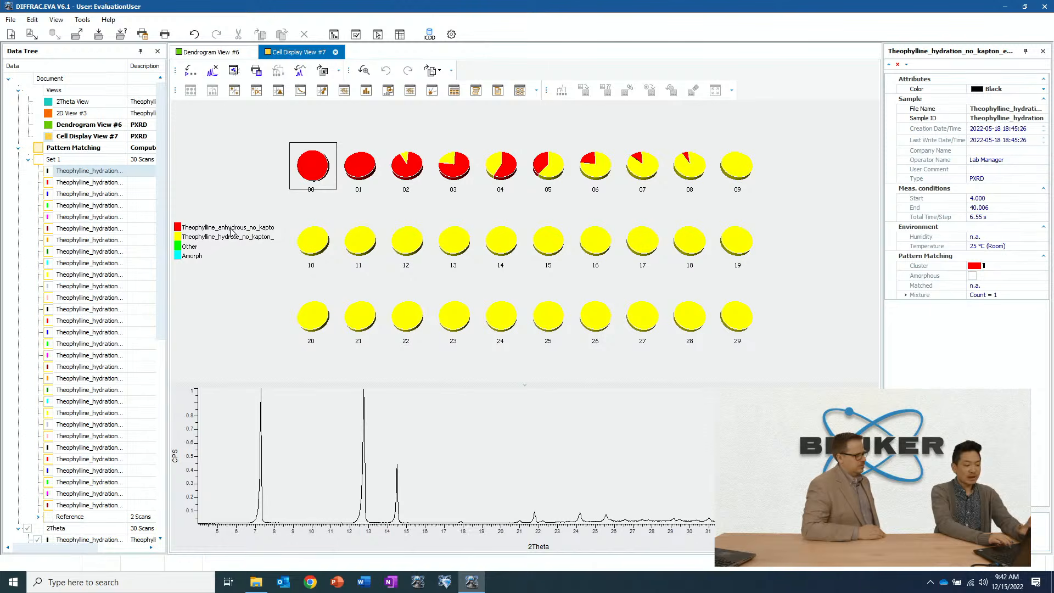
click(730, 319)
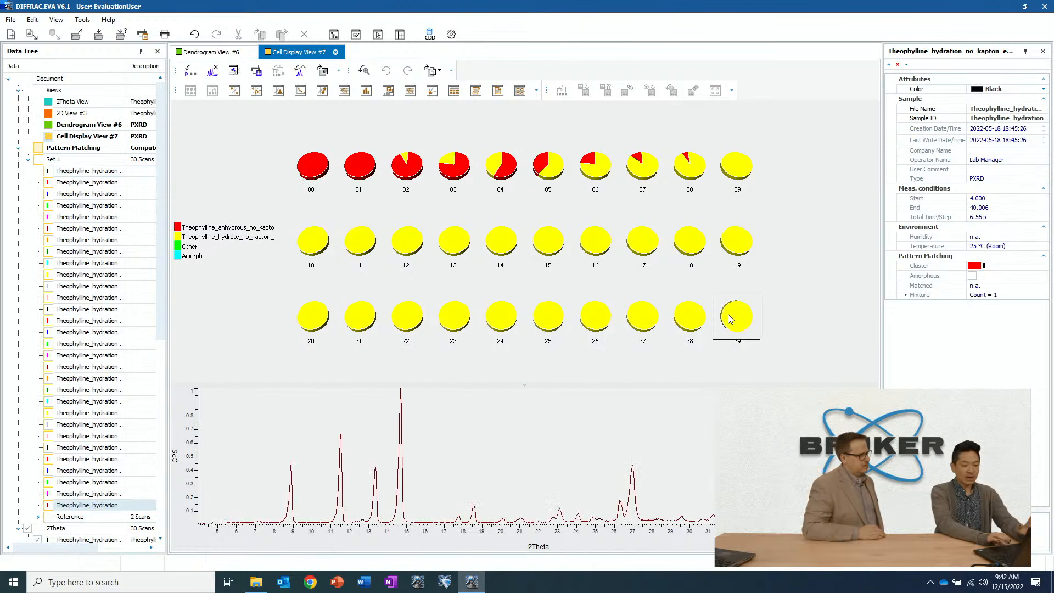
Examine the diffraction patterns of scans 01, 02, 03, 05 and 06 alongside their anhydrous-to-hydrate pie charts
click(408, 175)
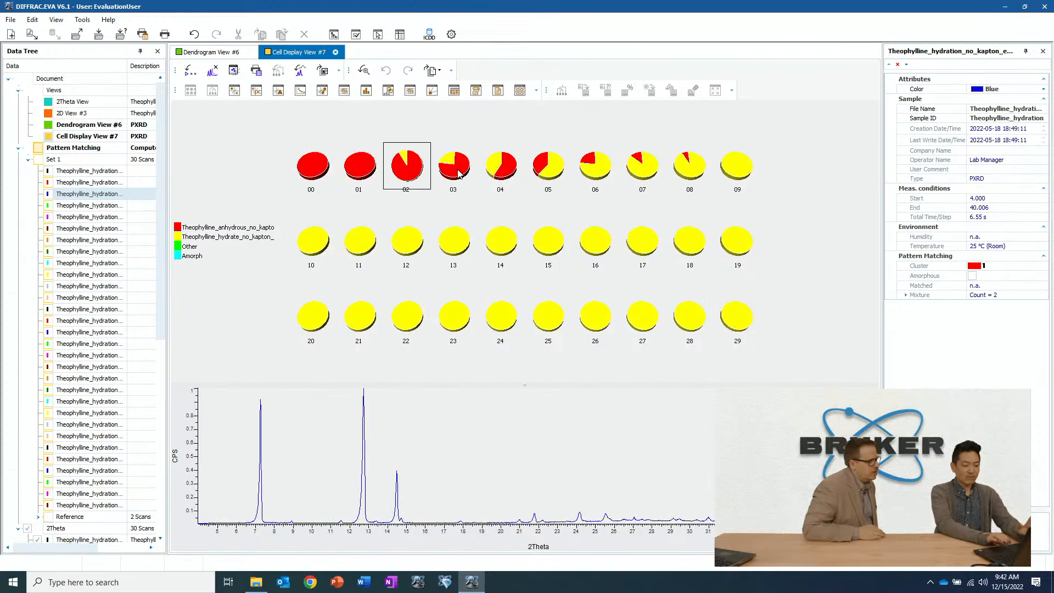
click(340, 171)
click(404, 181)
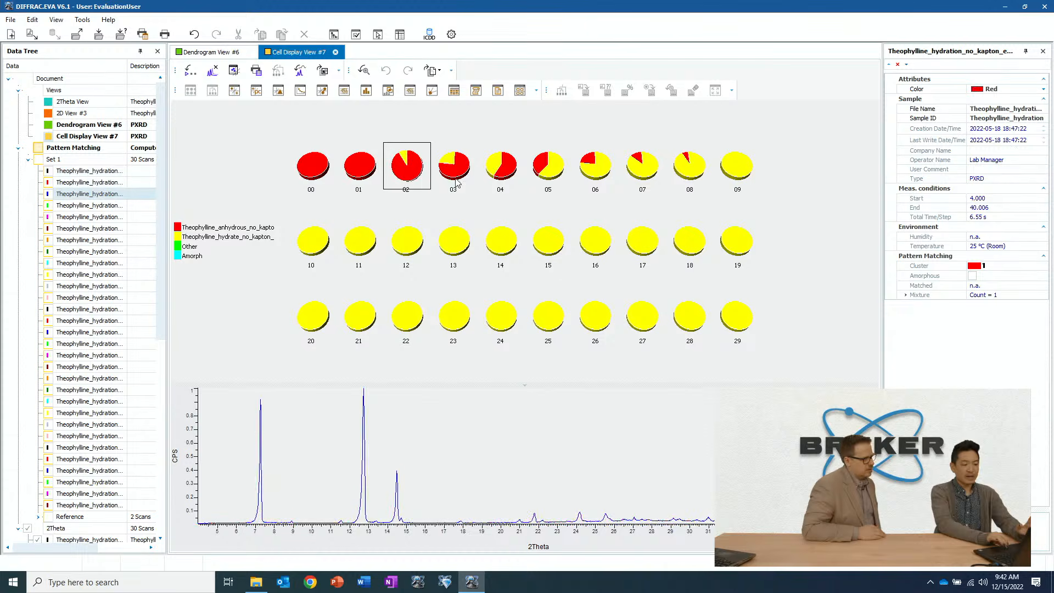
click(455, 179)
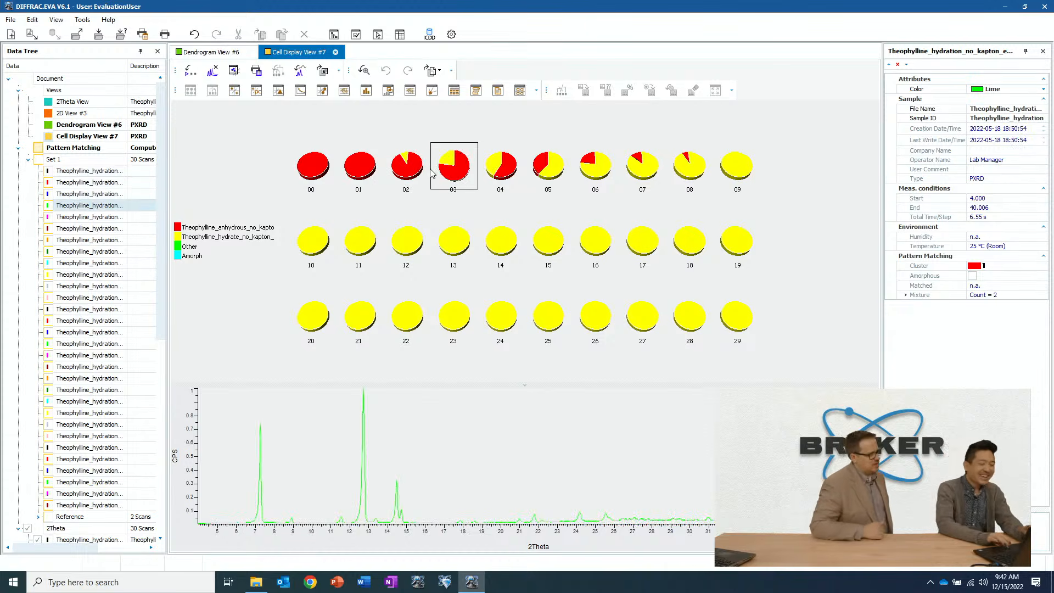
click(554, 171)
click(598, 168)
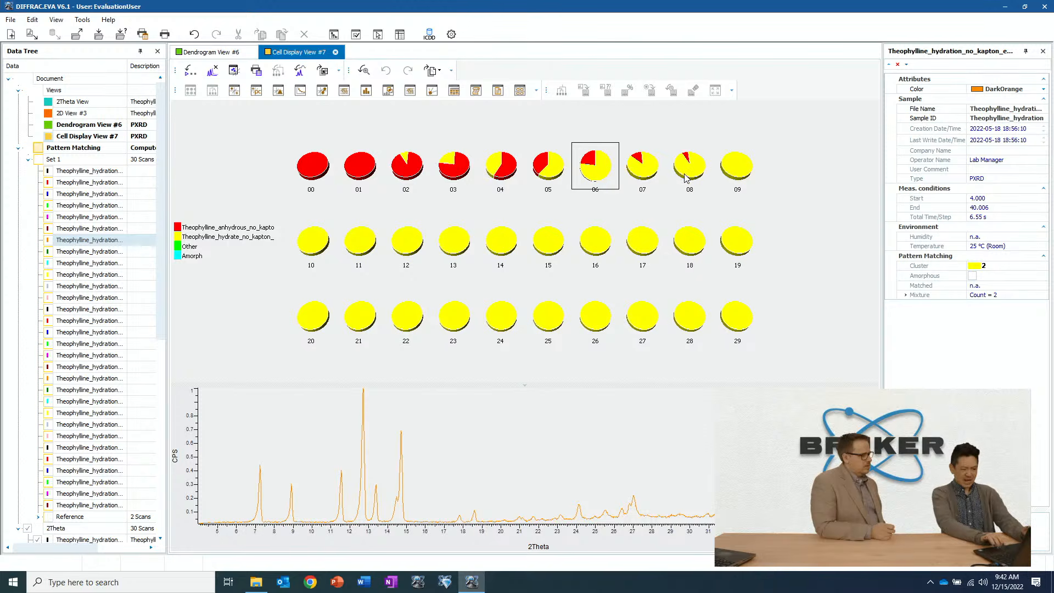
mouse_move(685, 177)
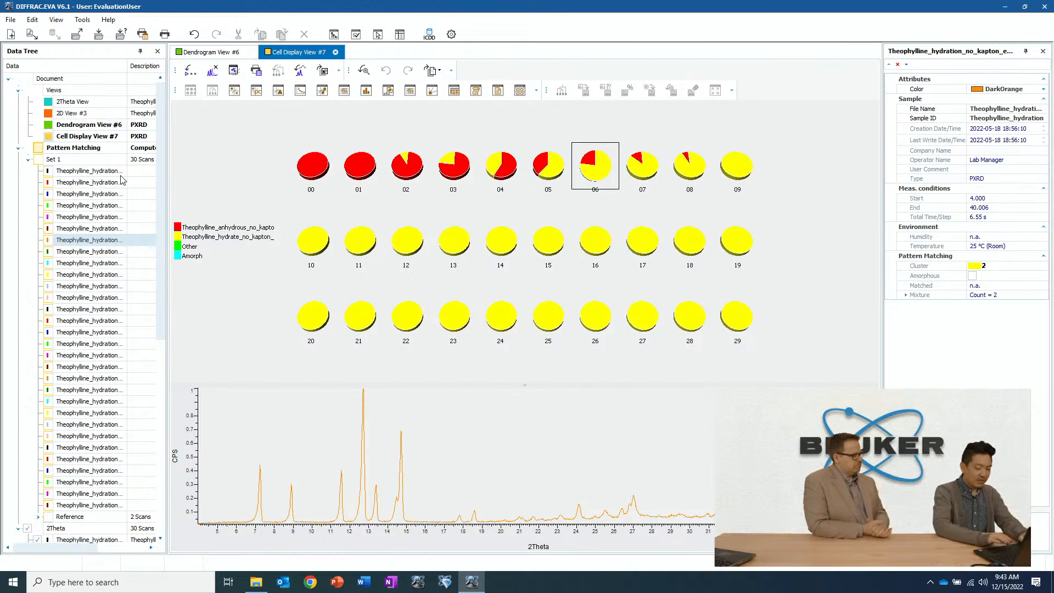
Start a new document without saving the current one and import the scan Theophylline_hydration_no_kapton_exported_03
key(ctrl+n)
key(n)
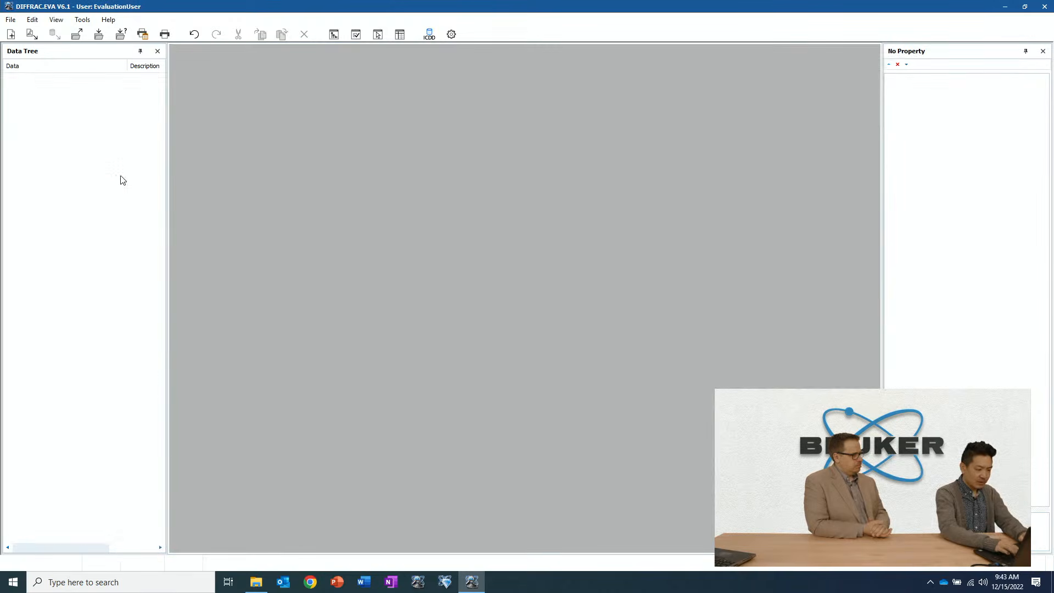
key(ctrl+i)
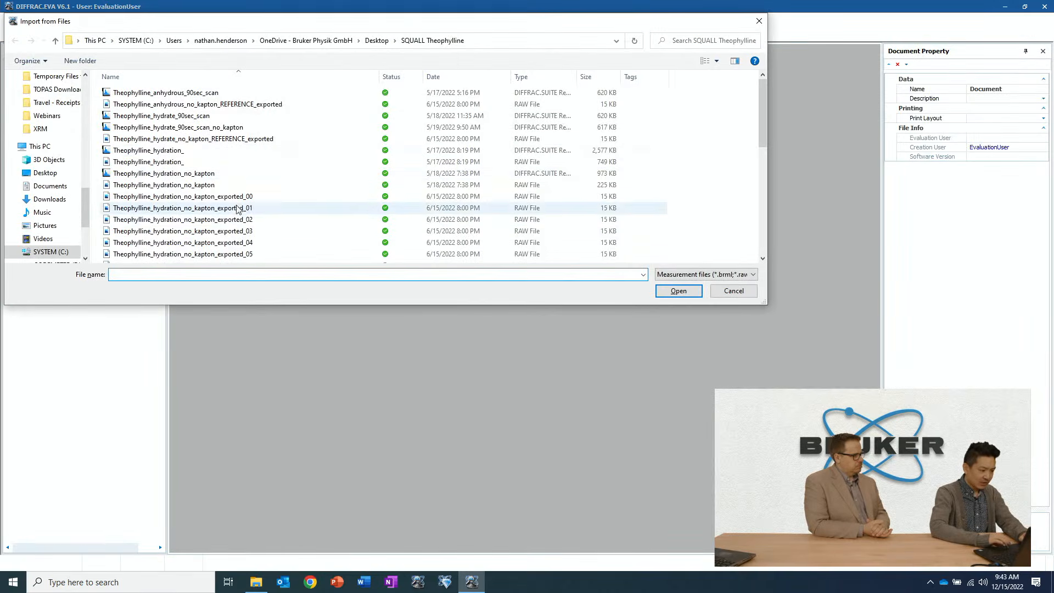
double_click(236, 233)
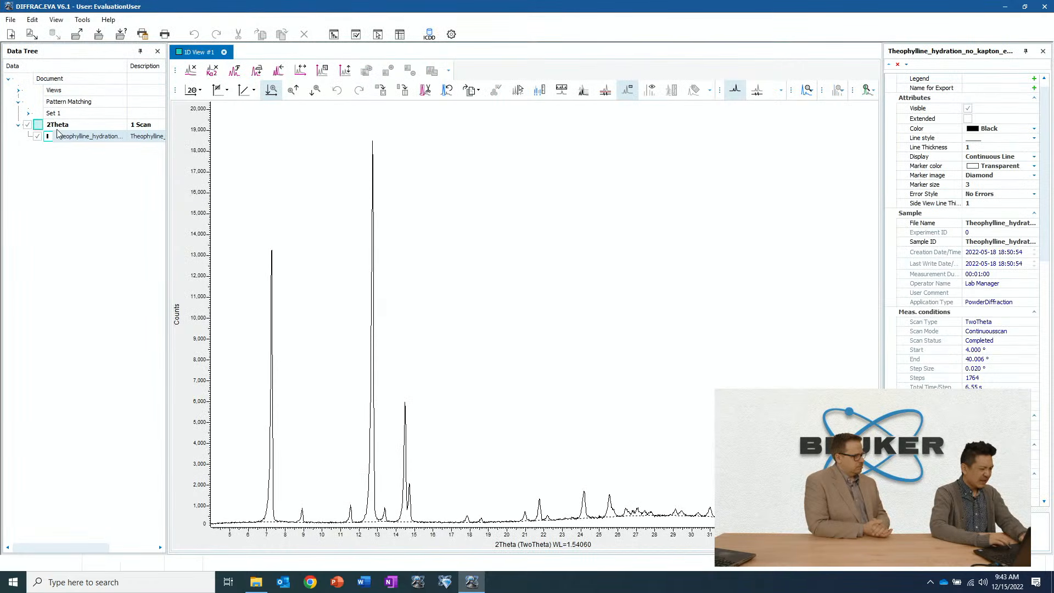
Import the scan Theophylline_hydration_no_kapton_exported_03 into Set 1 under Pattern Matching
click(19, 103)
click(20, 103)
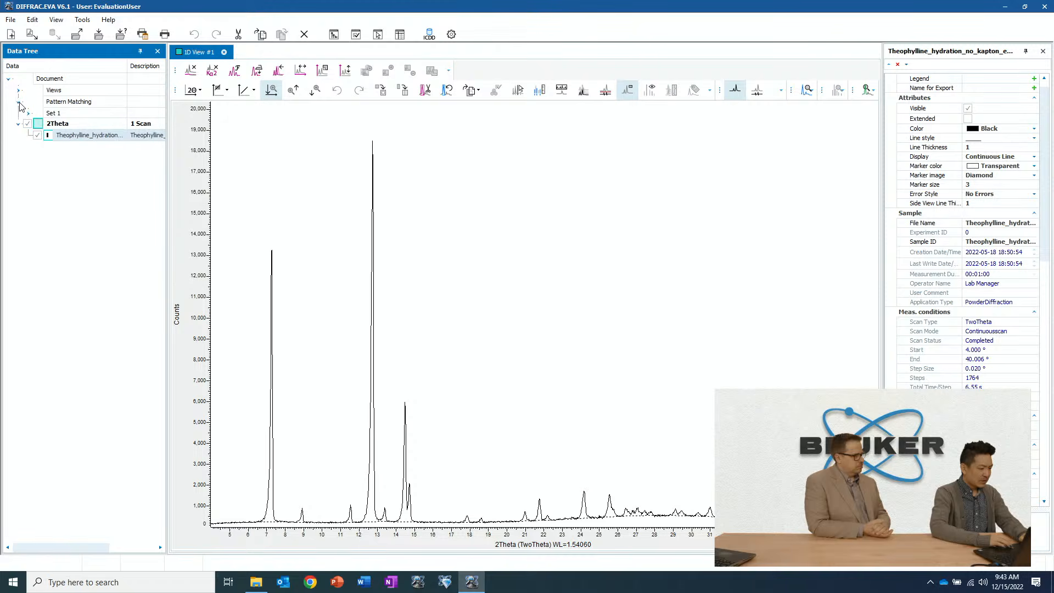
click(29, 115)
click(53, 113)
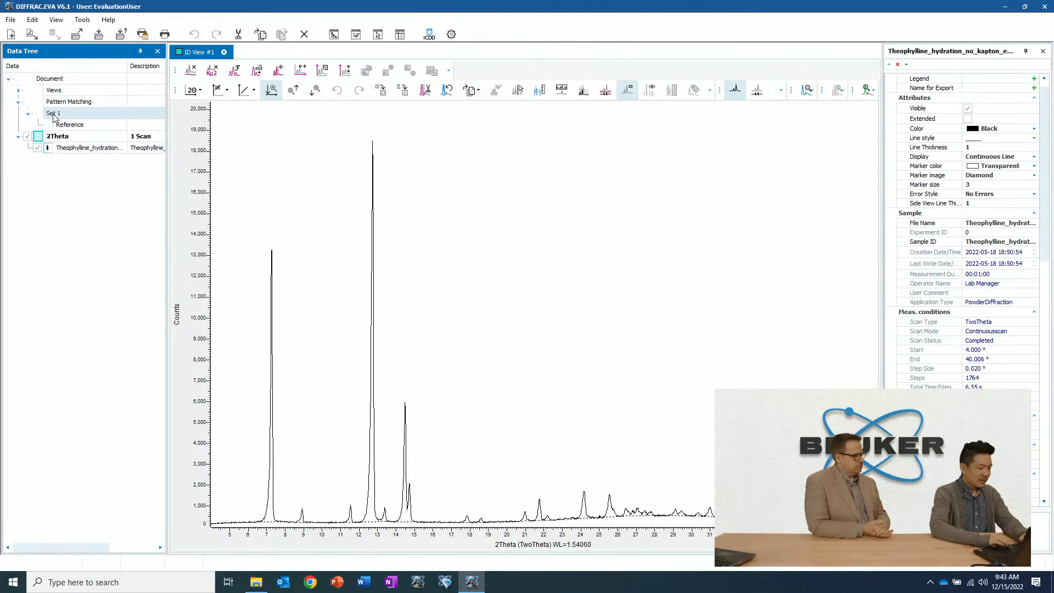
right_click(54, 114)
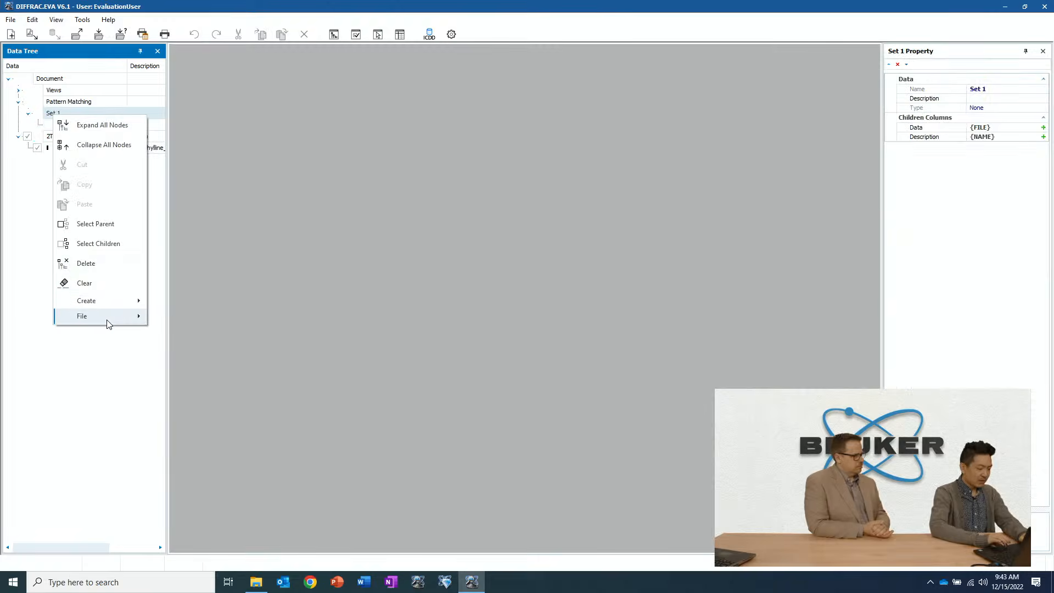
mouse_move(108, 321)
click(194, 321)
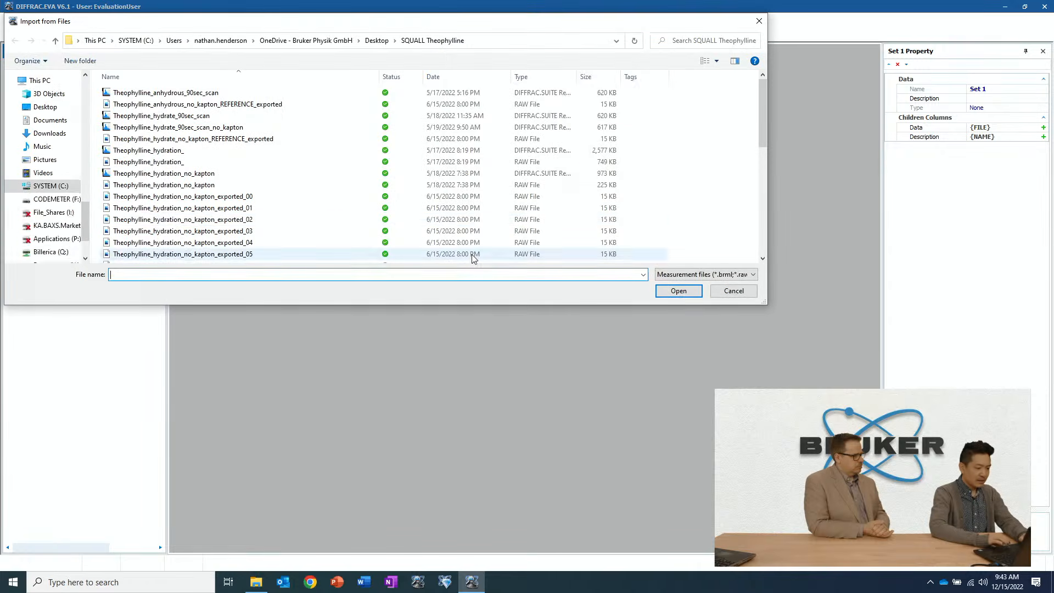
double_click(289, 236)
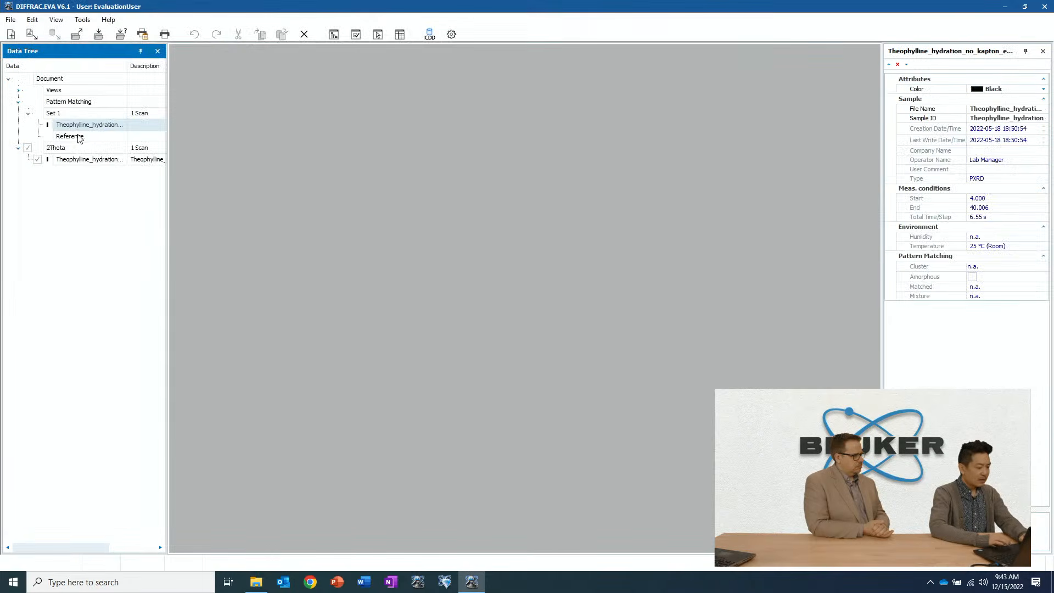
Import Theophylline_anhydrous_no_kapton_REFERENCE_exported and Theophylline_hydrate_no_kapton_REFERENCE_exported as references for Set 1
click(70, 136)
right_click(87, 140)
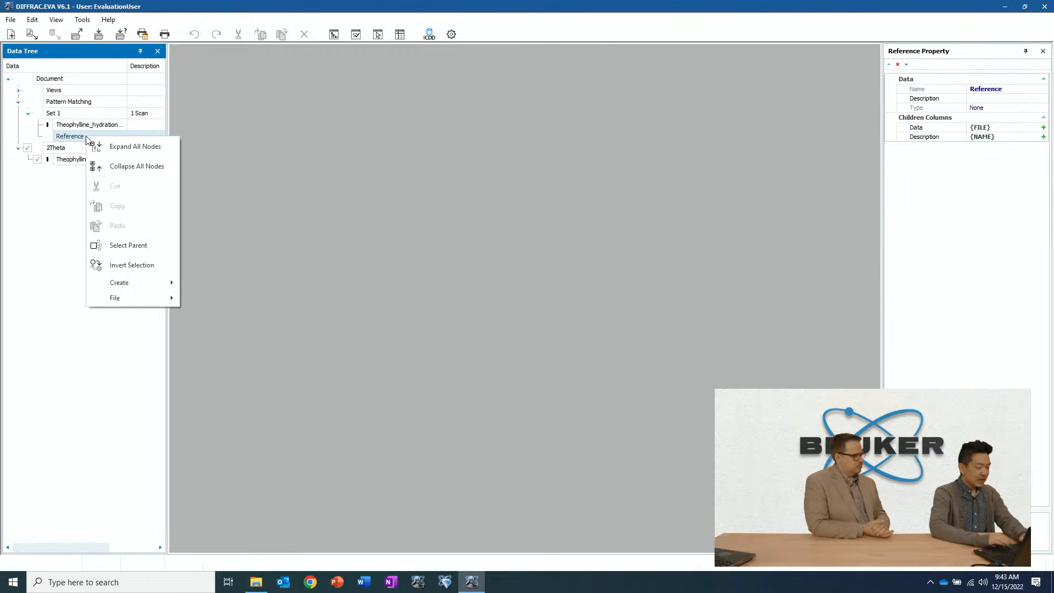
mouse_move(151, 297)
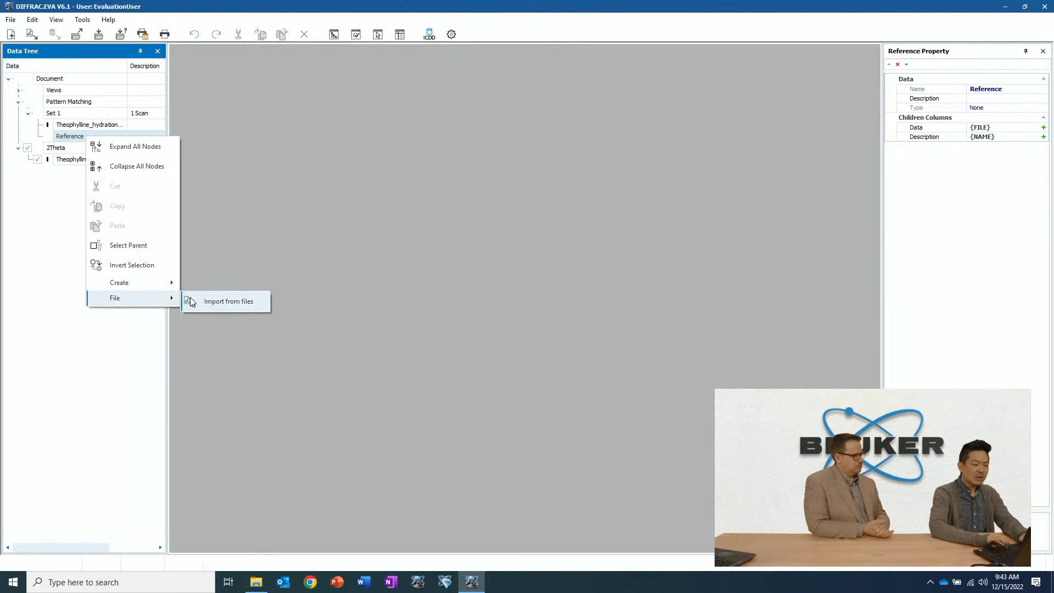
click(208, 299)
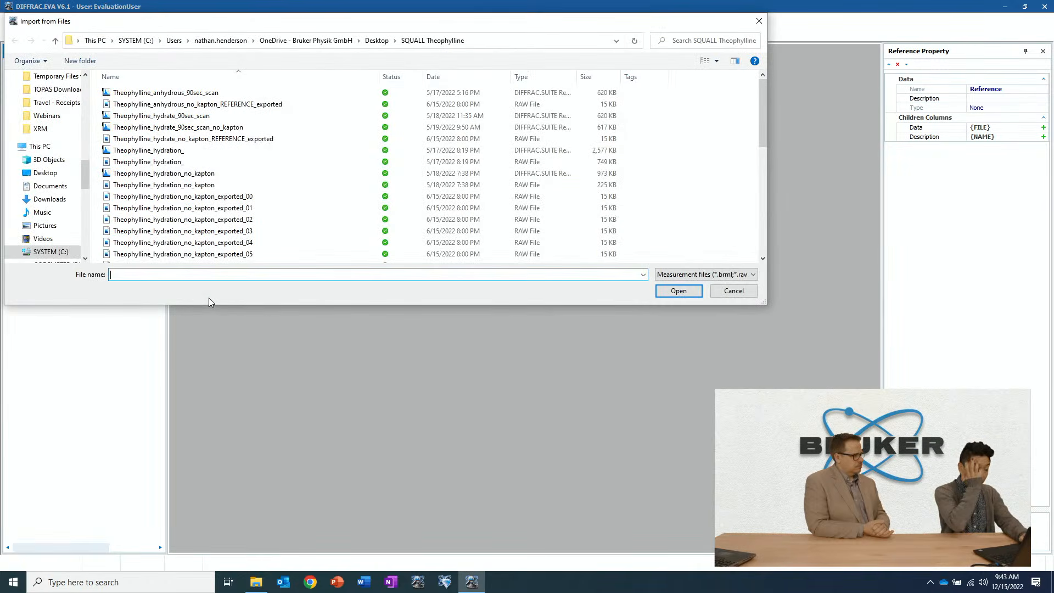
click(305, 107)
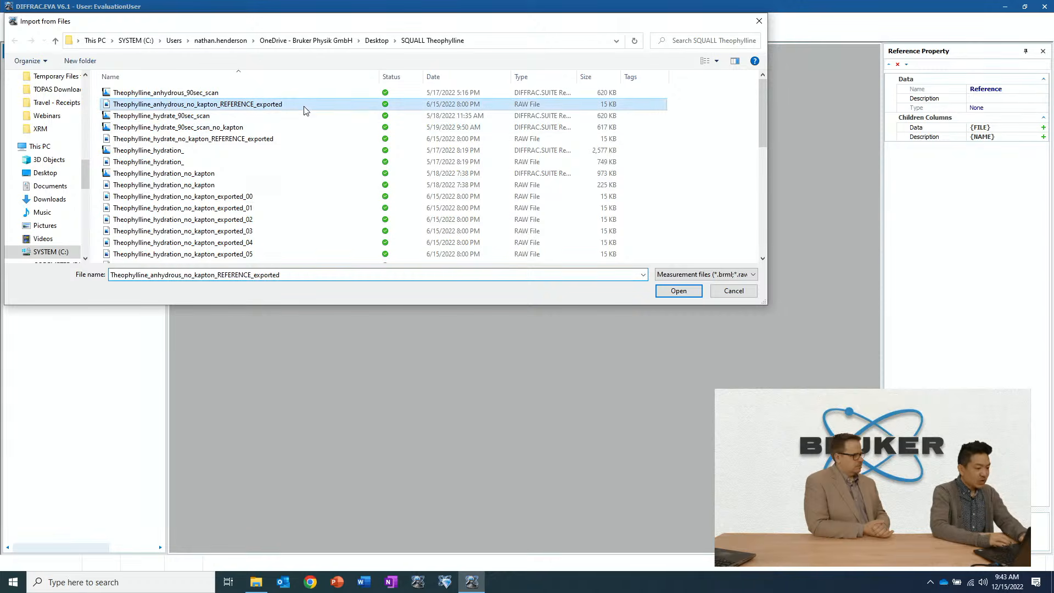
ctrl+click(293, 149)
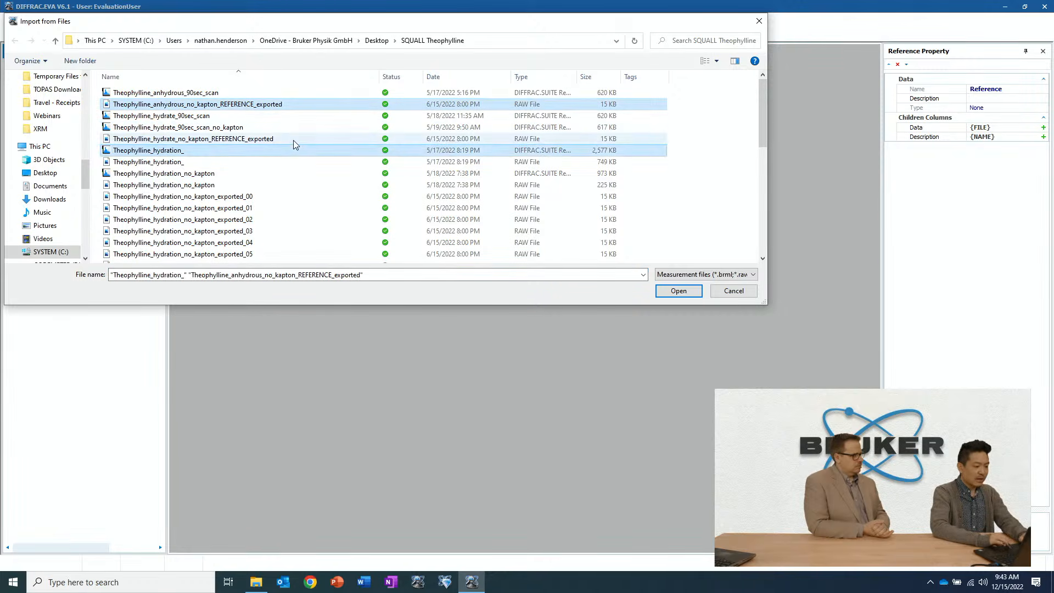
click(293, 140)
ctrl+click(292, 104)
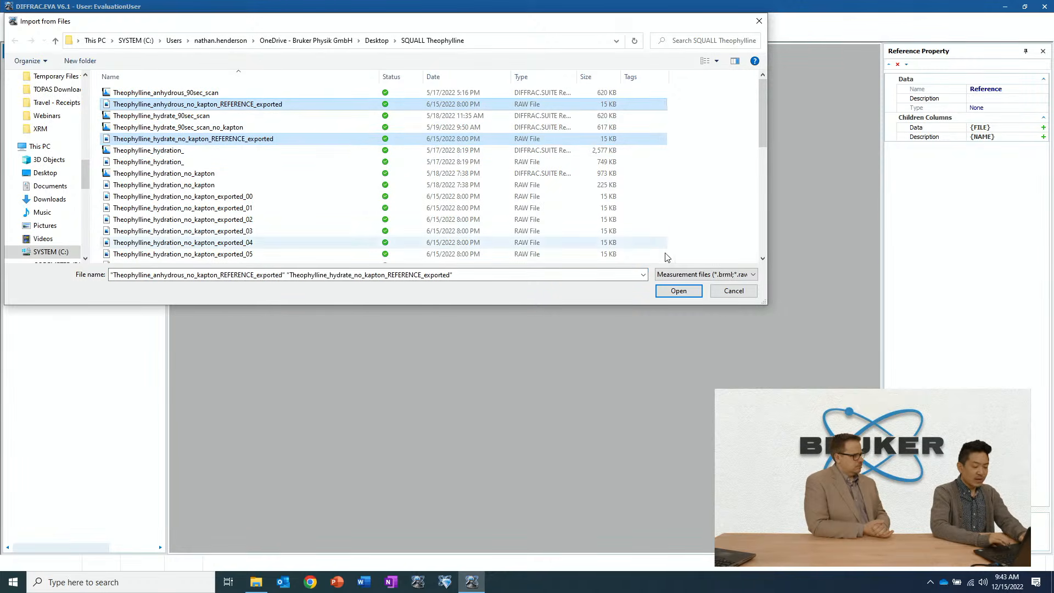
click(678, 290)
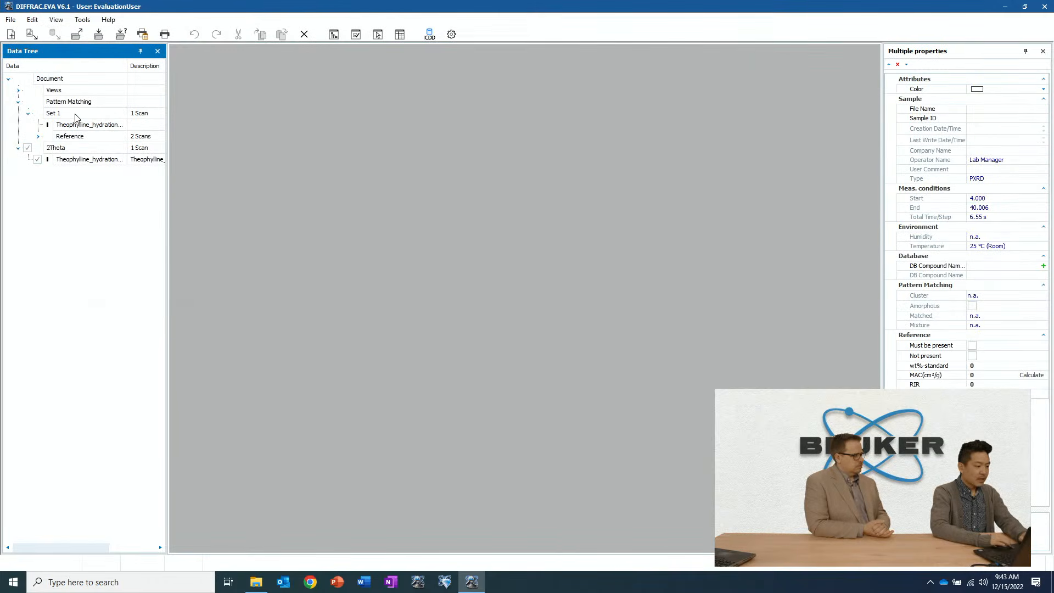
Run the Quant pattern matching analysis on Set 1 and its references with the default options
click(75, 113)
right_click(74, 113)
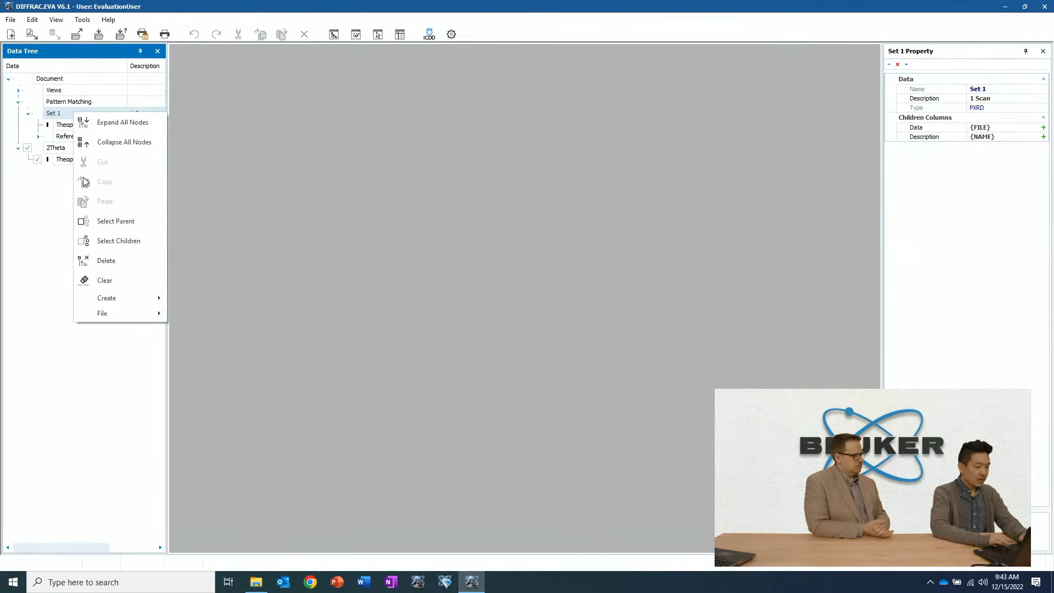
click(58, 105)
right_click(57, 100)
mouse_move(123, 307)
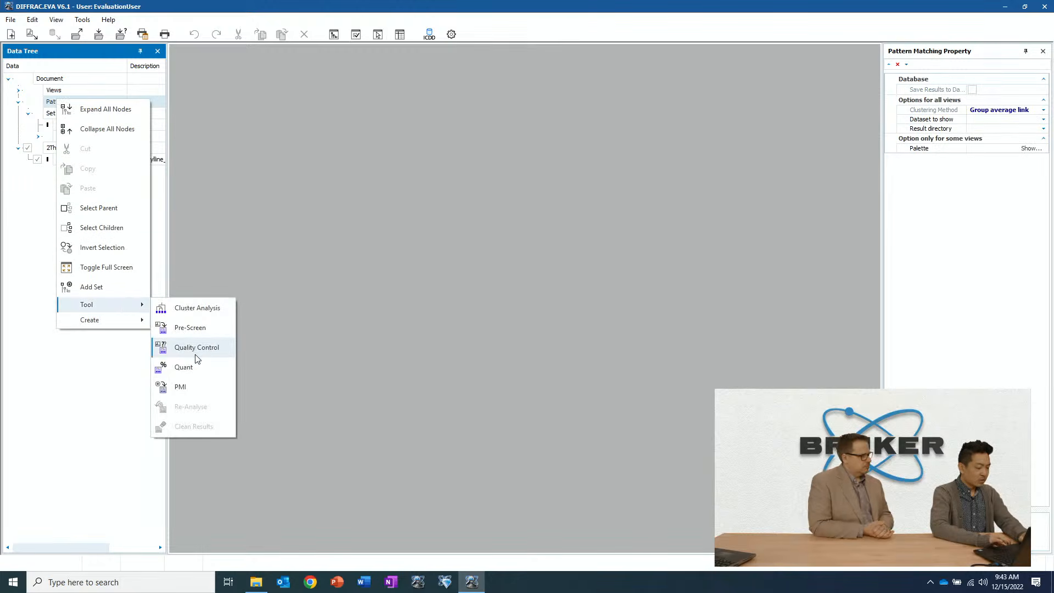
click(184, 367)
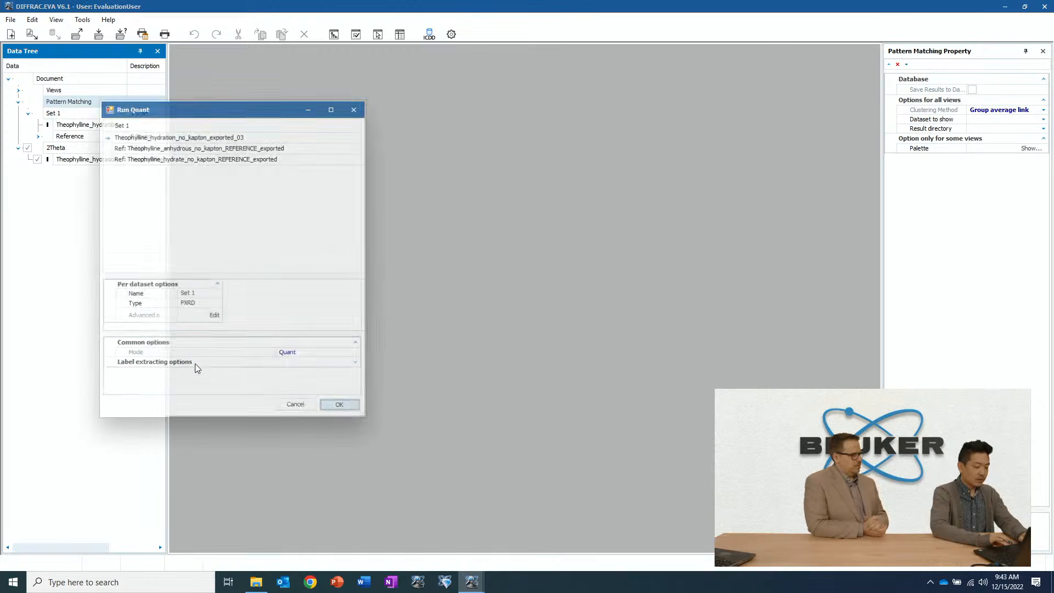
click(341, 405)
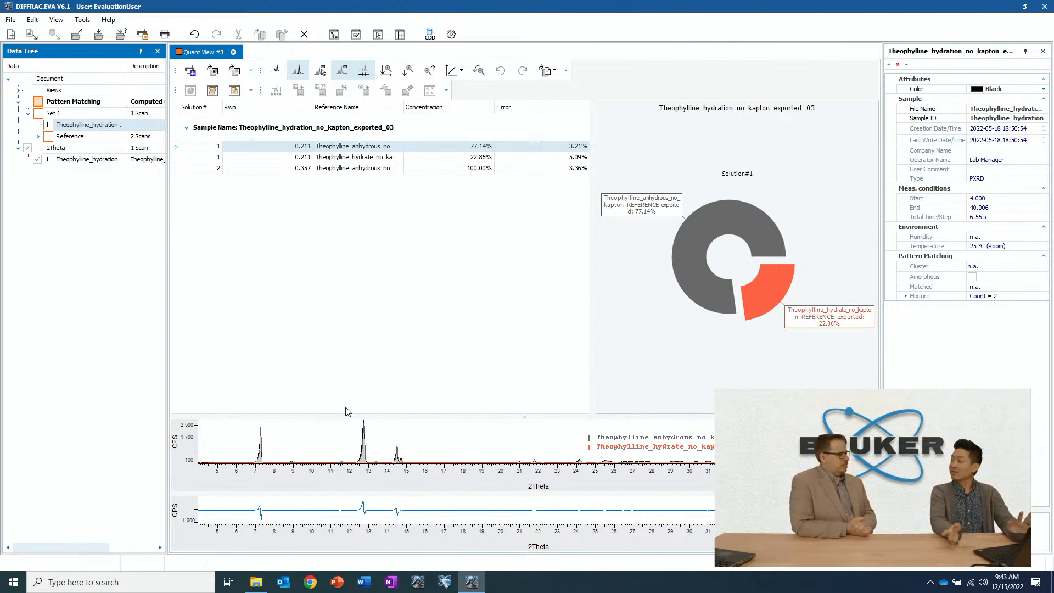
Hide the difference plot in the Quant view and enlarge the diffraction pattern plot to about half the view's height
drag(380, 416, 385, 324)
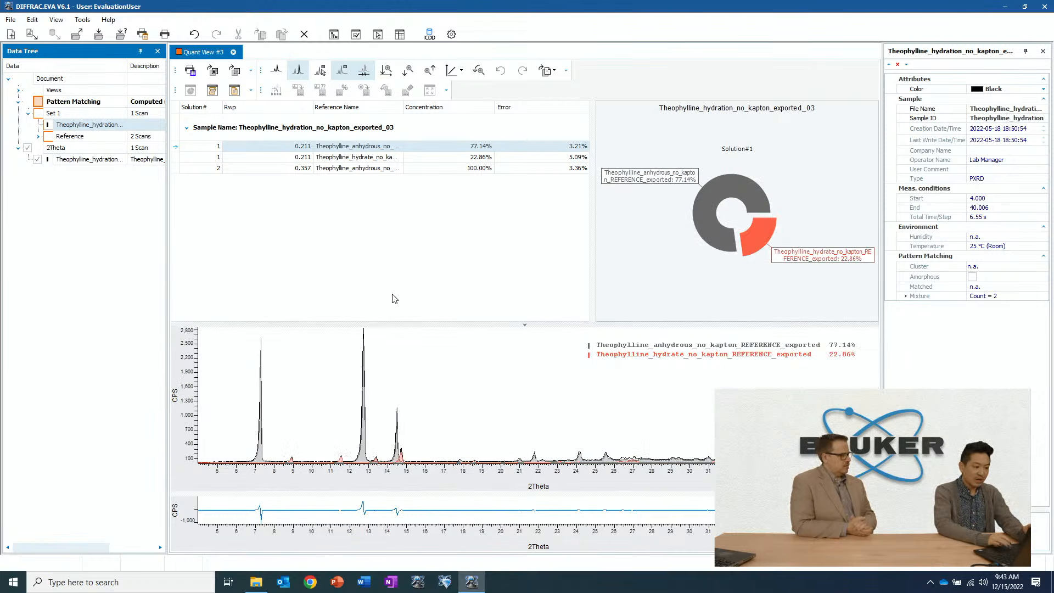
click(365, 72)
drag(450, 324, 451, 280)
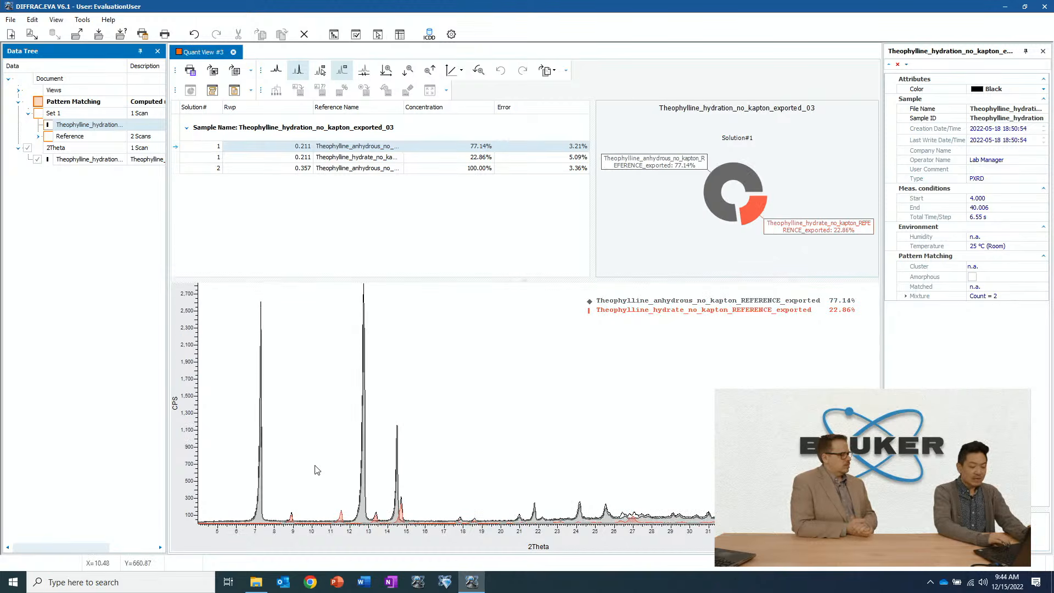
Examine how the anhydrous and hydrate reference peaks fit the scan at about 11–17° and 18–30° 2Theta, and restore the full range
drag(331, 419, 447, 501)
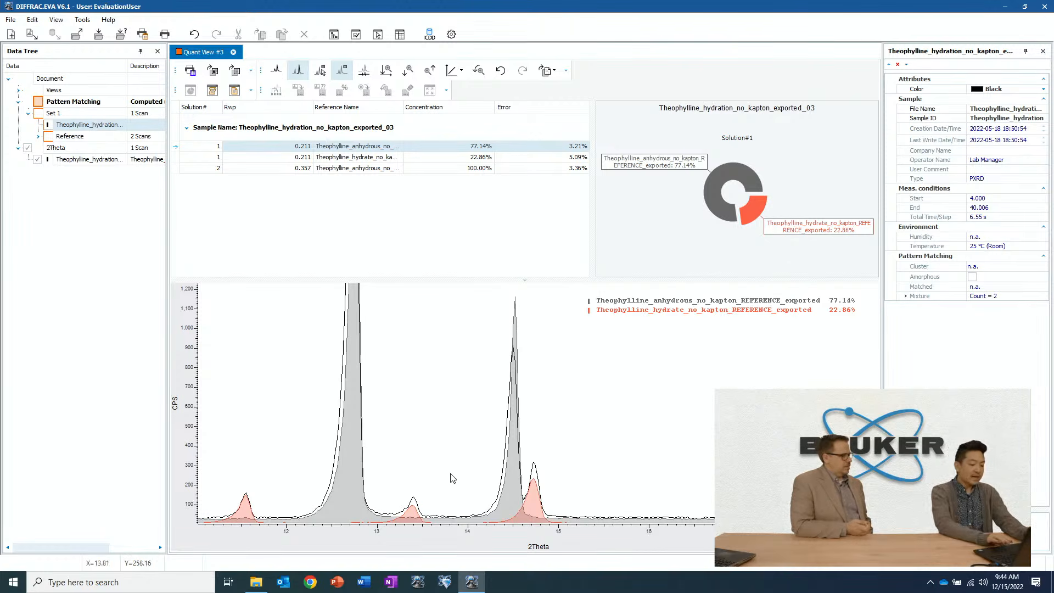
double_click(575, 425)
drag(469, 471, 747, 586)
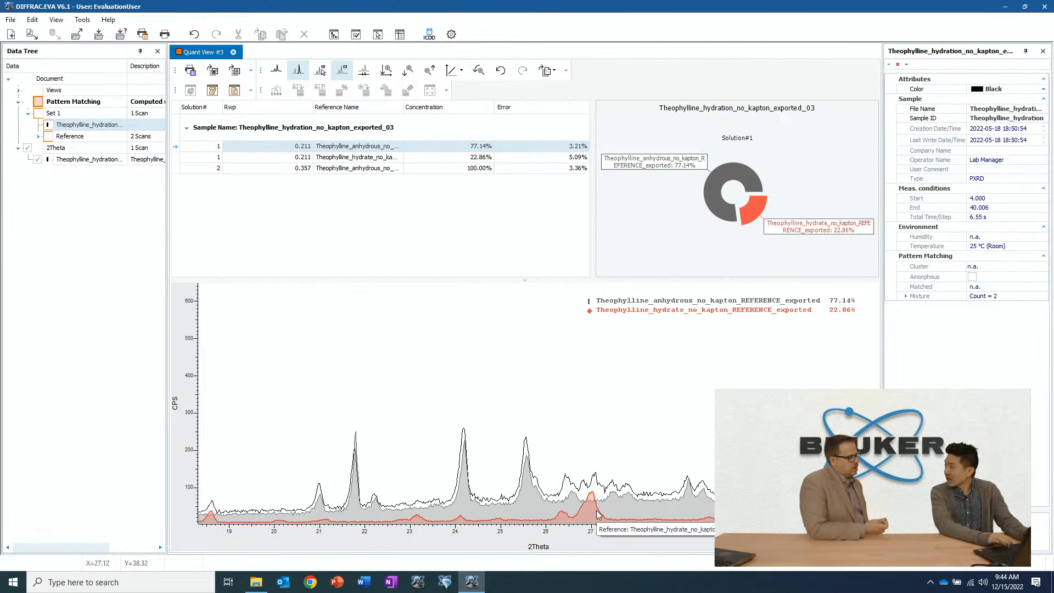
double_click(561, 445)
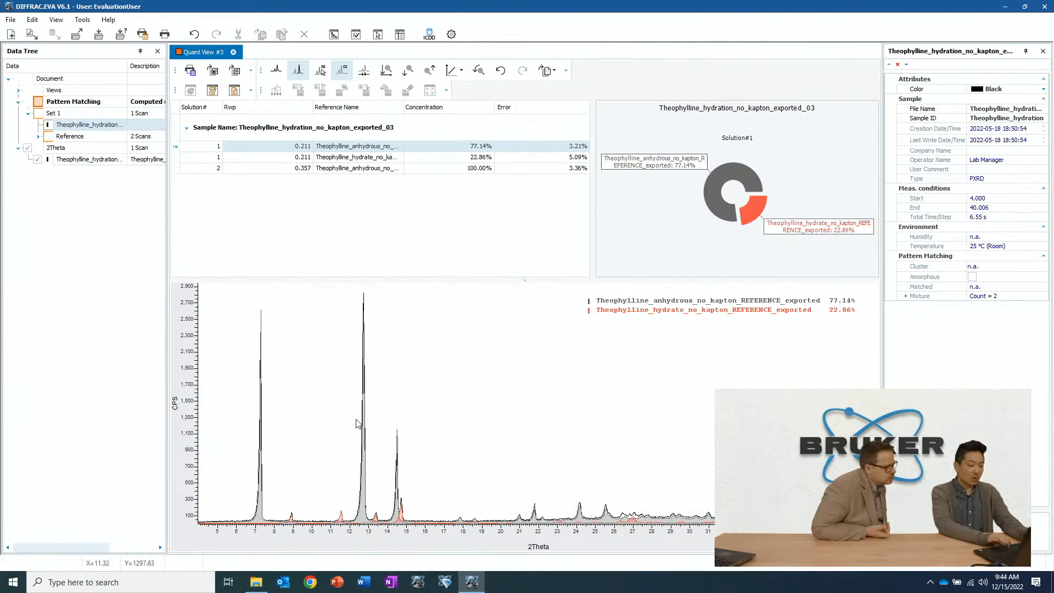
Switch the intensity axis of the Quant view's diffraction plot to a square root scale
right_click(301, 328)
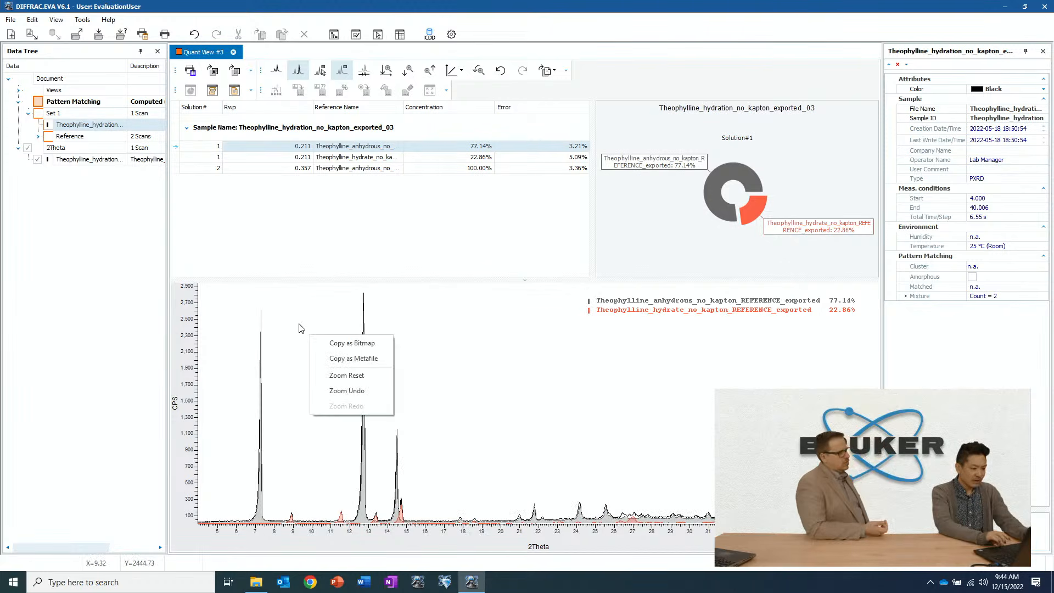
right_click(187, 380)
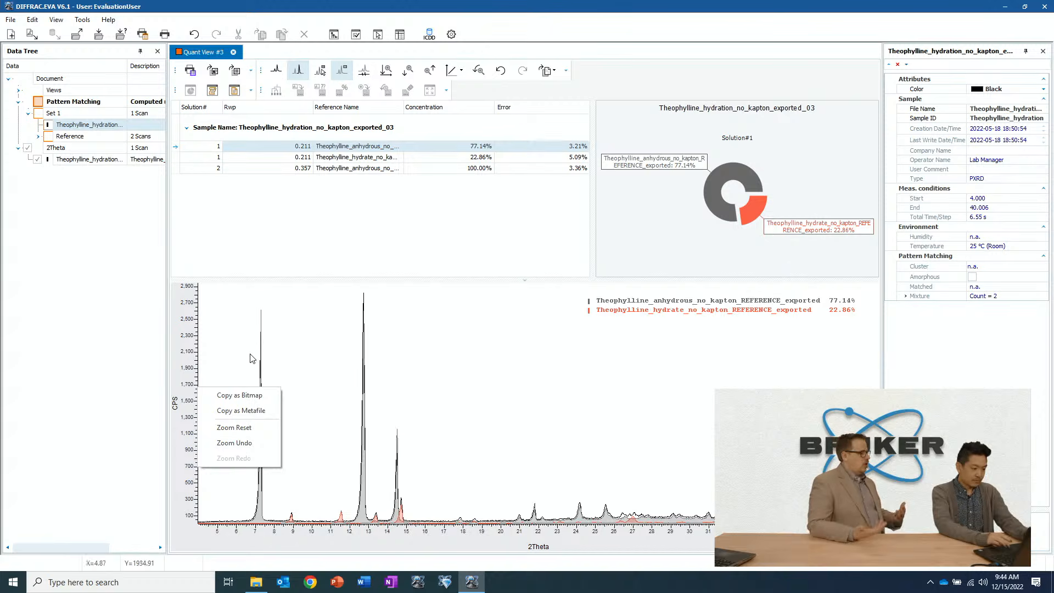
click(298, 345)
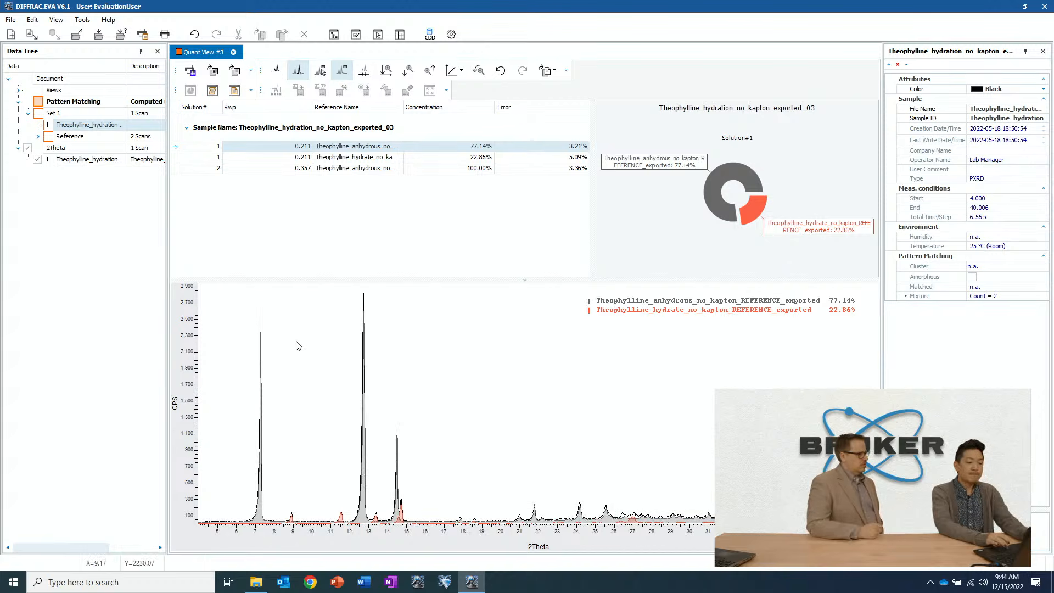
click(455, 70)
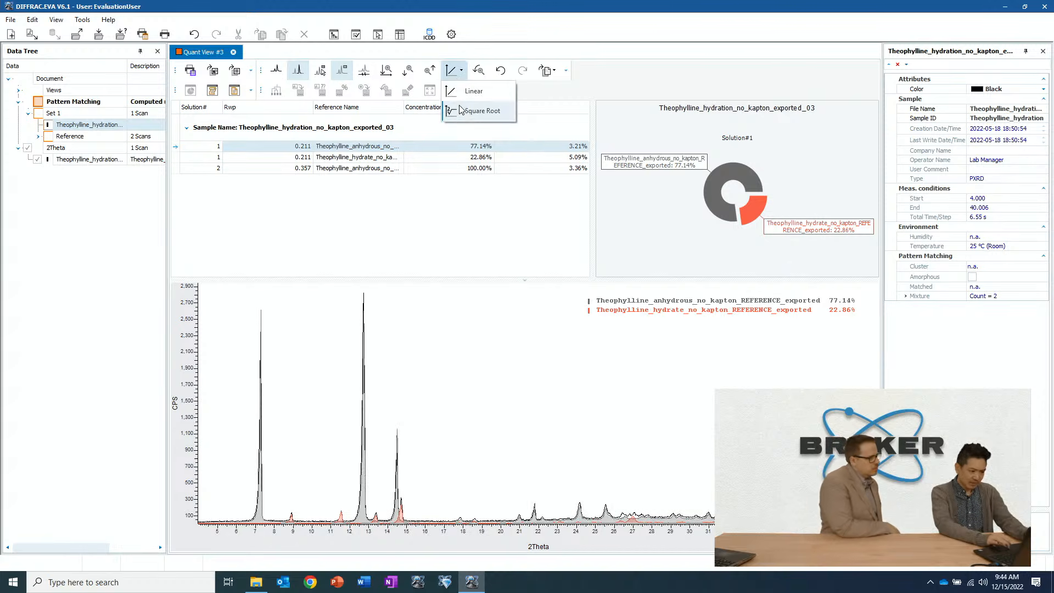
click(460, 110)
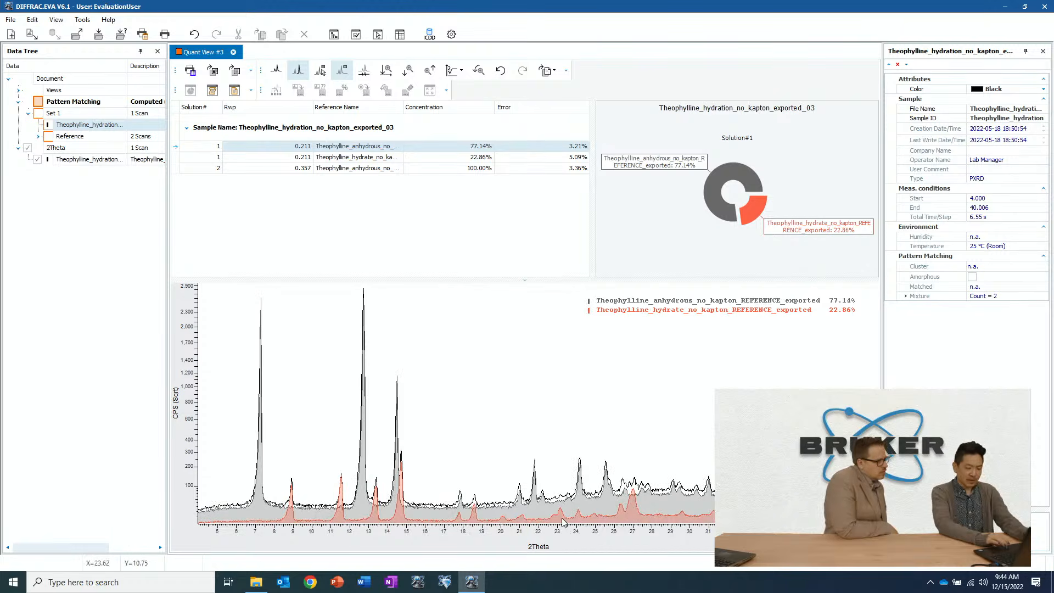